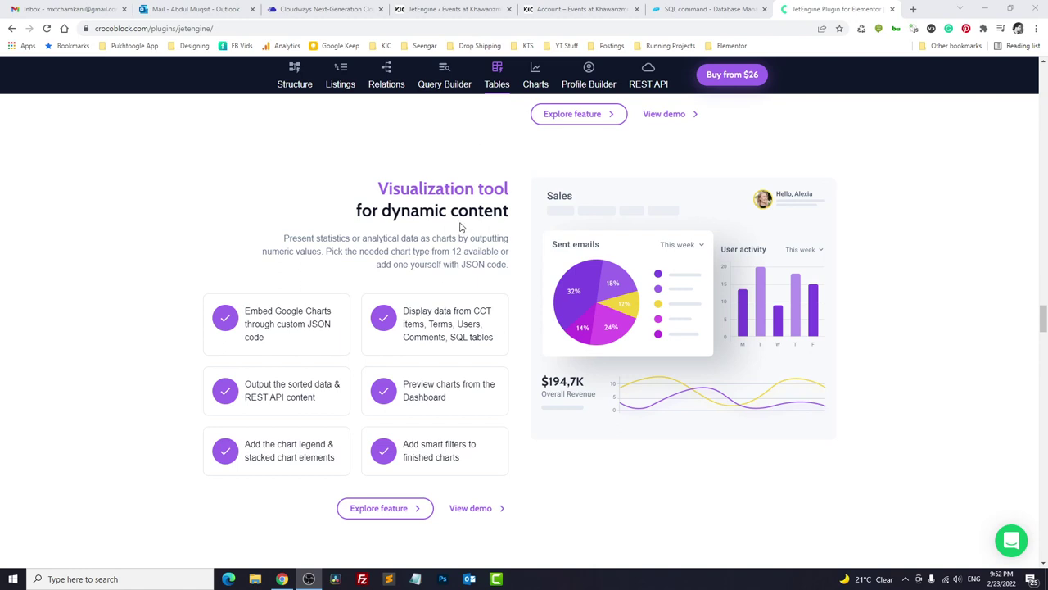
Look over the Tables Builder & Charts Builder section of the JetEngine product page.
{"action": "left_click", "coordinate": [496, 83]}
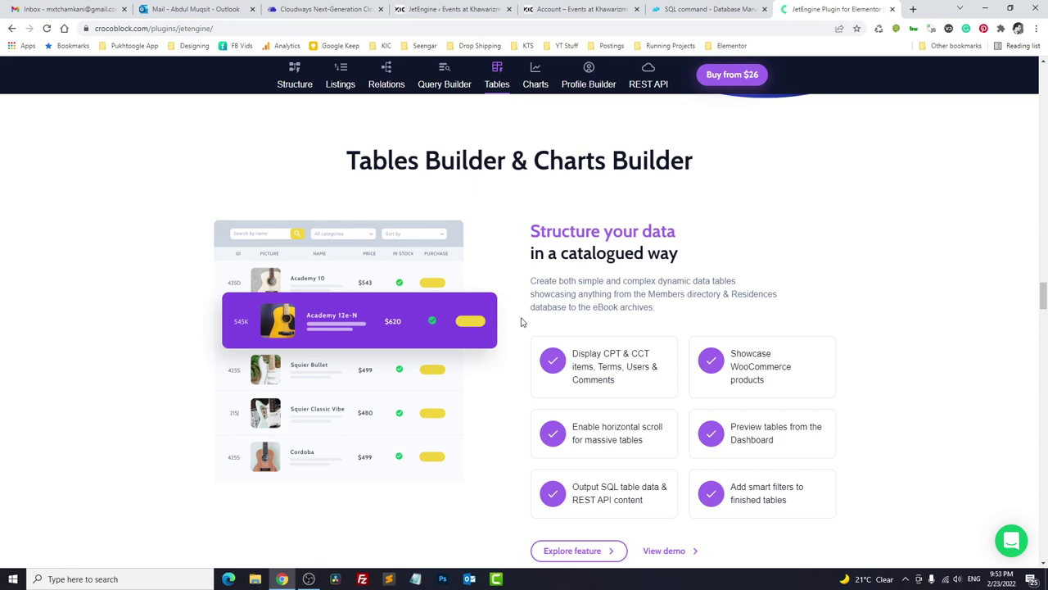
{"action": "scroll", "coordinate": [521, 322], "scroll_direction": "down", "scroll_amount": 5}
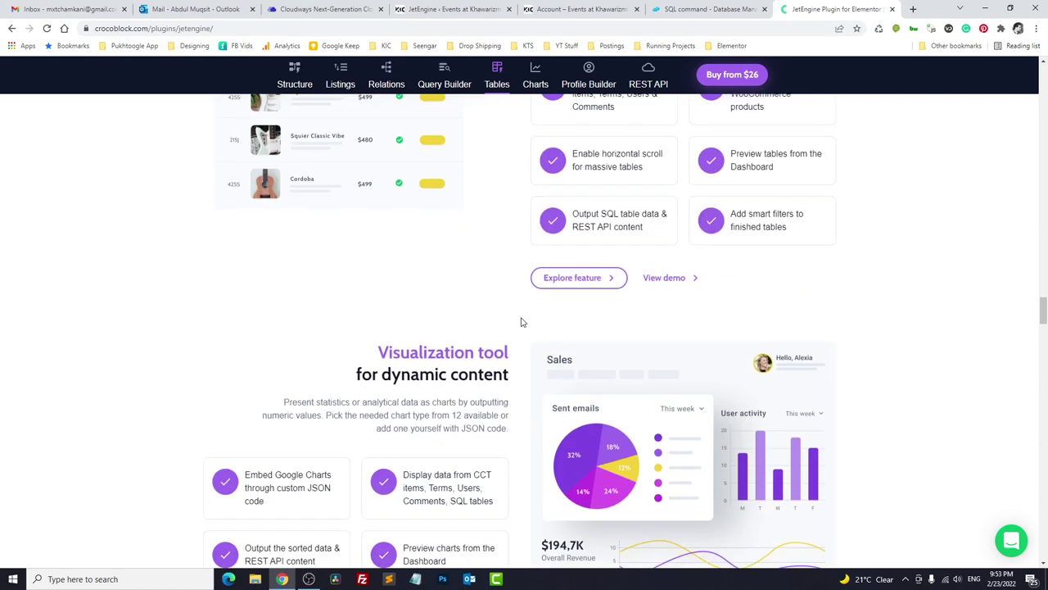
Switch to the site's JetEngine dashboard, activate the Dynamic Charts Builder external module and go to the Charts Builder.
{"action": "left_click", "coordinate": [449, 8]}
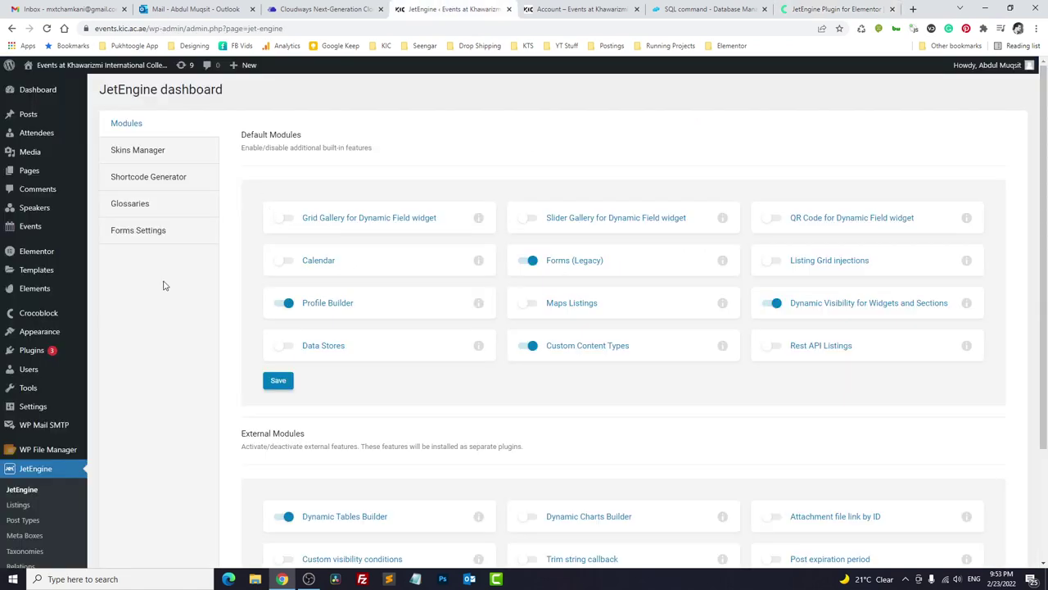
{"action": "scroll", "coordinate": [163, 286], "scroll_direction": "down", "scroll_amount": 3}
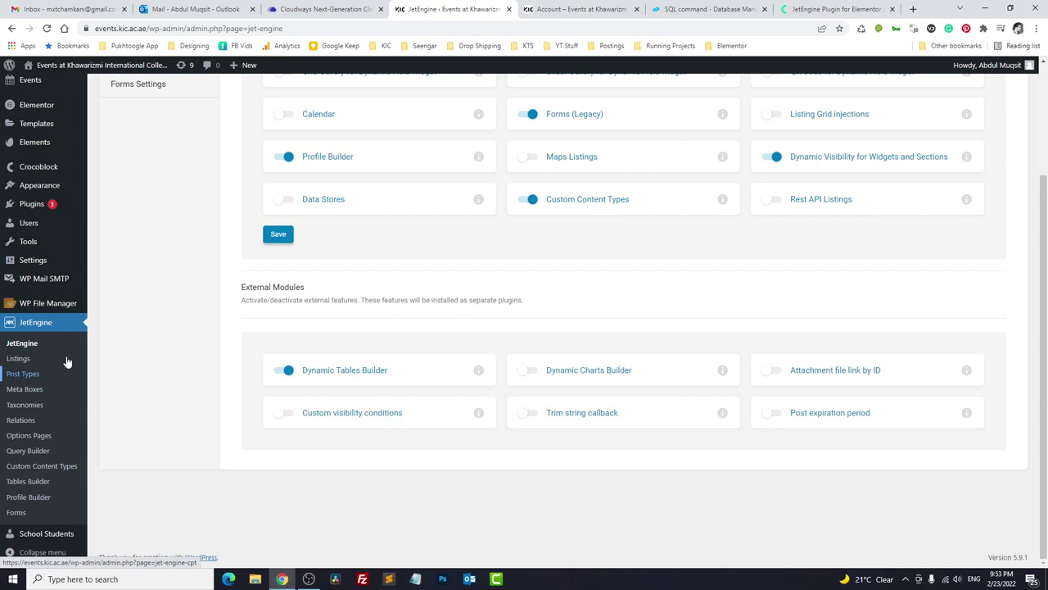
{"action": "left_click_drag", "start_coordinate": [238, 288], "coordinate": [300, 294]}
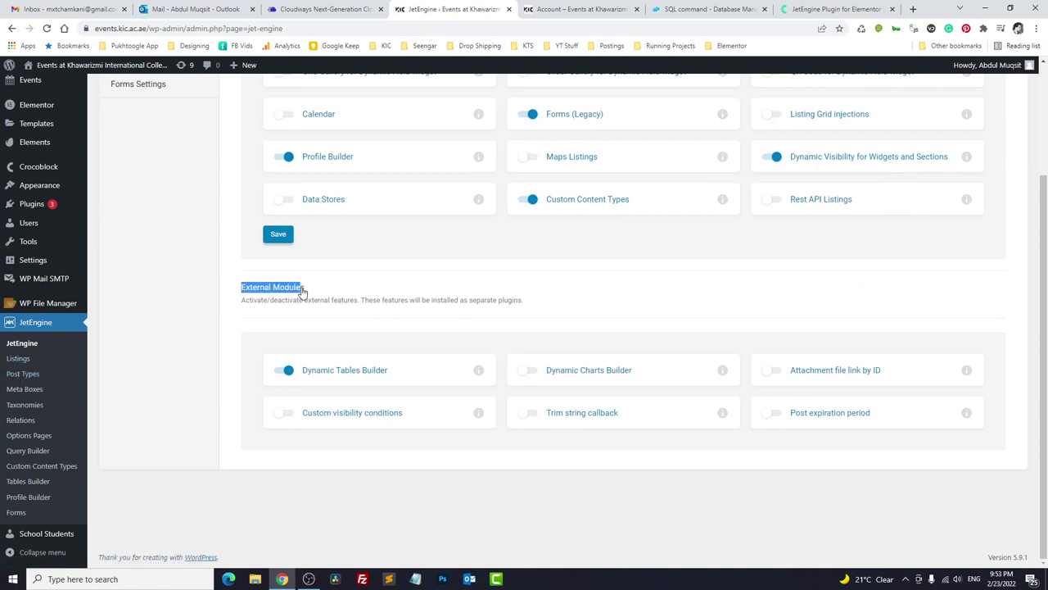
{"action": "left_click", "coordinate": [529, 371]}
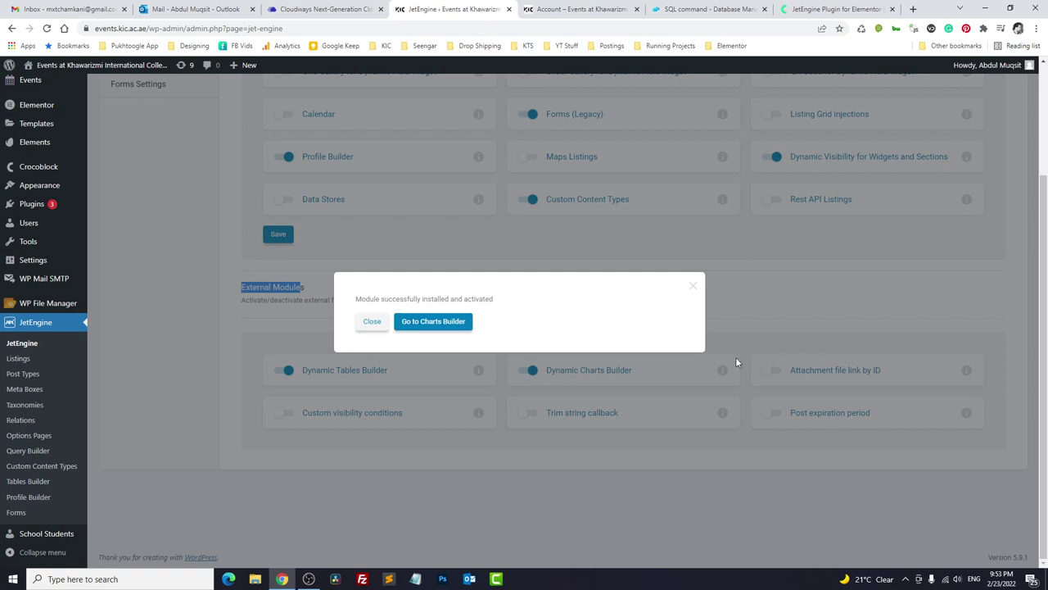
{"action": "left_click", "coordinate": [439, 327]}
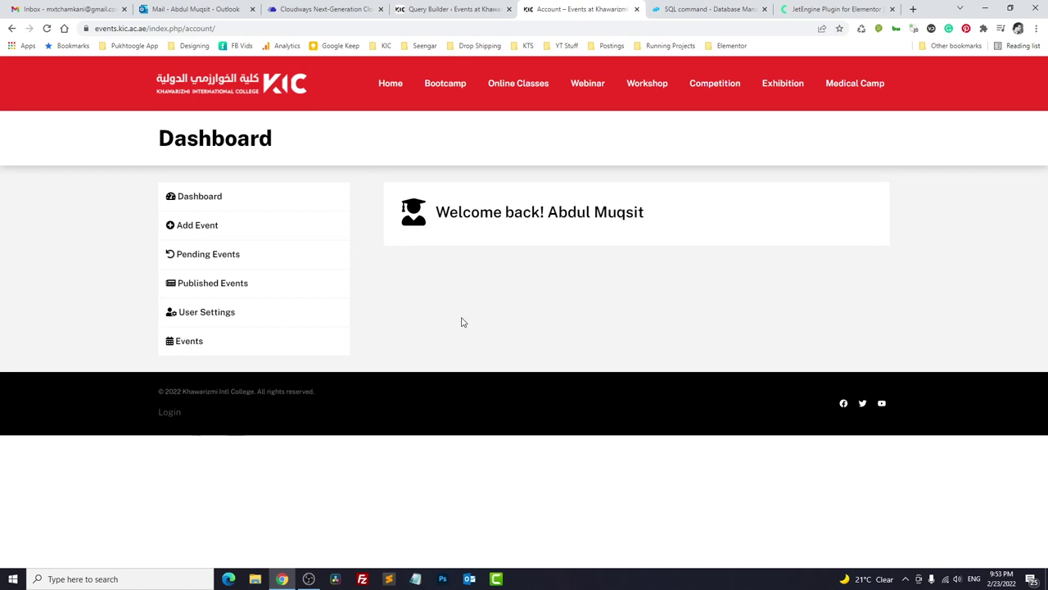
Create a new query in the Query Builder named "Attendees per Event" with the query type SQL Query.
{"action": "left_click", "coordinate": [447, 9]}
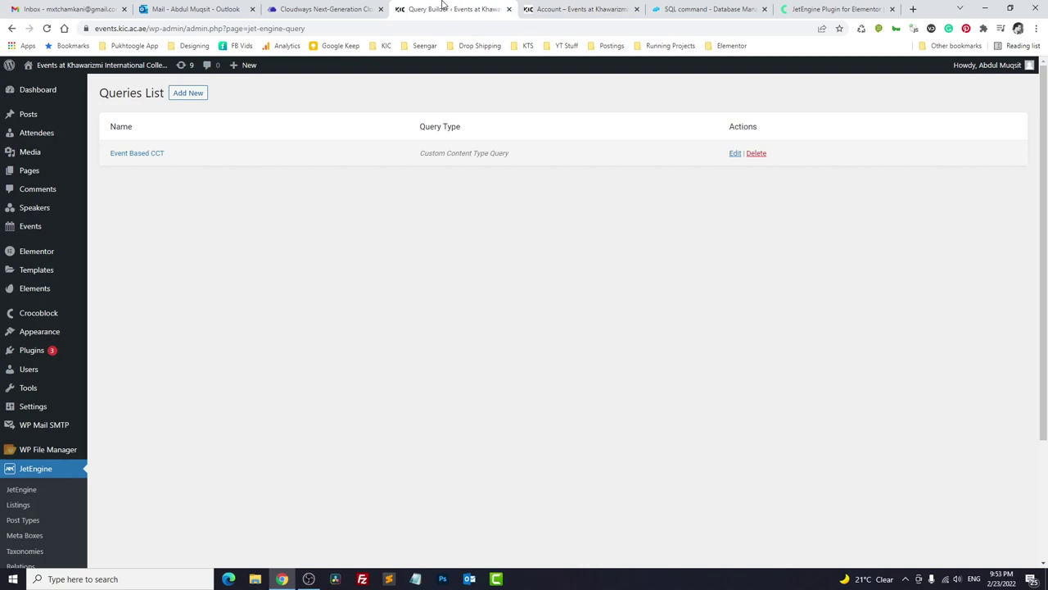
{"action": "left_click", "coordinate": [188, 92]}
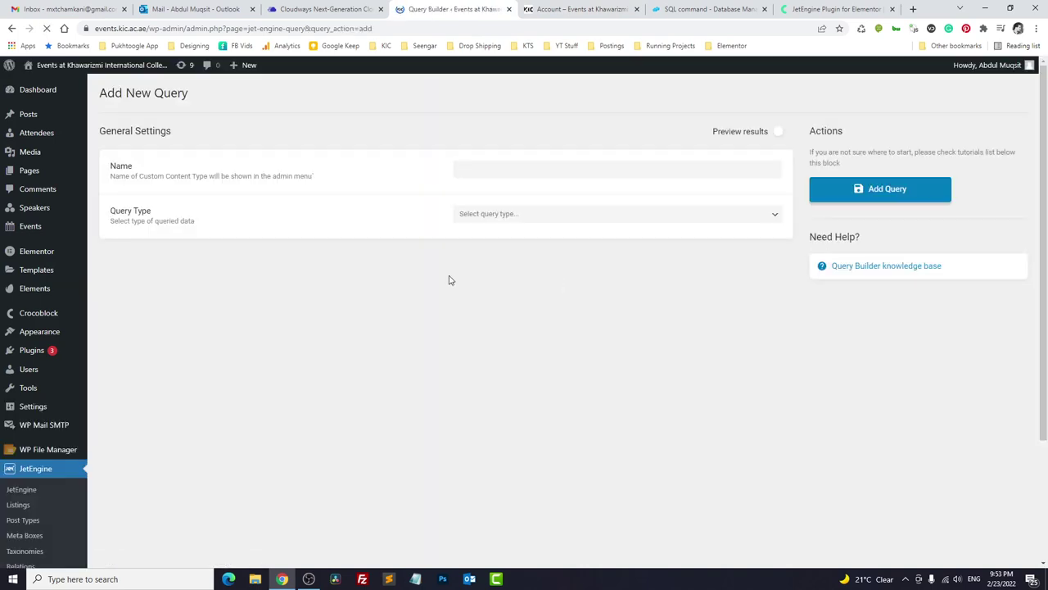
{"action": "left_click", "coordinate": [545, 169]}
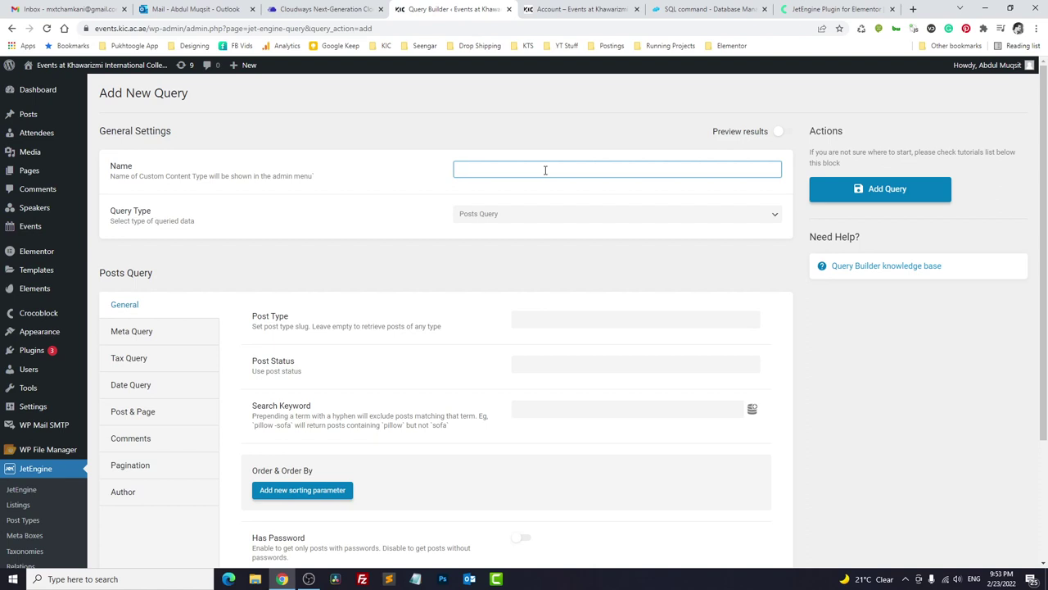
{"action": "type", "text": "Attendees per Event"}
{"action": "left_click_drag", "start_coordinate": [112, 211], "coordinate": [293, 219]}
{"action": "left_click", "coordinate": [508, 215]}
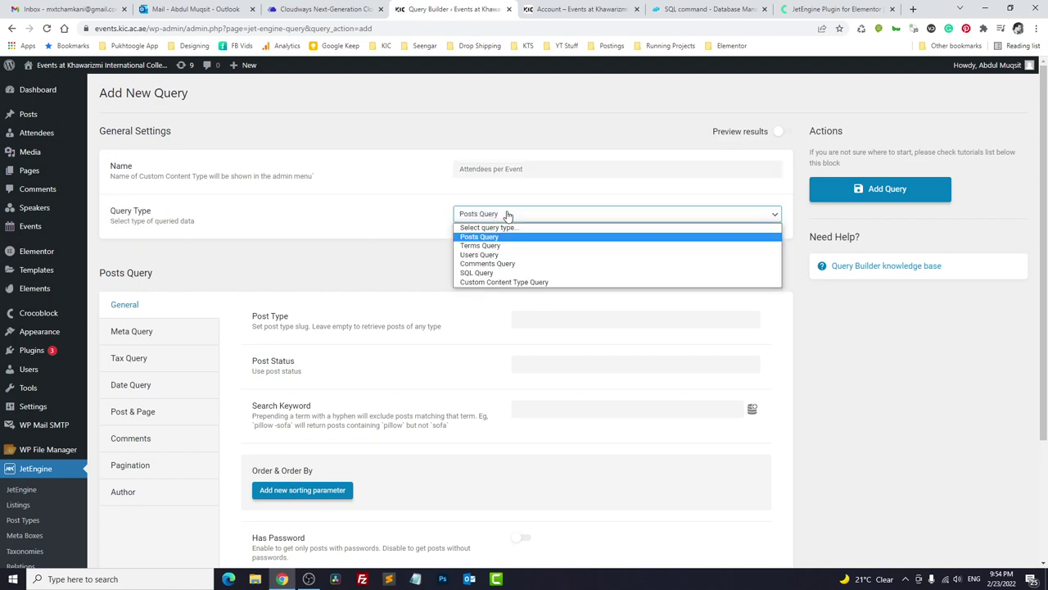
{"action": "left_click", "coordinate": [488, 282]}
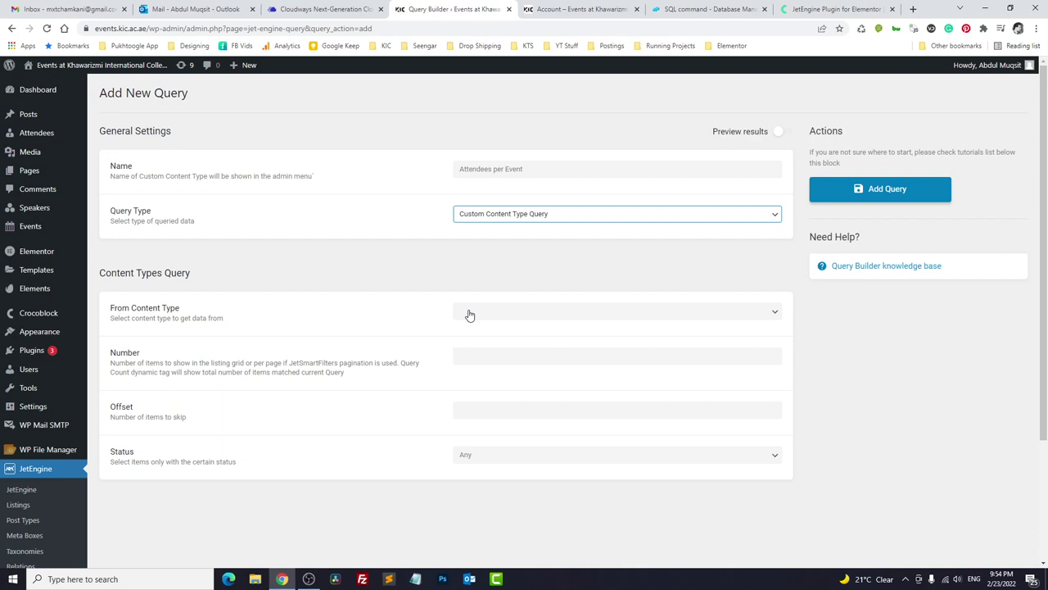
{"action": "left_click", "coordinate": [475, 216]}
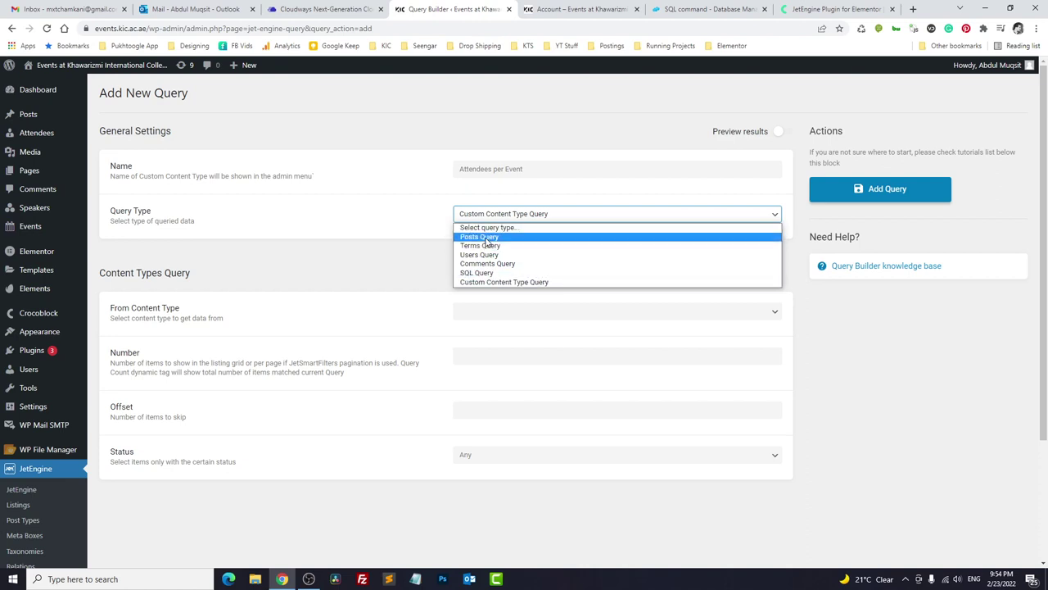
{"action": "left_click", "coordinate": [489, 273]}
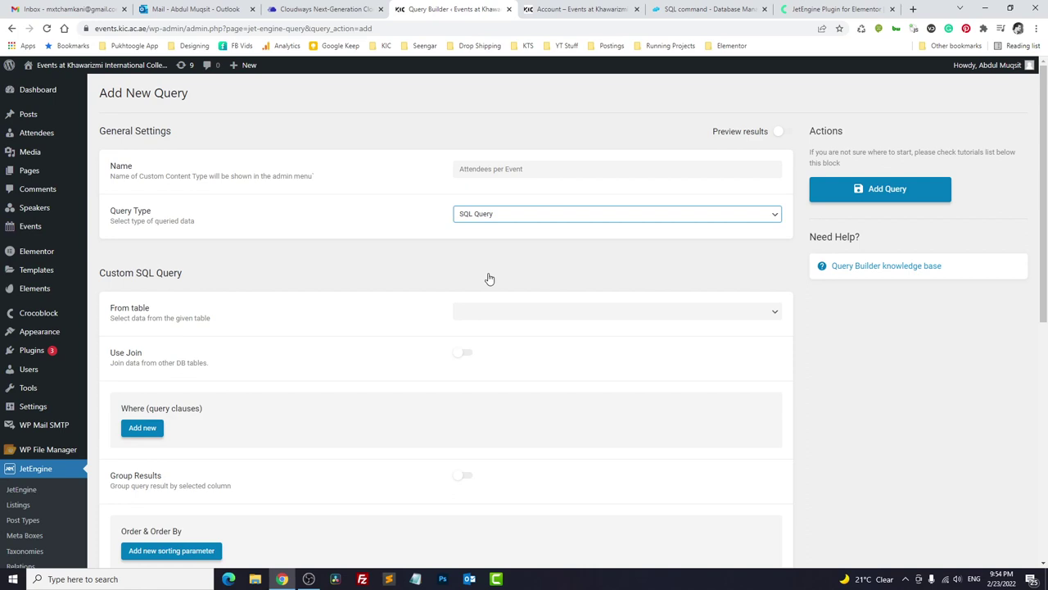
Review the custom SQL query settings and look through the SQL tutorial at w3schools.com/sql/ in a new browser tab.
{"action": "scroll", "coordinate": [402, 295], "scroll_direction": "down", "scroll_amount": 2}
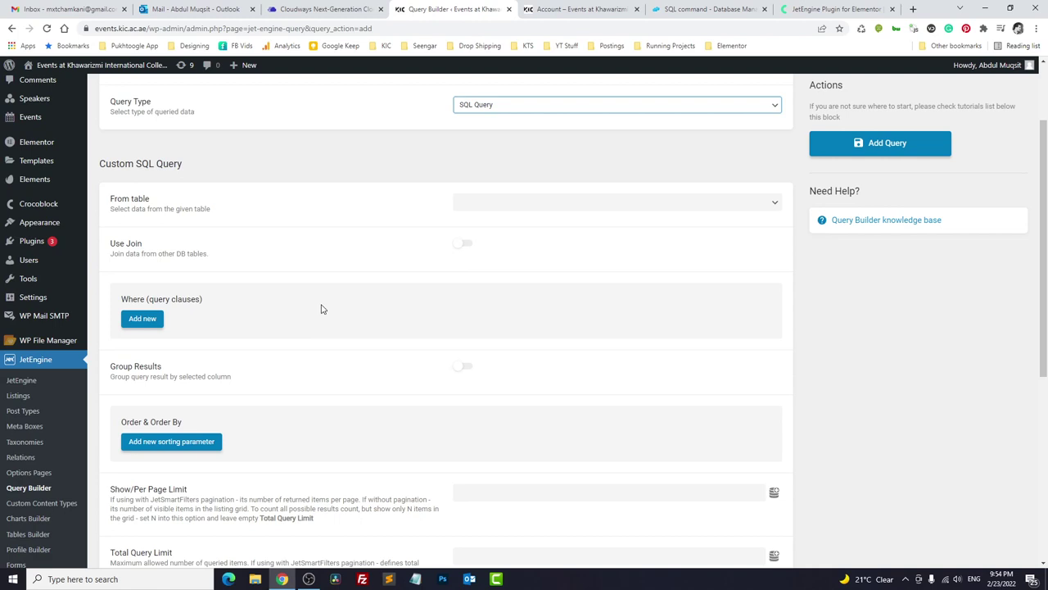
{"action": "scroll", "coordinate": [246, 237], "scroll_direction": "down", "scroll_amount": 1}
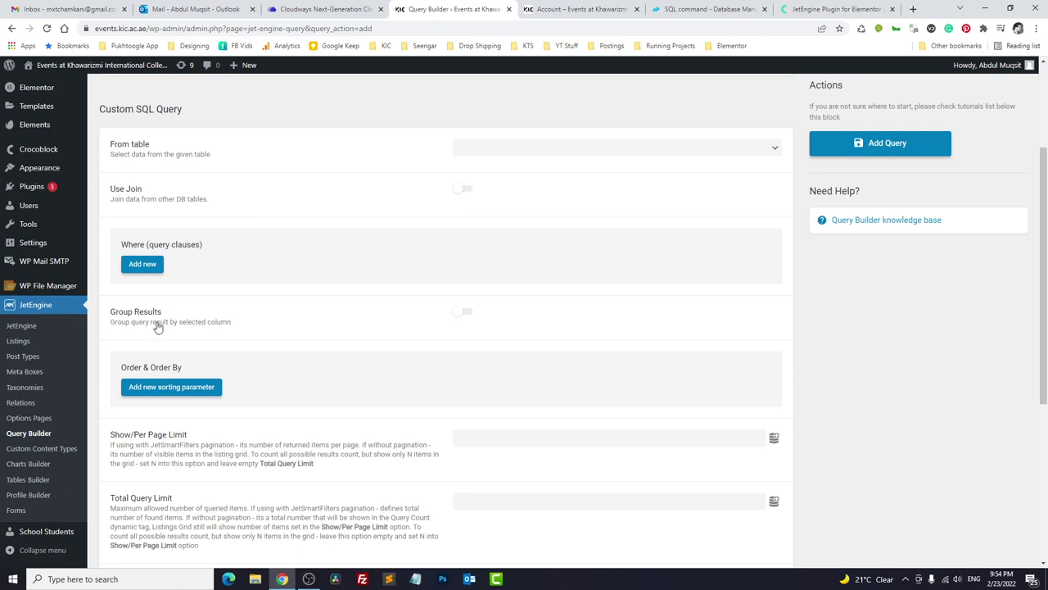
{"action": "left_click", "coordinate": [912, 9]}
{"action": "type", "text": "w3schools.com/sql/"}
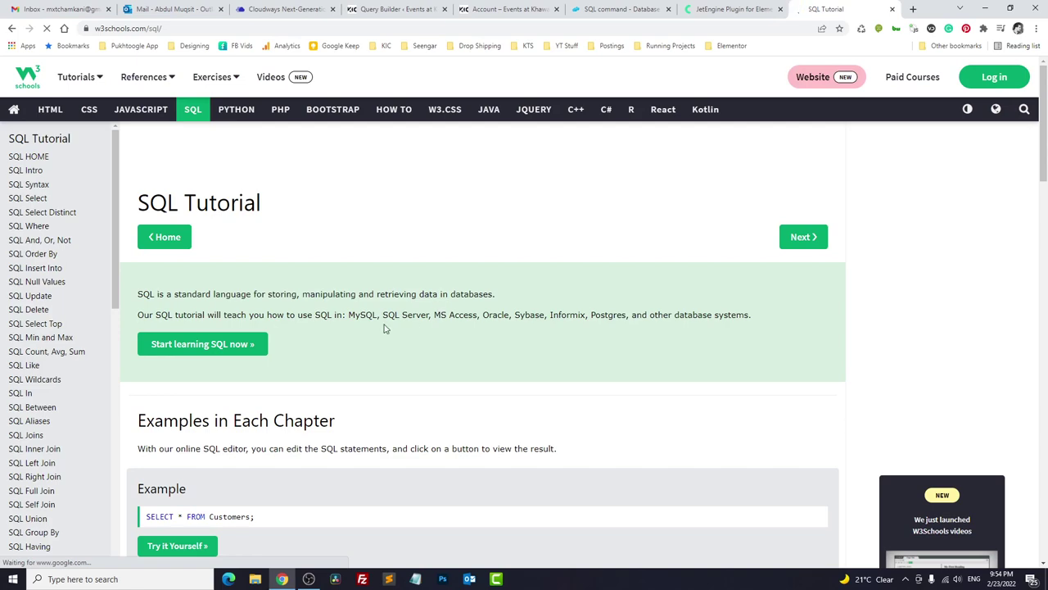
{"action": "scroll", "coordinate": [385, 328], "scroll_direction": "down", "scroll_amount": 9}
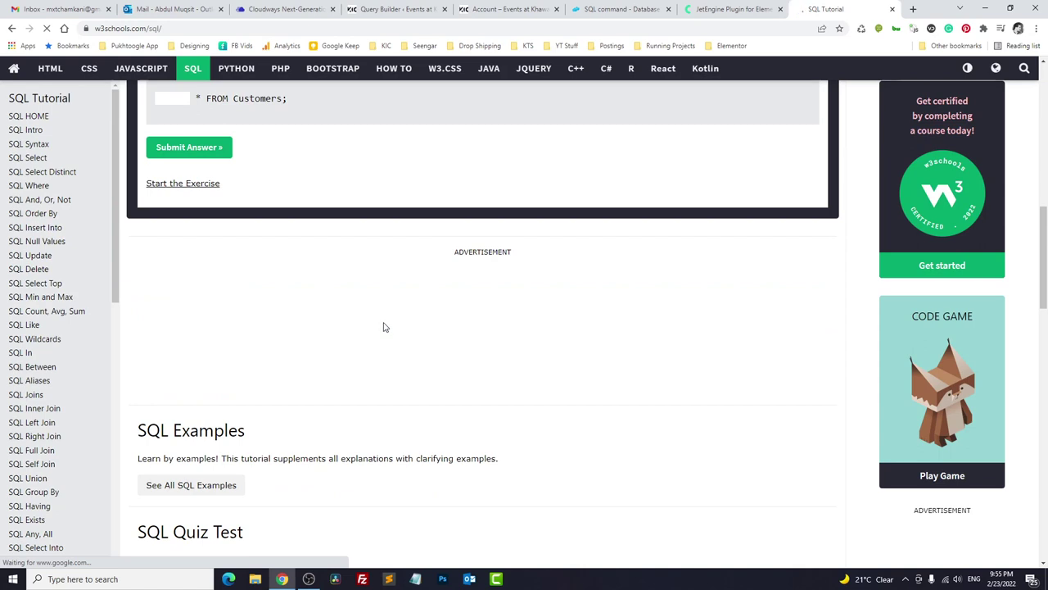
Return to the new query and examine its remaining SQL options, from the where clauses down to advanced mode.
{"action": "left_click", "coordinate": [410, 9]}
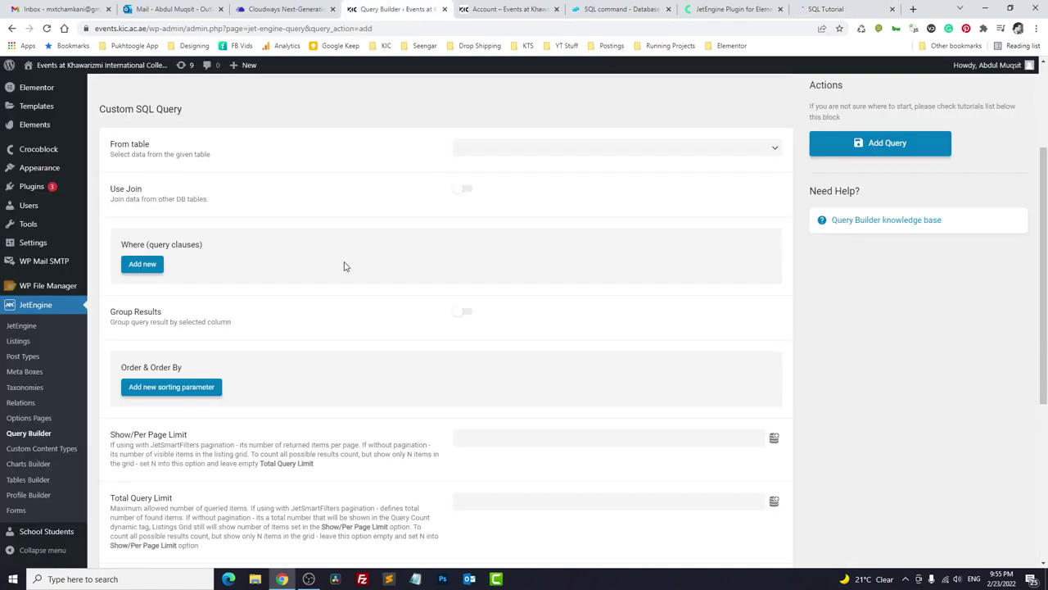
{"action": "scroll", "coordinate": [345, 266], "scroll_direction": "down", "scroll_amount": 1}
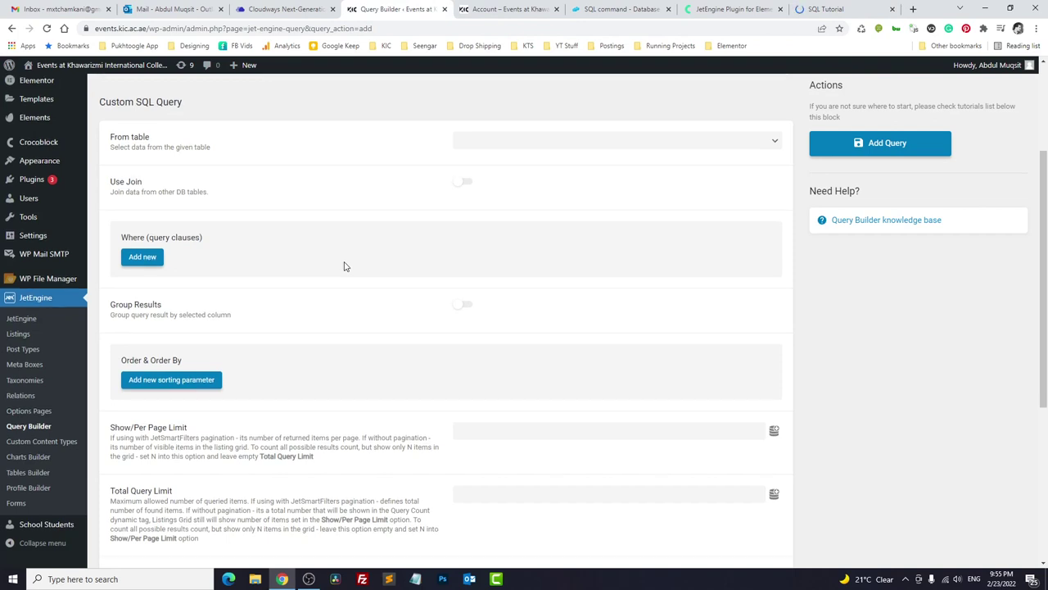
{"action": "scroll", "coordinate": [345, 267], "scroll_direction": "up", "scroll_amount": 1}
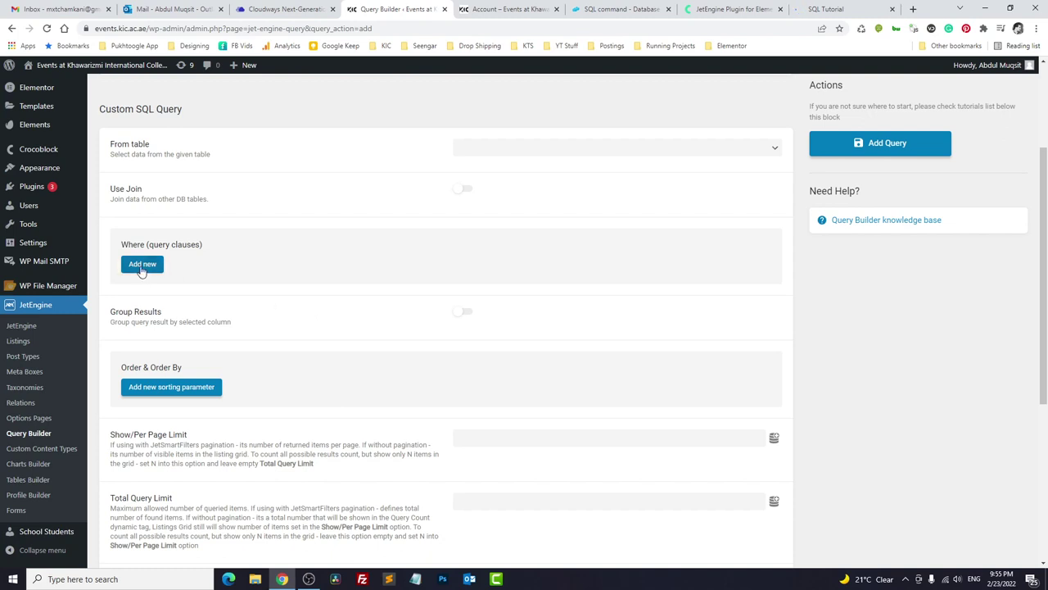
{"action": "scroll", "coordinate": [209, 308], "scroll_direction": "down", "scroll_amount": 2}
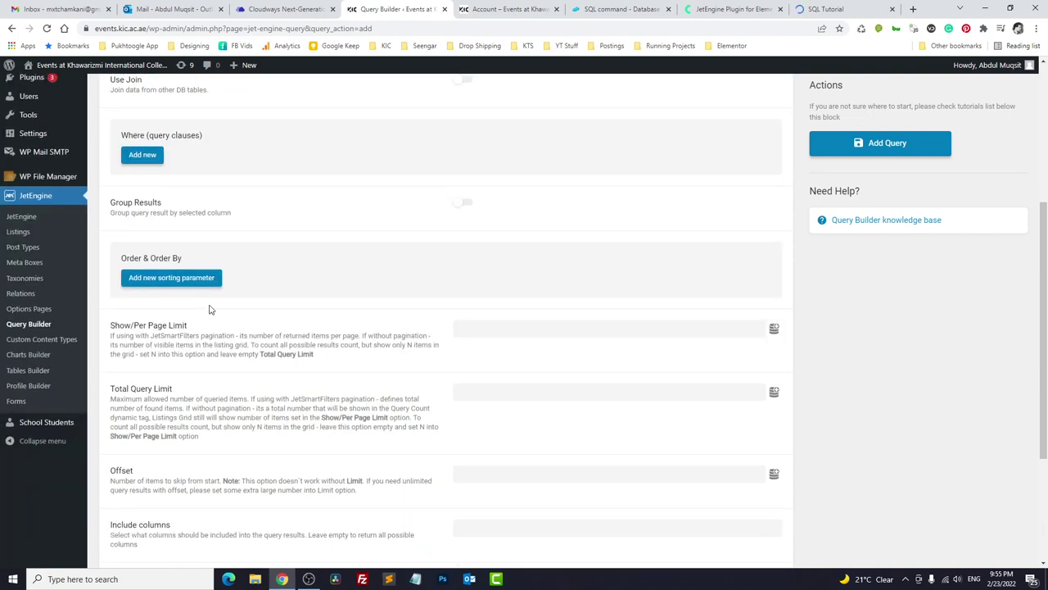
{"action": "scroll", "coordinate": [208, 308], "scroll_direction": "down", "scroll_amount": 2}
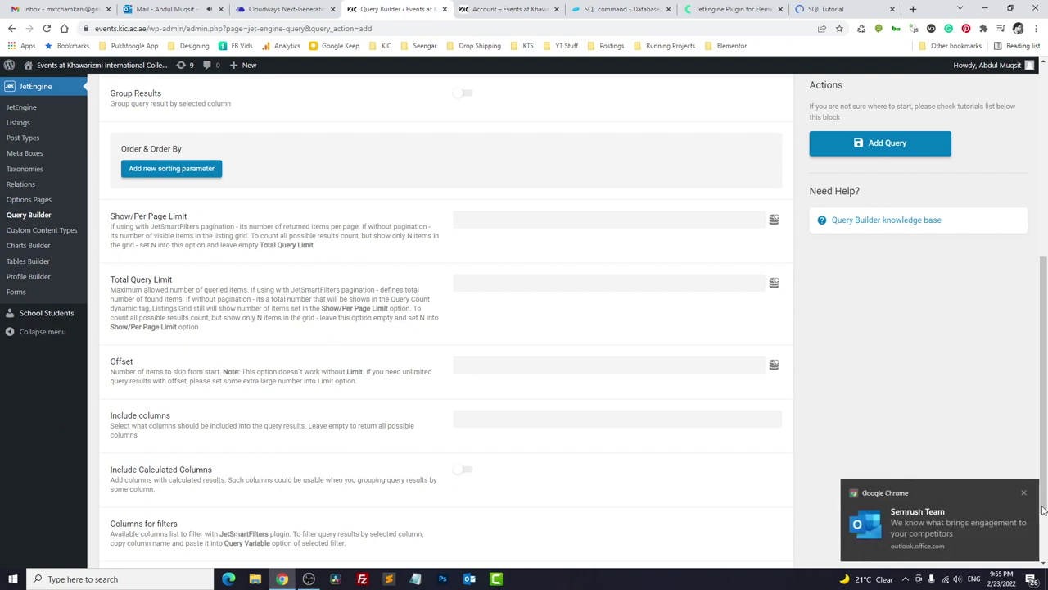
{"action": "left_click", "coordinate": [1026, 496]}
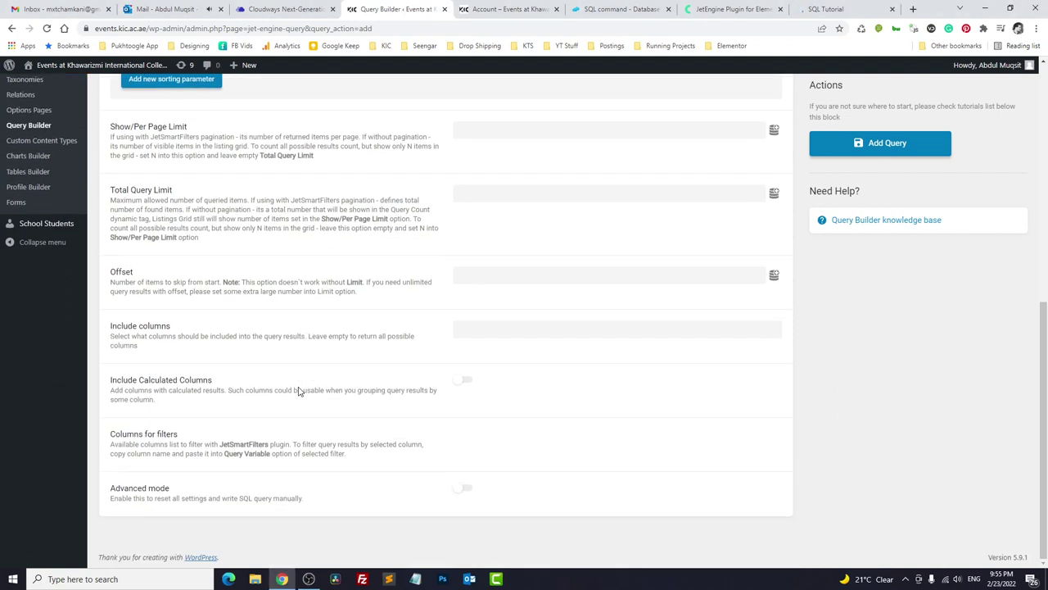
{"action": "scroll", "coordinate": [297, 393], "scroll_direction": "down", "scroll_amount": 2}
{"action": "left_click", "coordinate": [464, 488]}
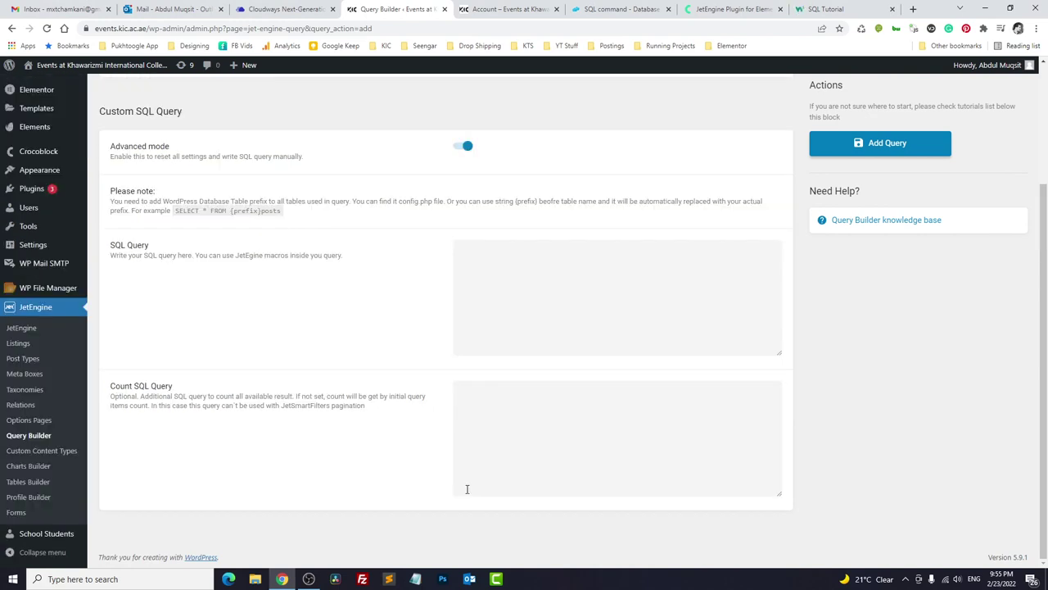
{"action": "left_click", "coordinate": [508, 272]}
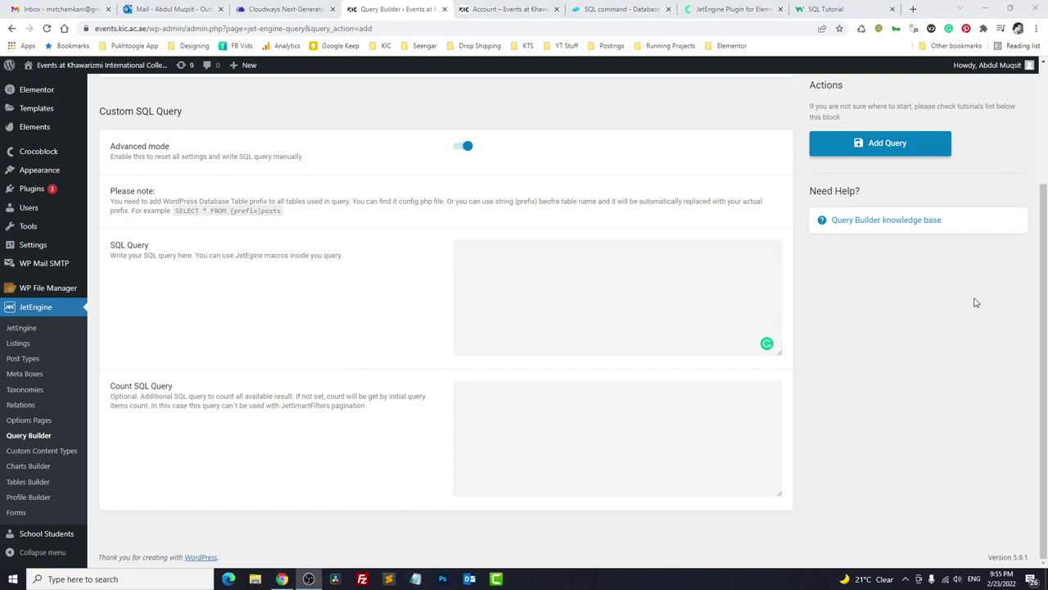
{"action": "left_click", "coordinate": [463, 149]}
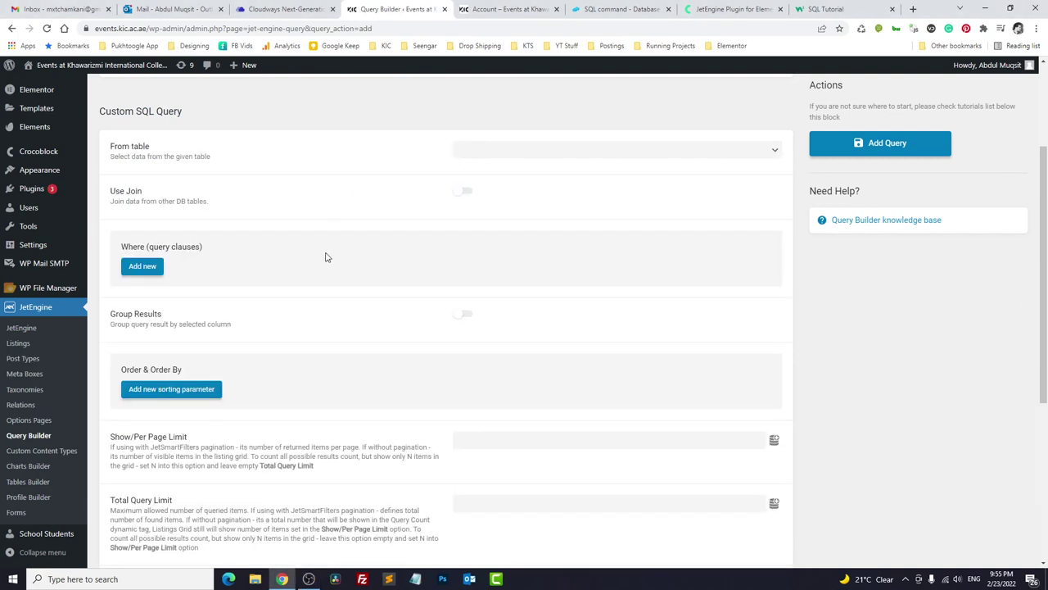
Choose jet_cct_attendees as the table the SQL query selects its data from.
{"action": "scroll", "coordinate": [362, 224], "scroll_direction": "up", "scroll_amount": 1}
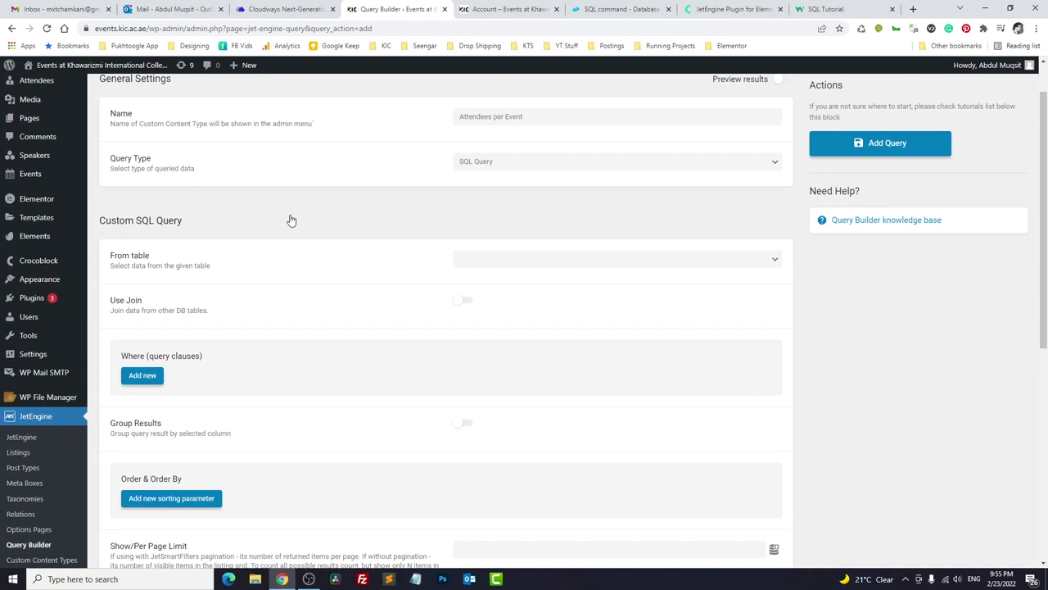
{"action": "left_click", "coordinate": [555, 259]}
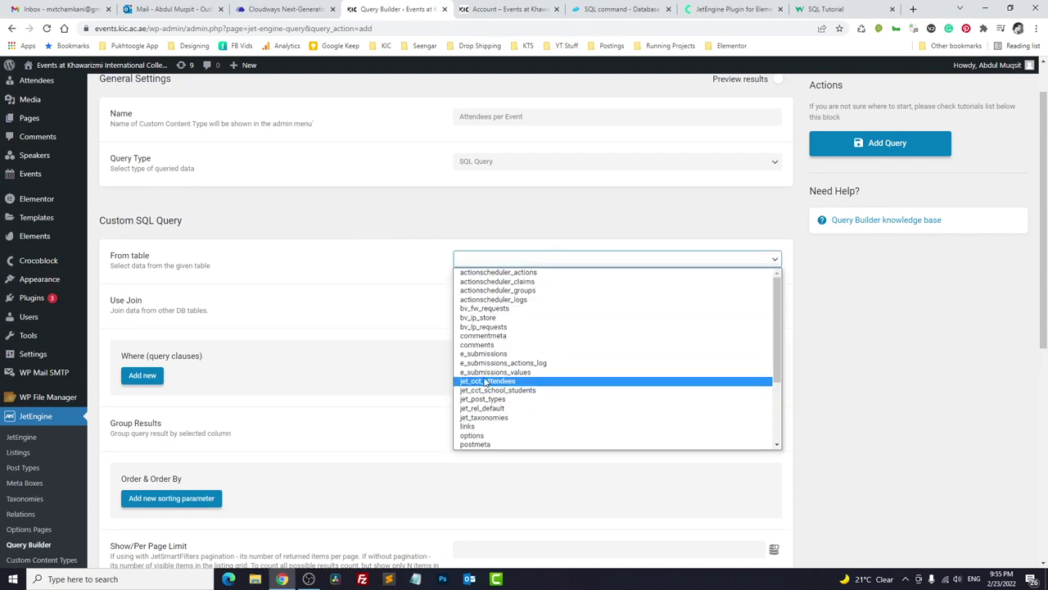
{"action": "left_click", "coordinate": [527, 381]}
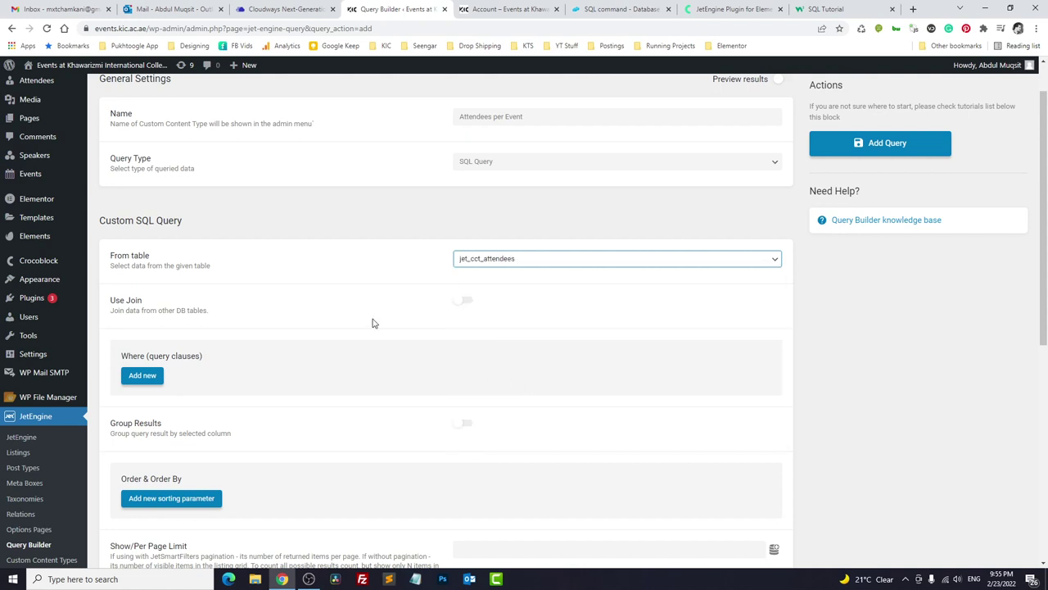
Include the event column of the attendees table in the query results.
{"action": "scroll", "coordinate": [370, 304], "scroll_direction": "down", "scroll_amount": 3}
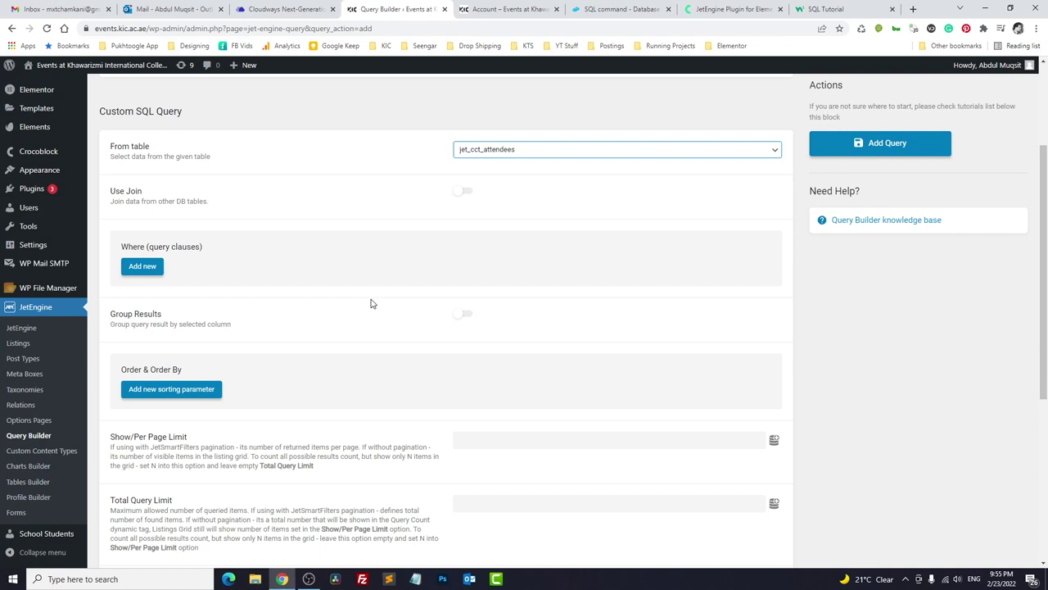
{"action": "scroll", "coordinate": [370, 304], "scroll_direction": "down", "scroll_amount": 9}
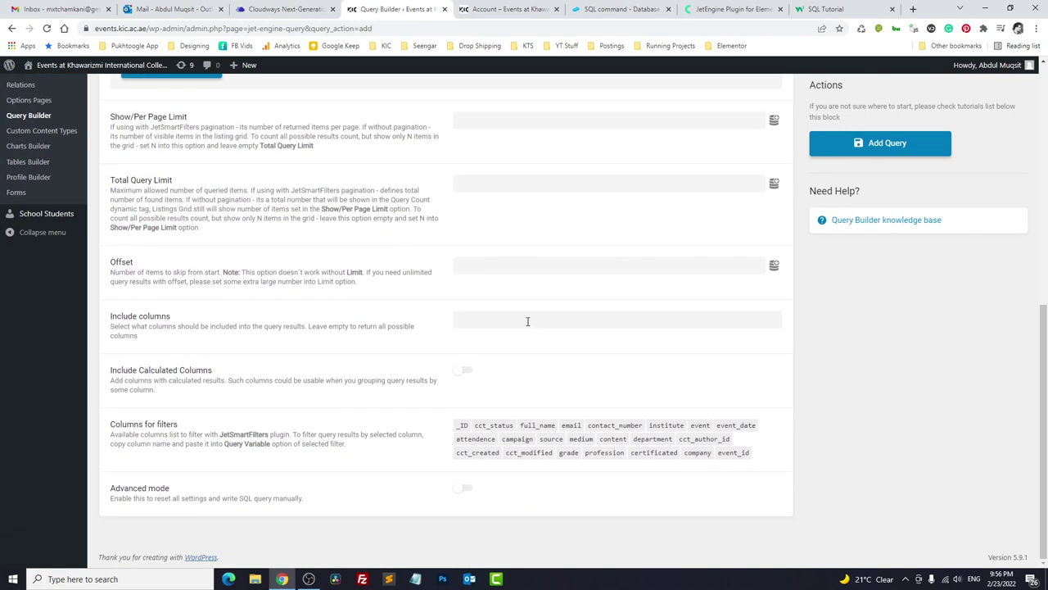
{"action": "left_click", "coordinate": [527, 321]}
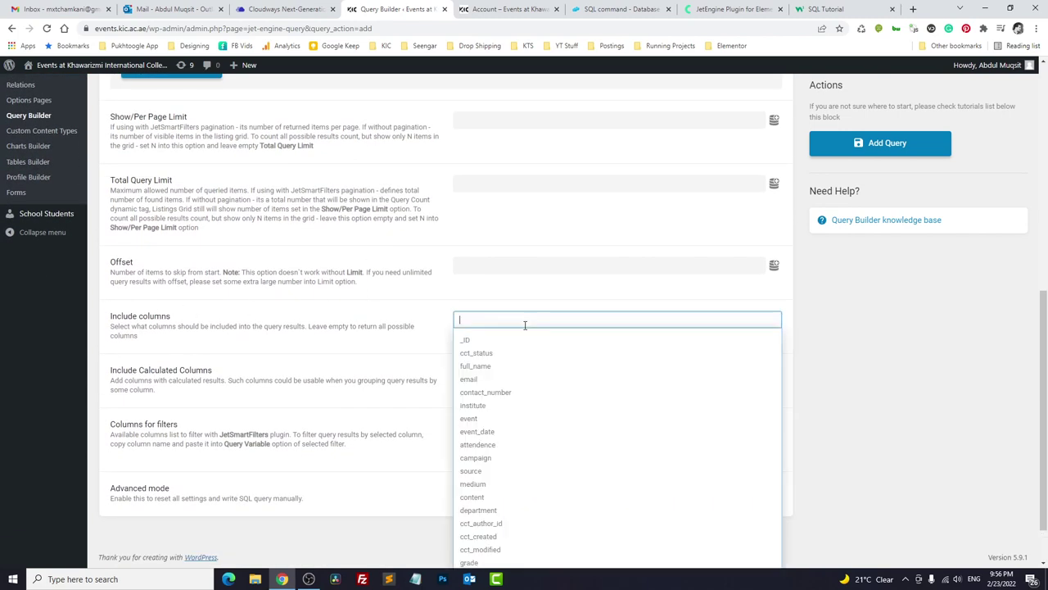
{"action": "left_click", "coordinate": [471, 421]}
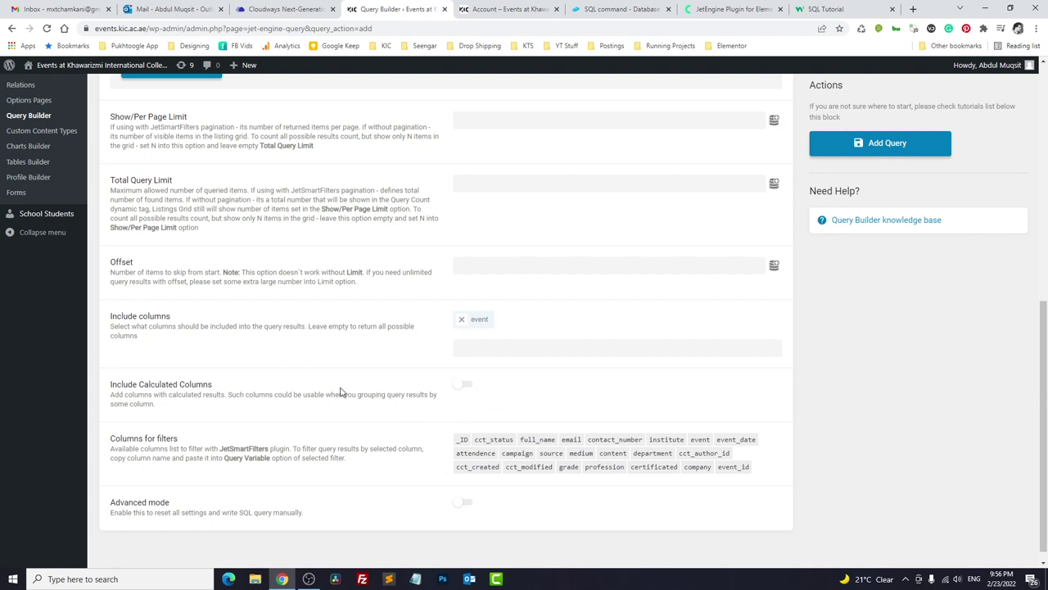
Enable calculated columns in the query and add one that applies the COUNT function to the event column.
{"action": "left_click", "coordinate": [465, 384]}
{"action": "scroll", "coordinate": [295, 357], "scroll_direction": "down", "scroll_amount": 1}
{"action": "left_click", "coordinate": [141, 378]}
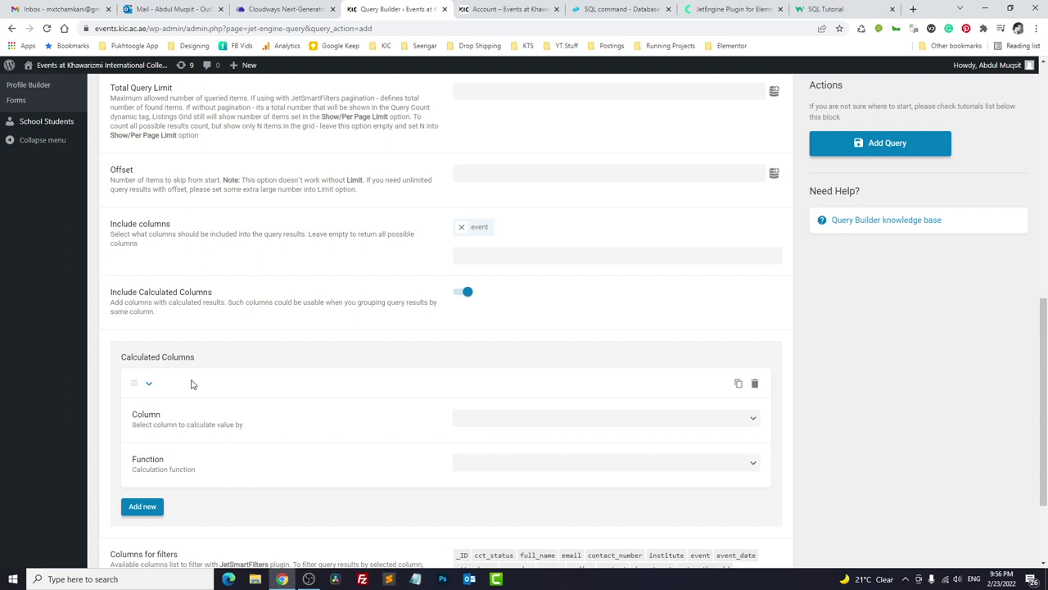
{"action": "left_click", "coordinate": [473, 419]}
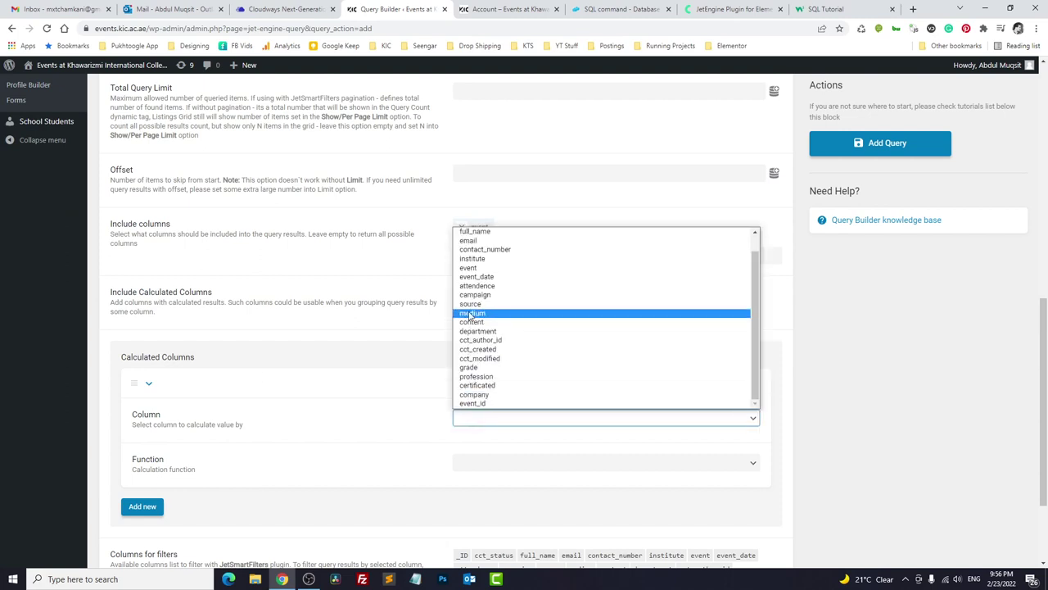
{"action": "left_click", "coordinate": [469, 268]}
{"action": "left_click", "coordinate": [489, 460]}
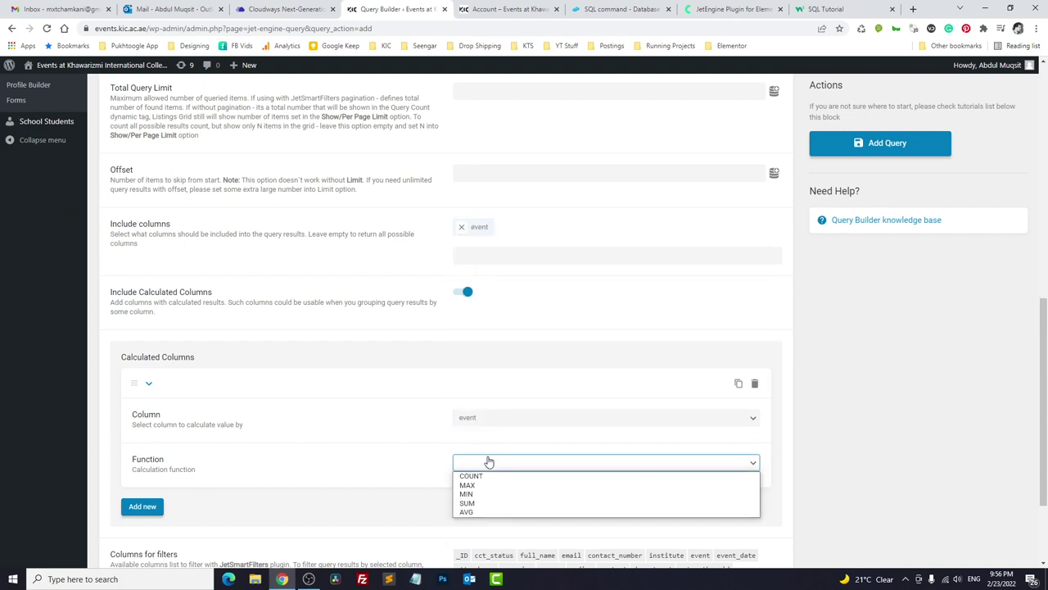
{"action": "left_click", "coordinate": [481, 476]}
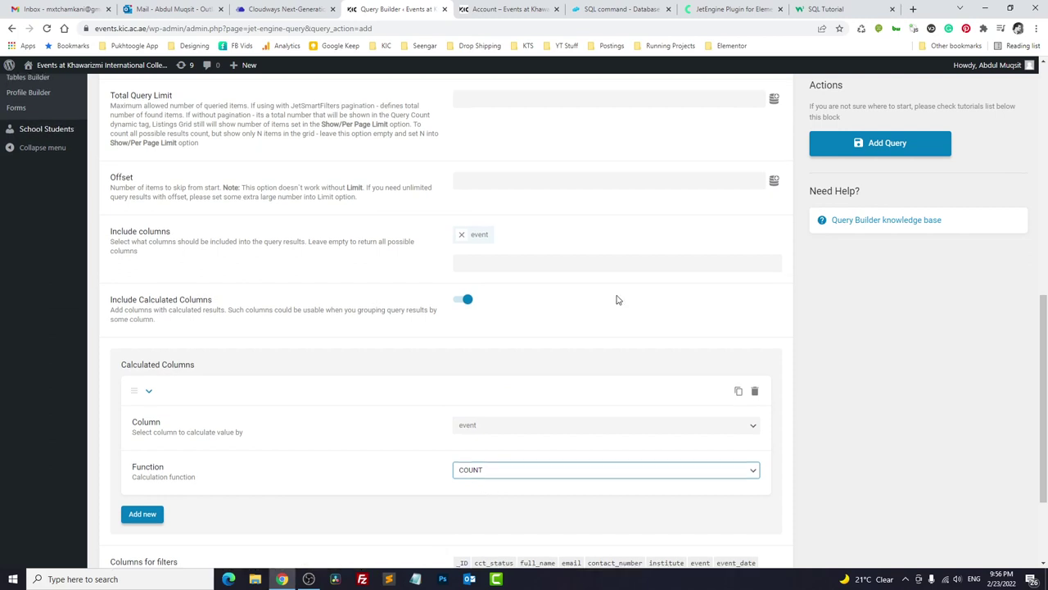
Turn on result grouping for the query and group the results by the event column.
{"action": "scroll", "coordinate": [617, 299], "scroll_direction": "up", "scroll_amount": 4}
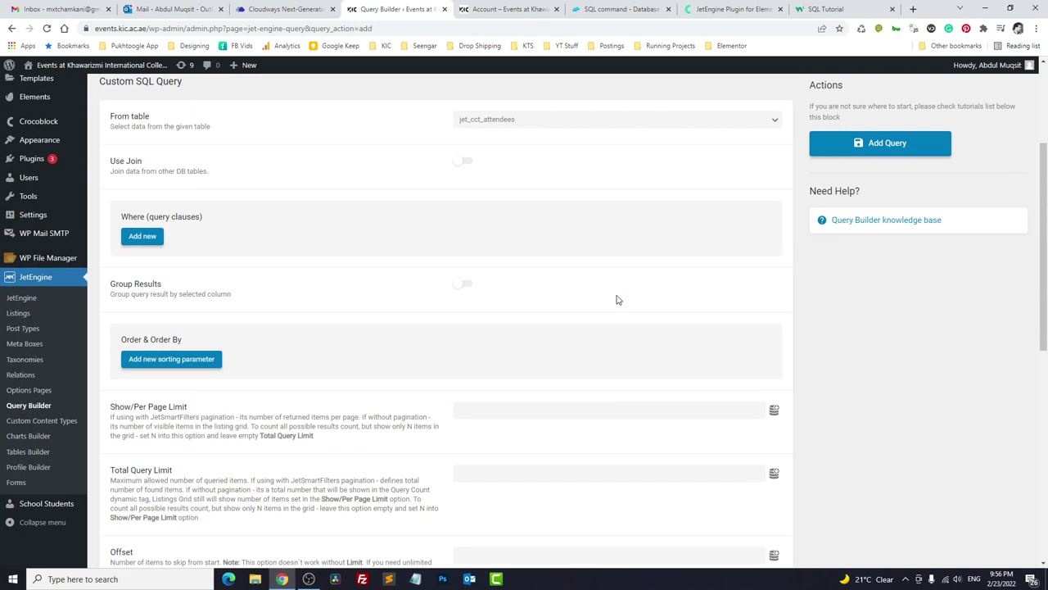
{"action": "scroll", "coordinate": [618, 299], "scroll_direction": "down", "scroll_amount": 2}
{"action": "scroll", "coordinate": [617, 300], "scroll_direction": "up", "scroll_amount": 1}
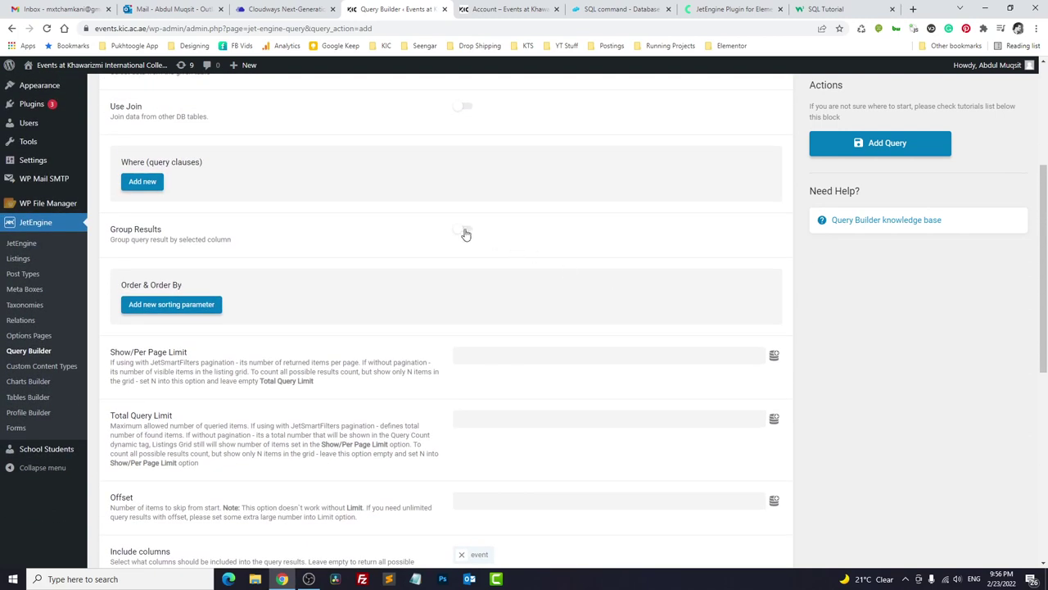
{"action": "left_click", "coordinate": [464, 230]}
{"action": "left_click", "coordinate": [500, 282]}
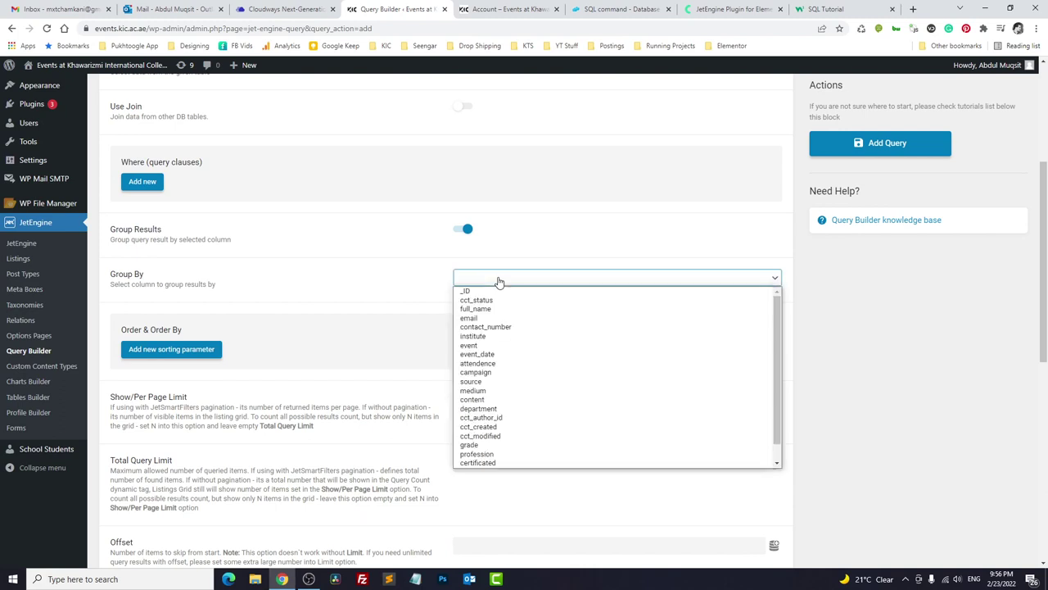
{"action": "left_click", "coordinate": [496, 349]}
Preview the query results and check the event names and their attendee counts in the first entries.
{"action": "scroll", "coordinate": [772, 244], "scroll_direction": "up", "scroll_amount": 1}
{"action": "scroll", "coordinate": [773, 244], "scroll_direction": "up", "scroll_amount": 3}
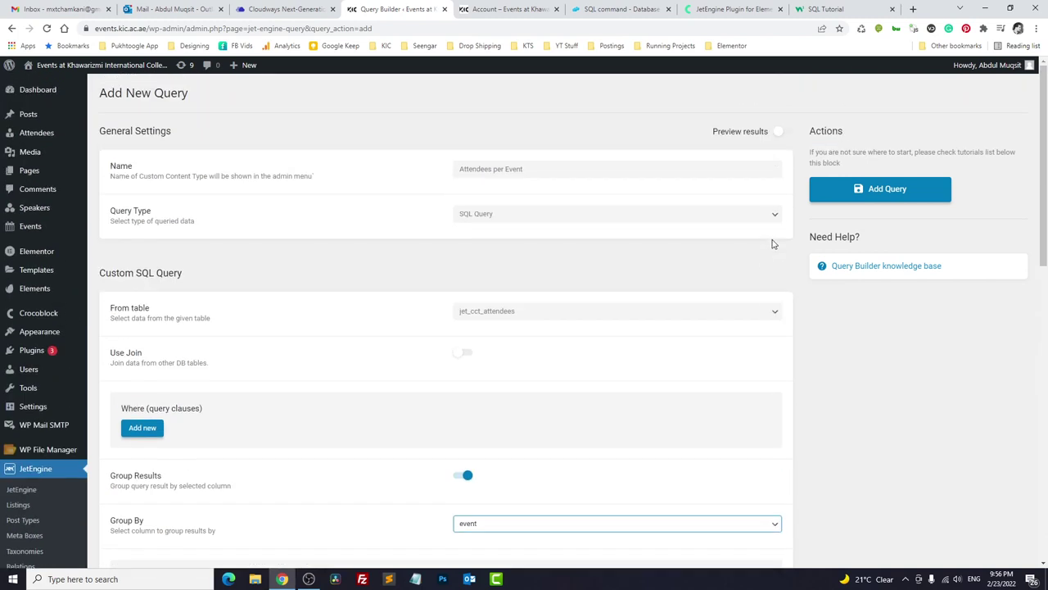
{"action": "left_click", "coordinate": [784, 132]}
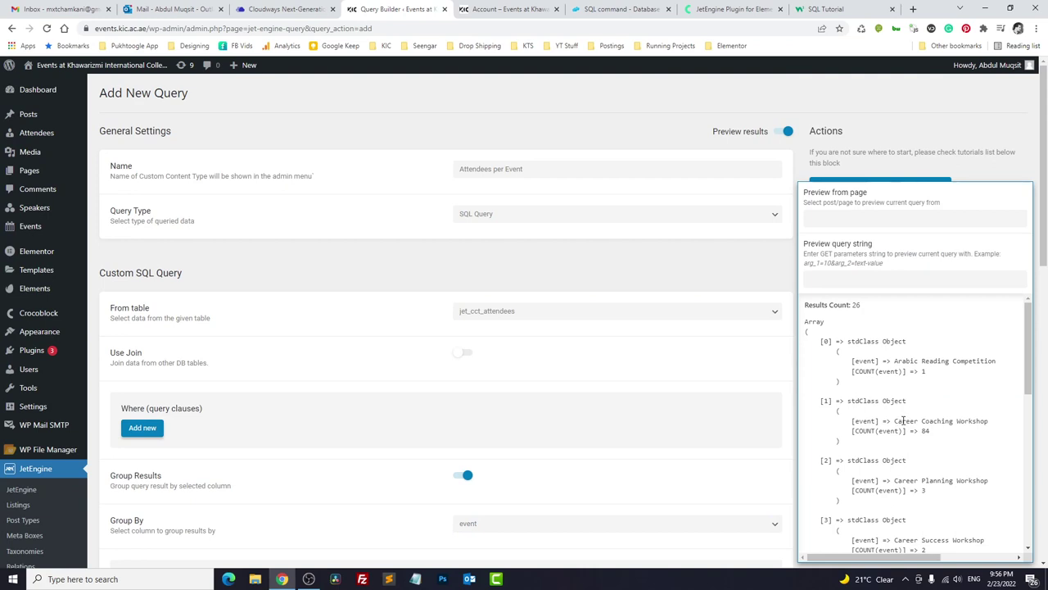
{"action": "left_click_drag", "start_coordinate": [858, 375], "coordinate": [929, 376]}
{"action": "left_click", "coordinate": [929, 376]}
{"action": "left_click_drag", "start_coordinate": [863, 361], "coordinate": [999, 362]}
{"action": "left_click", "coordinate": [921, 372]}
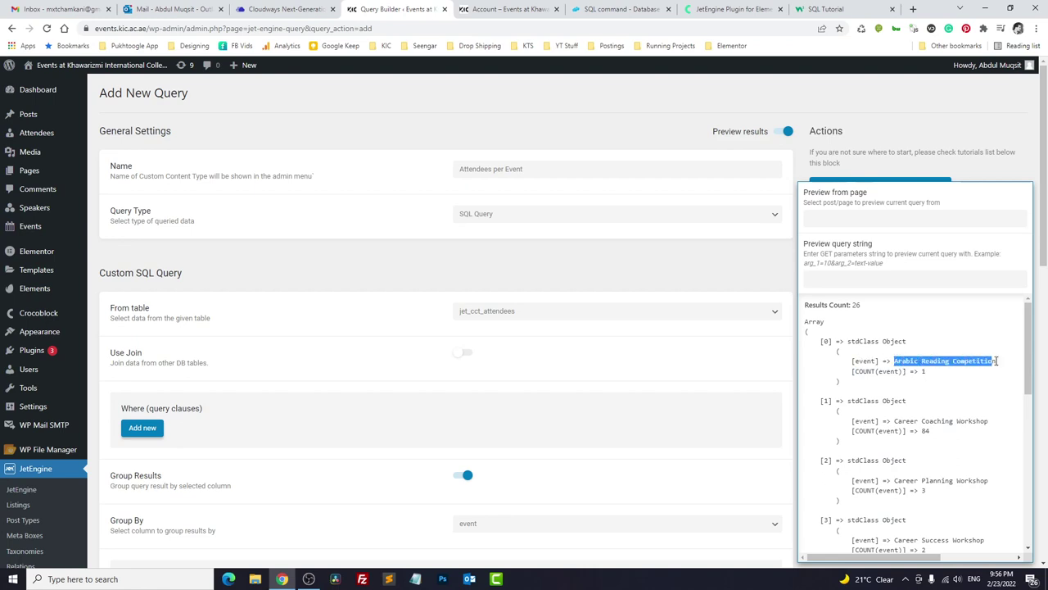
{"action": "double_click", "coordinate": [925, 373]}
{"action": "left_click_drag", "start_coordinate": [895, 421], "coordinate": [978, 421]}
{"action": "double_click", "coordinate": [925, 431]}
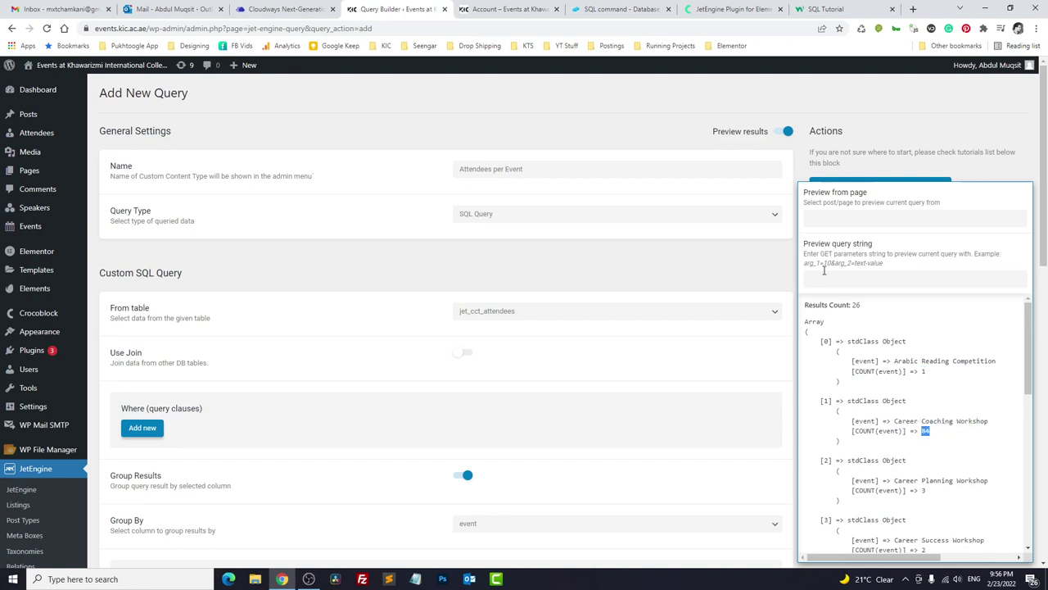
Save the new query and start a new chart in the Charts Builder.
{"action": "left_click", "coordinate": [831, 183]}
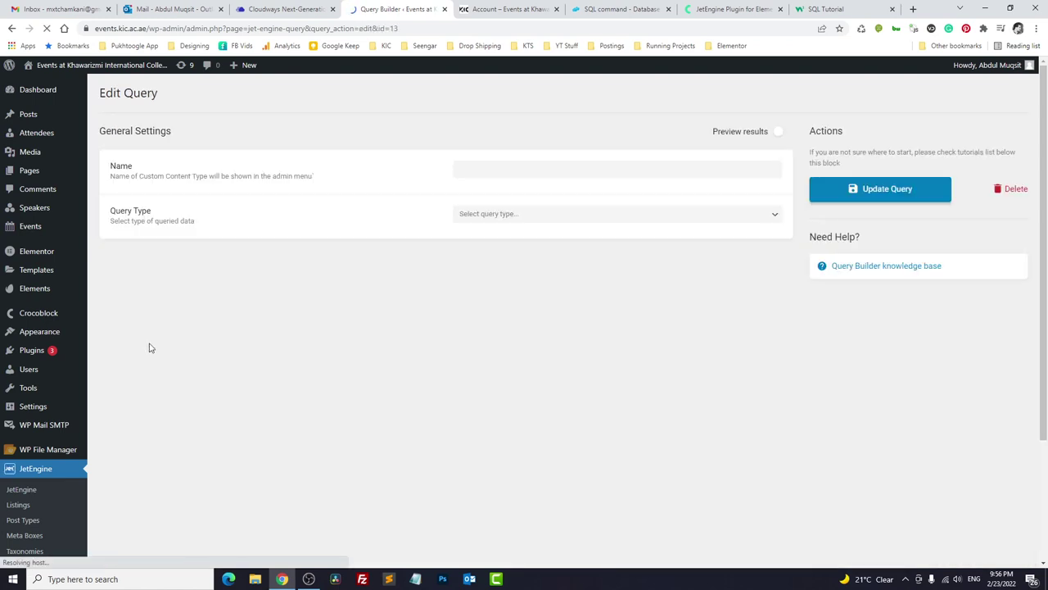
{"action": "scroll", "coordinate": [123, 368], "scroll_direction": "down", "scroll_amount": 2}
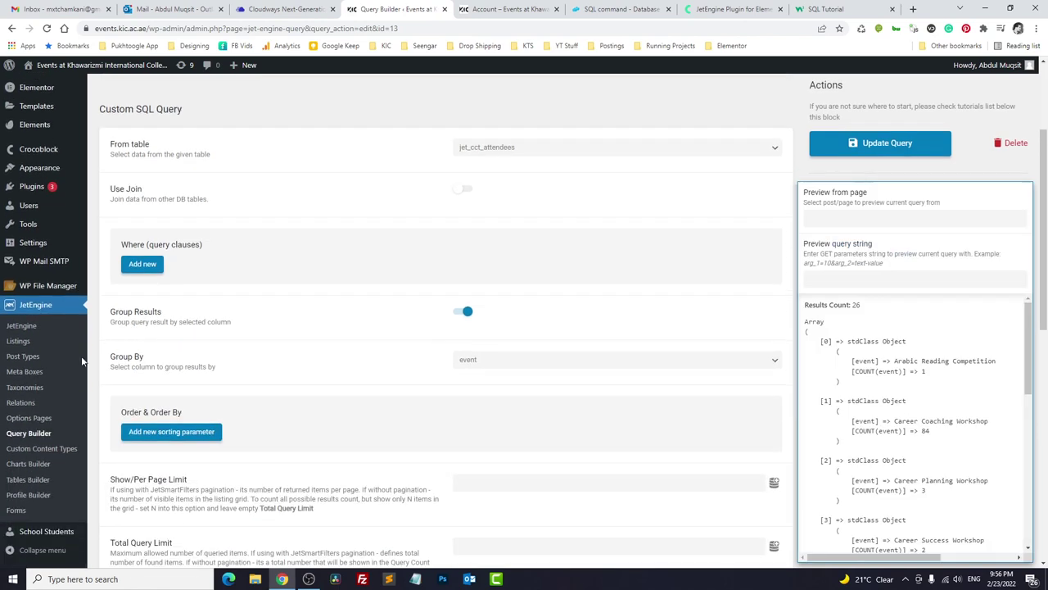
{"action": "left_click", "coordinate": [25, 464]}
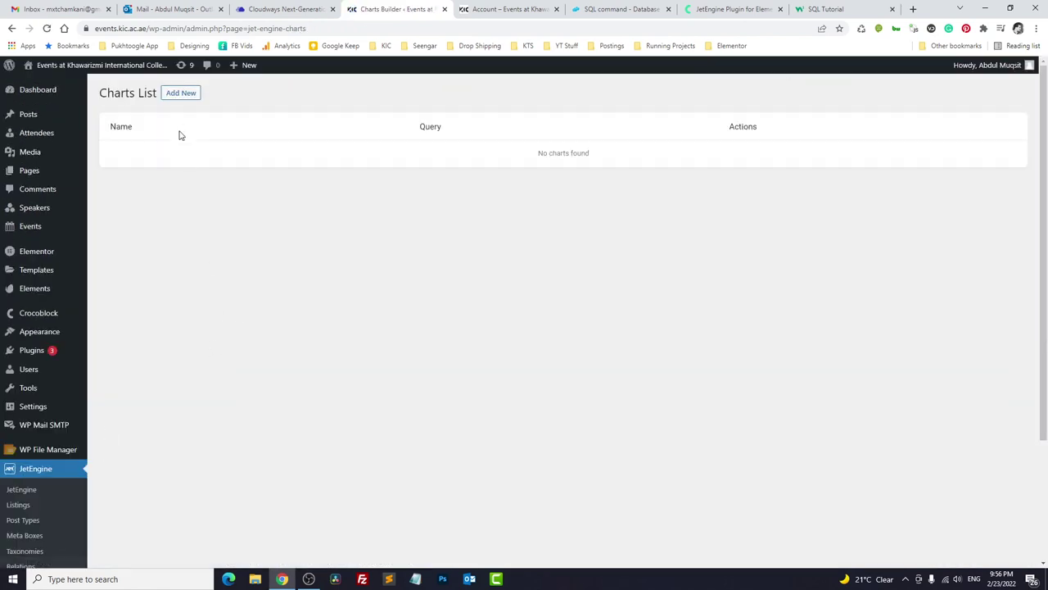
{"action": "left_click", "coordinate": [179, 101]}
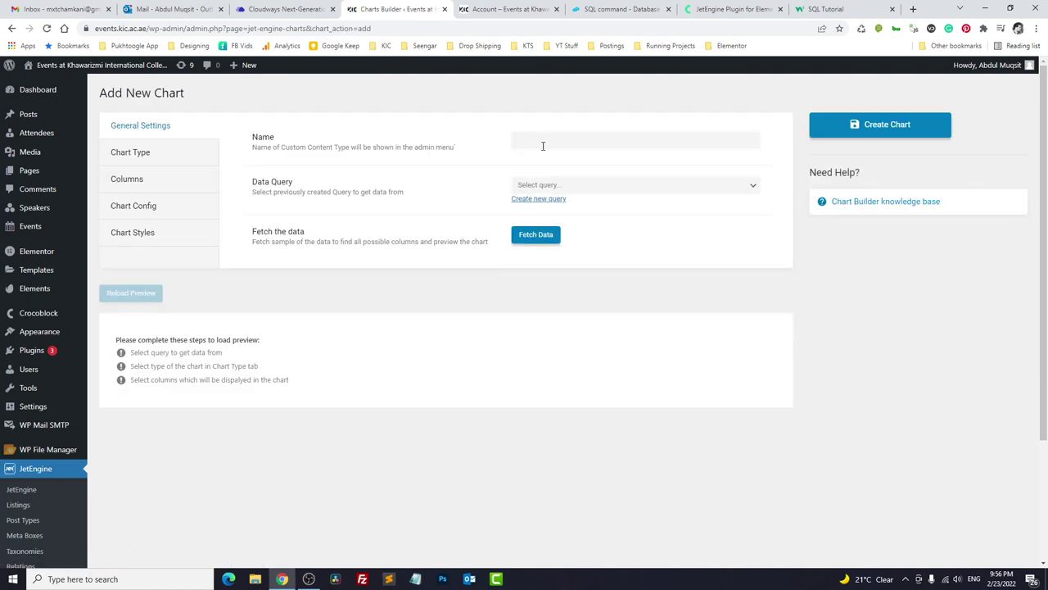
Name the chart "Attendees for Events", set its data query to Attendees per Event, and fetch the data.
{"action": "left_click", "coordinate": [544, 135]}
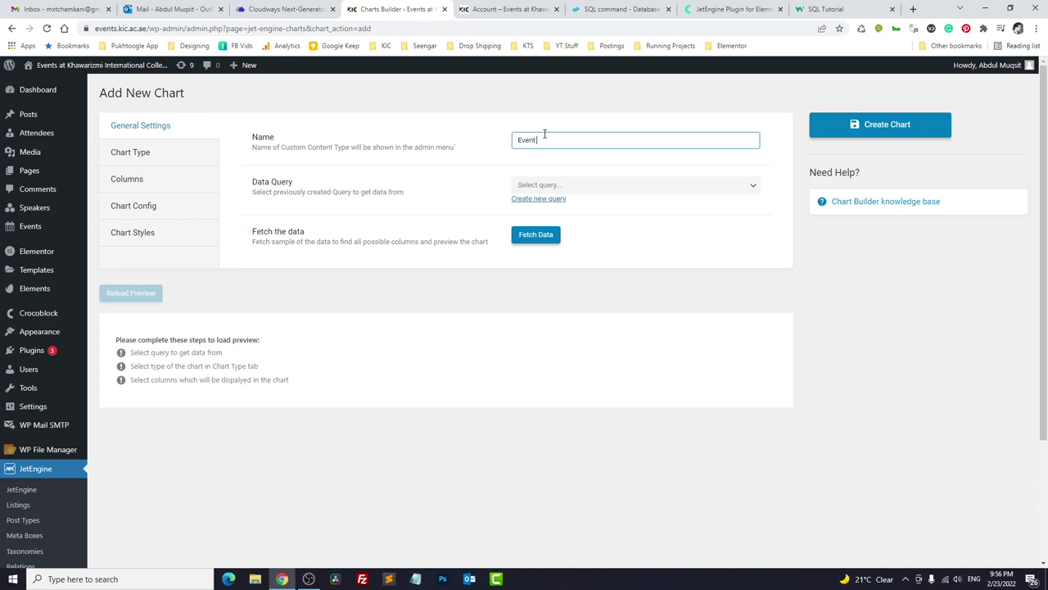
{"action": "type", "text": "Event pe"}
{"action": "key", "text": "ctrl+a"}
{"action": "type", "text": "A"}
{"action": "left_click", "coordinate": [563, 185]}
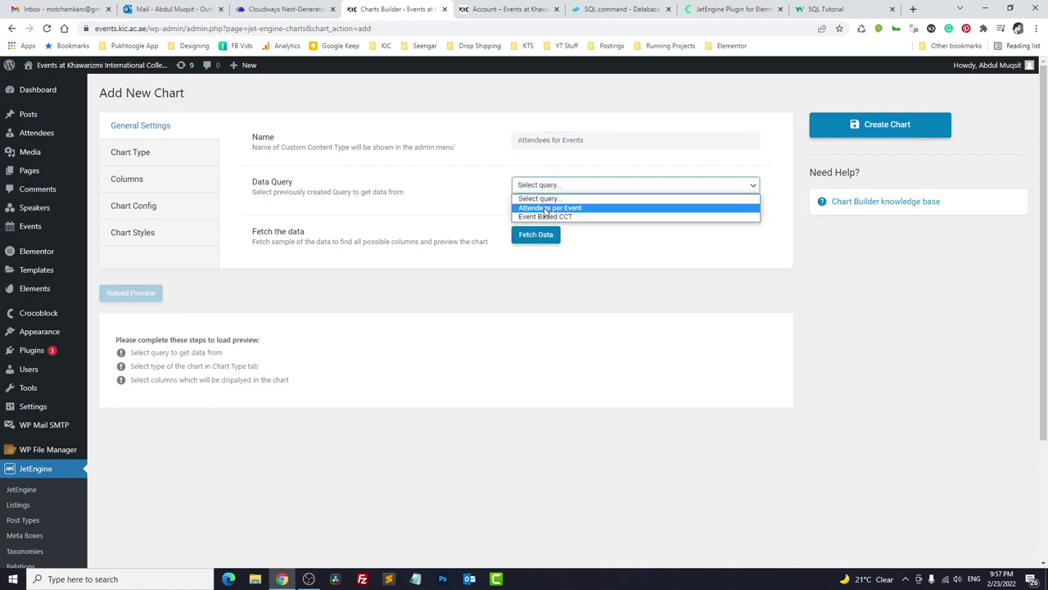
{"action": "left_click", "coordinate": [546, 210]}
{"action": "left_click", "coordinate": [540, 237]}
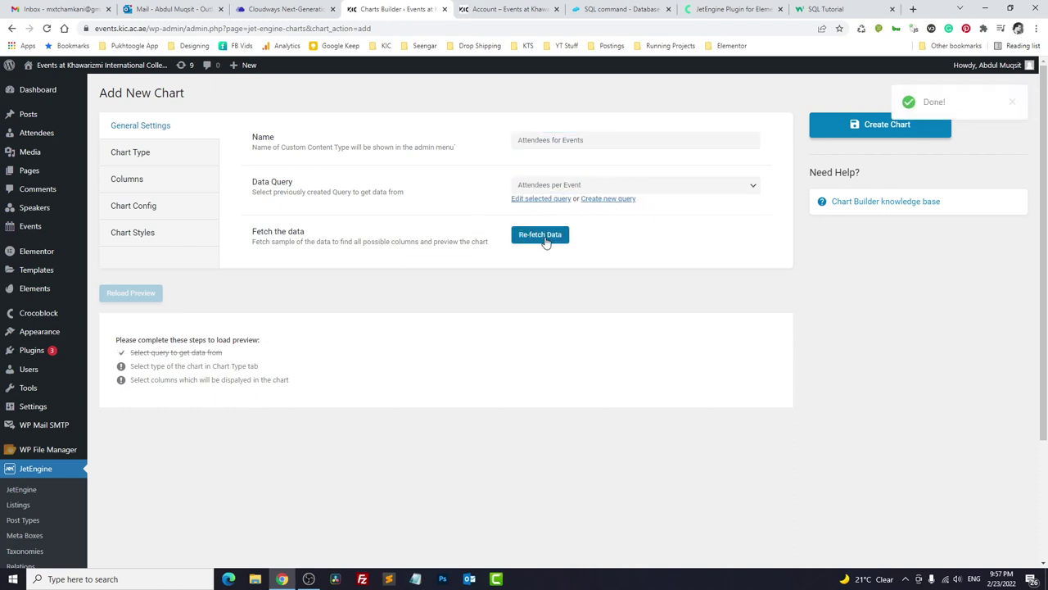
Choose Columns as the chart type and add a first column entry, reading the note on column order.
{"action": "left_click", "coordinate": [143, 160]}
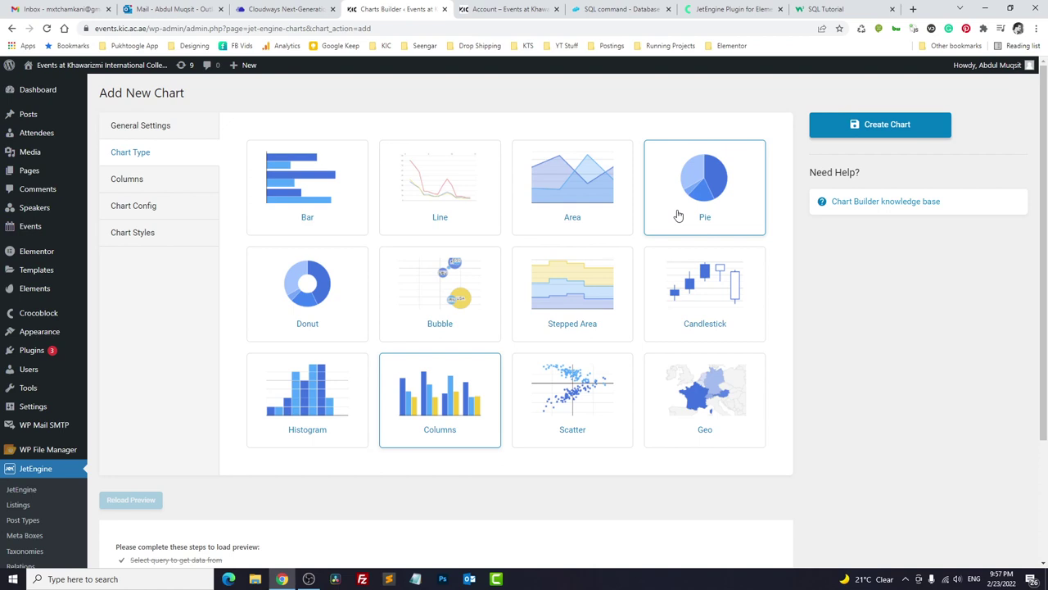
{"action": "left_click", "coordinate": [157, 186]}
{"action": "left_click", "coordinate": [277, 175]}
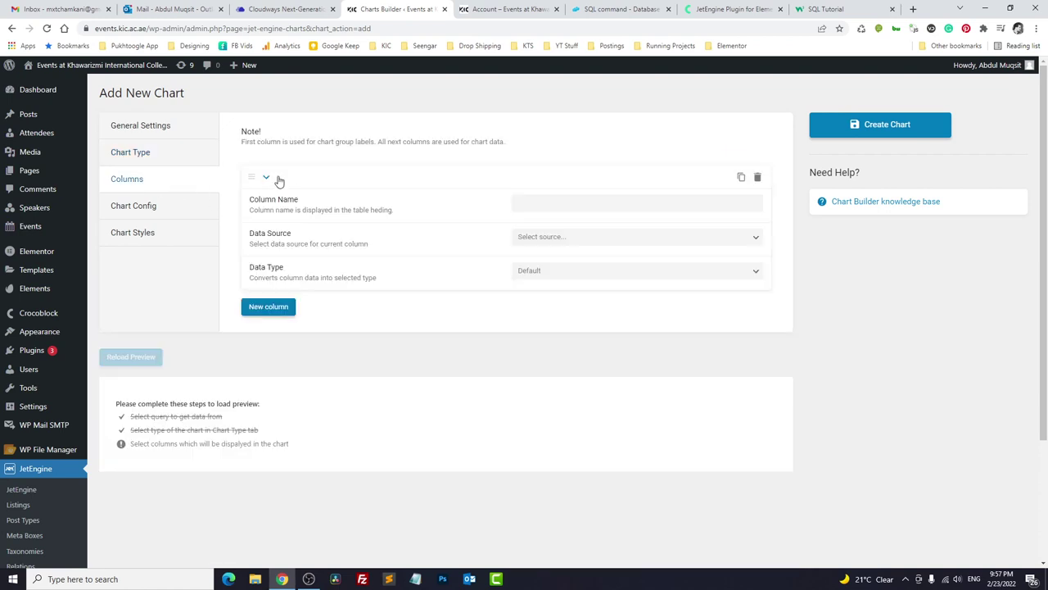
{"action": "left_click_drag", "start_coordinate": [242, 143], "coordinate": [508, 145]}
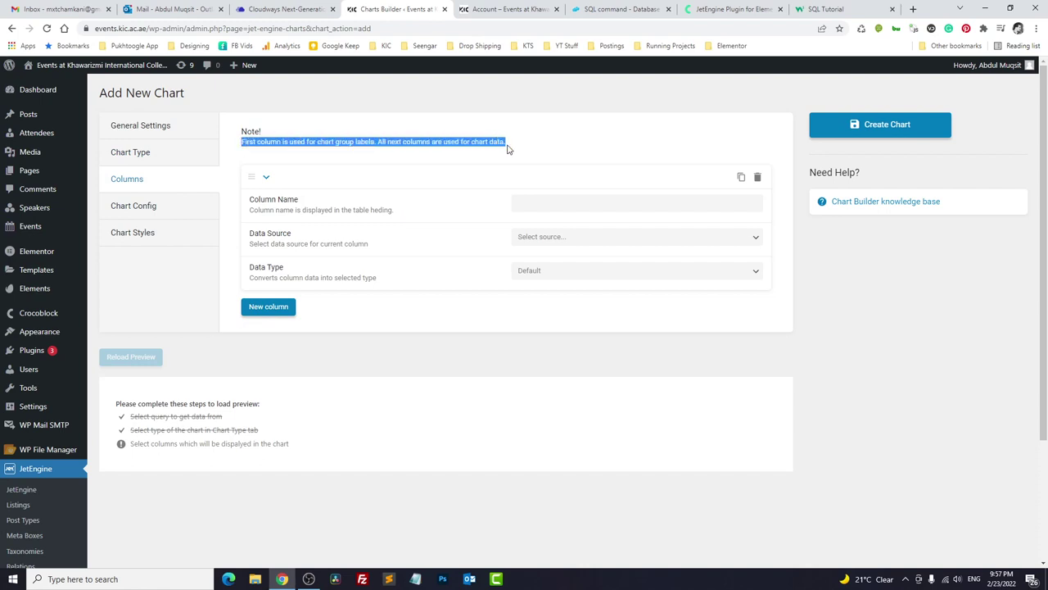
{"action": "left_click", "coordinate": [463, 164]}
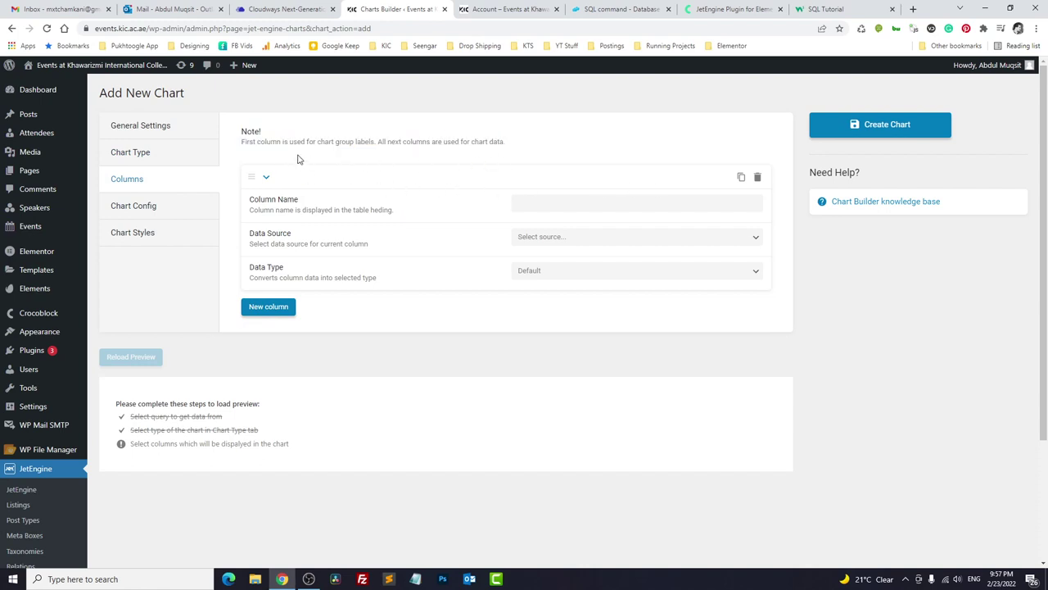
Name the first chart column "Event Title" and source it from the fetched column event.
{"action": "left_click", "coordinate": [575, 204]}
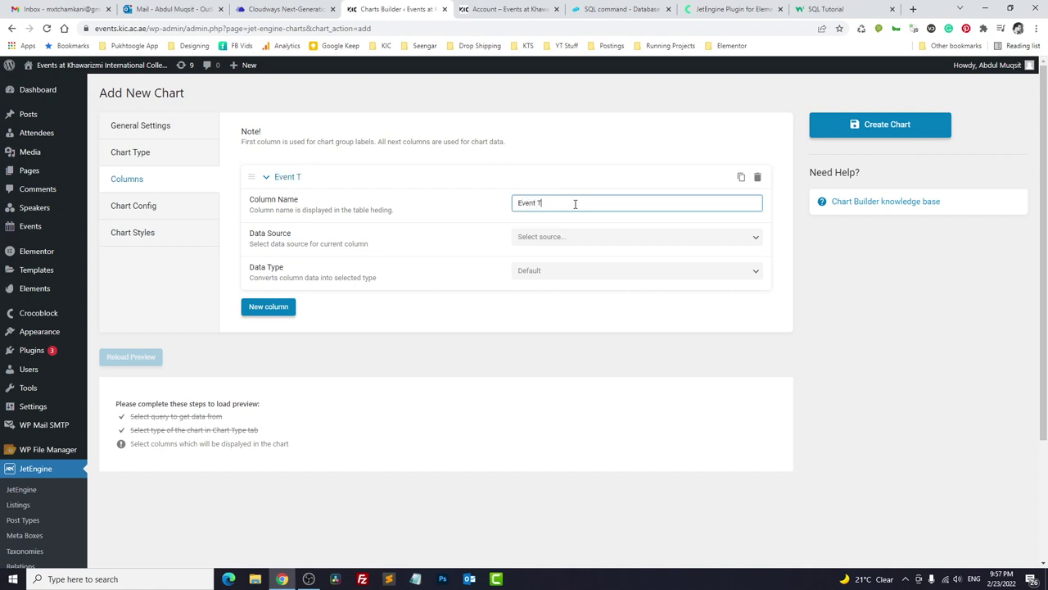
{"action": "left_click", "coordinate": [537, 237]}
{"action": "left_click", "coordinate": [533, 239]}
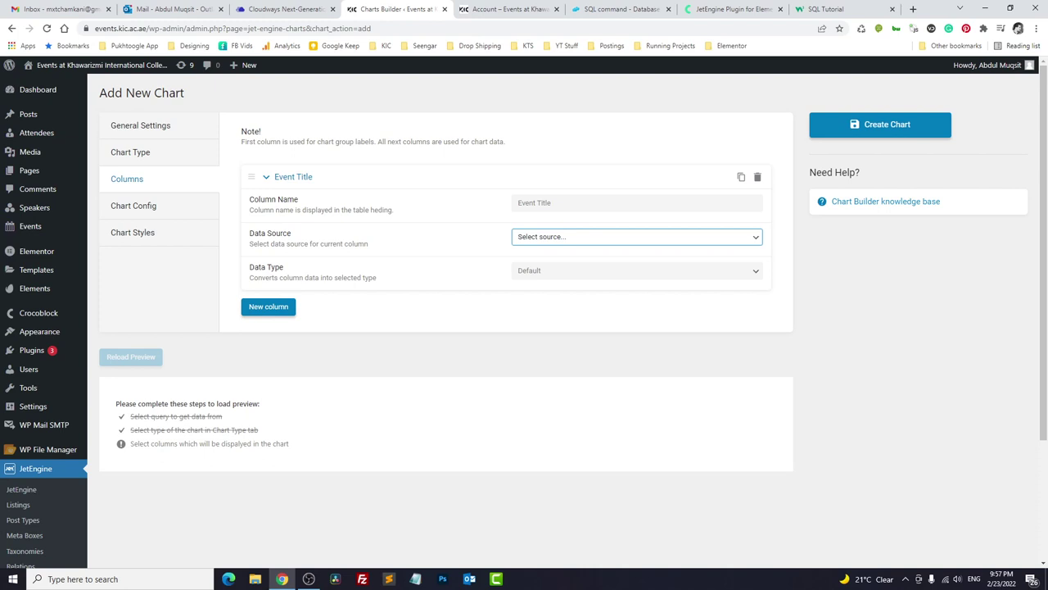
{"action": "key", "text": "alt+Tab"}
{"action": "left_click", "coordinate": [631, 242]}
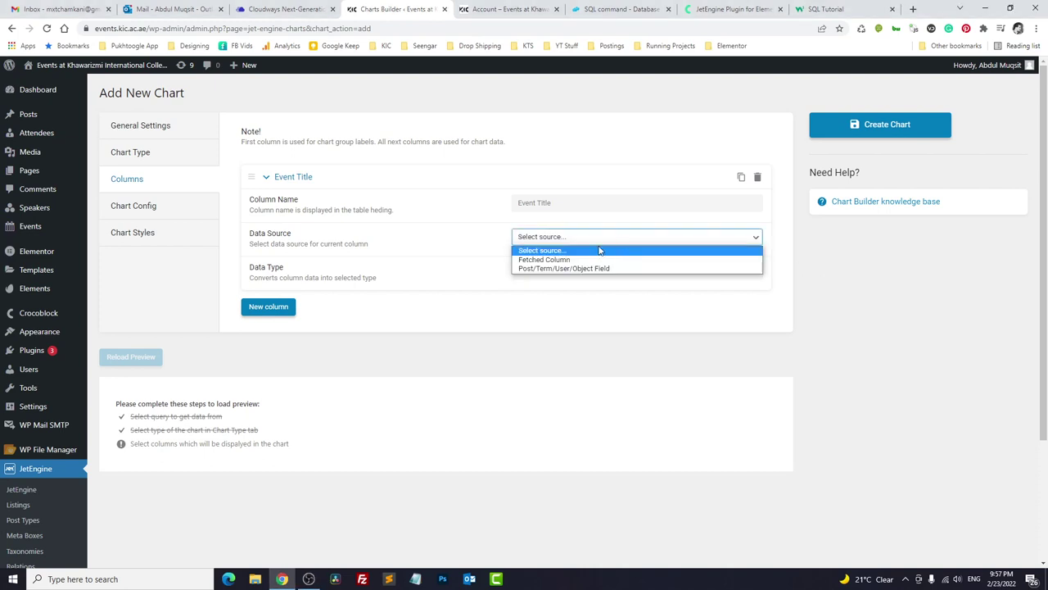
{"action": "left_click", "coordinate": [578, 267]}
{"action": "left_click", "coordinate": [554, 272]}
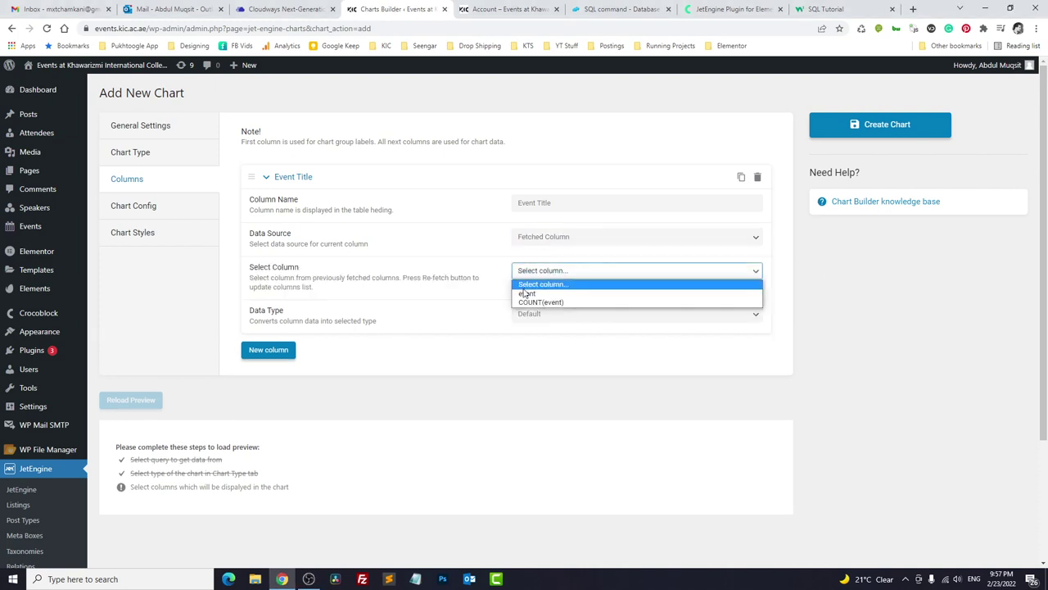
{"action": "left_click", "coordinate": [529, 294]}
Add a second chart column named "Attendees" and source it from the fetched column COUNT(event).
{"action": "left_click", "coordinate": [268, 349]}
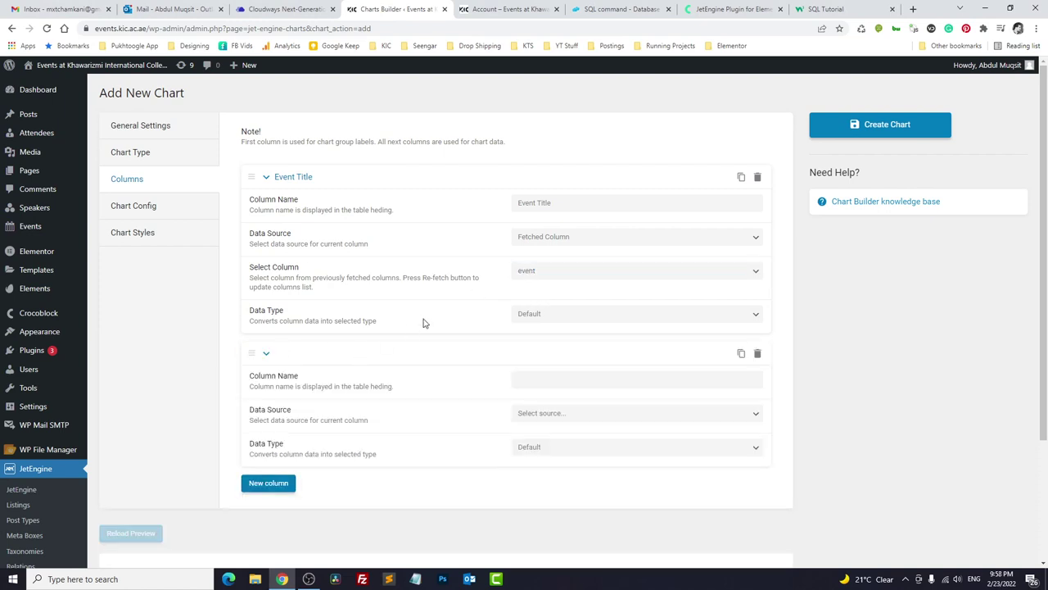
{"action": "scroll", "coordinate": [423, 323], "scroll_direction": "down", "scroll_amount": 2}
{"action": "left_click", "coordinate": [539, 220]}
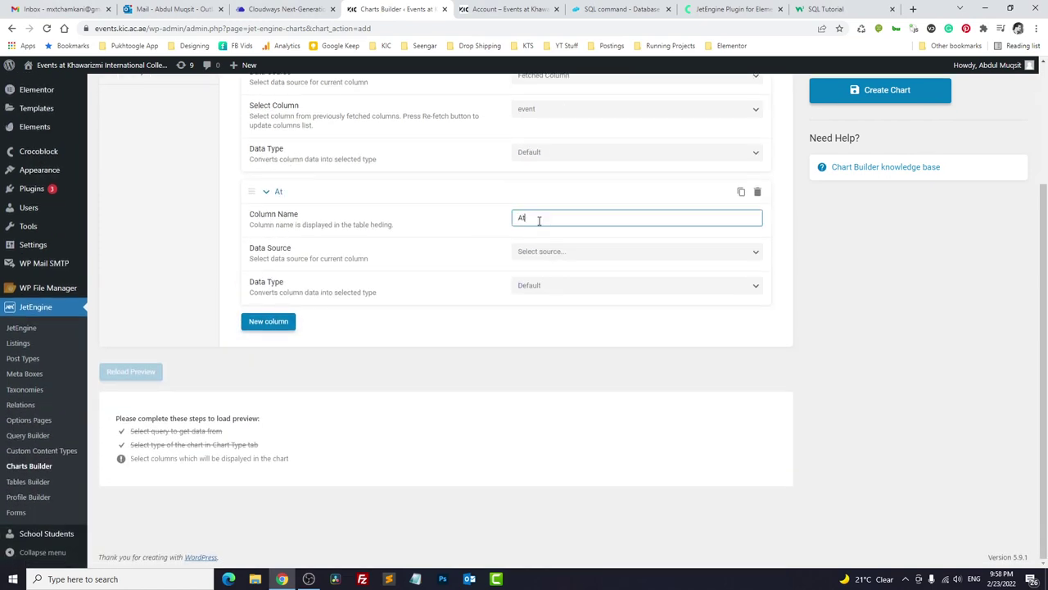
{"action": "type", "text": "Attendees"}
{"action": "left_click", "coordinate": [541, 251]}
{"action": "left_click", "coordinate": [540, 273]}
{"action": "left_click", "coordinate": [540, 286]}
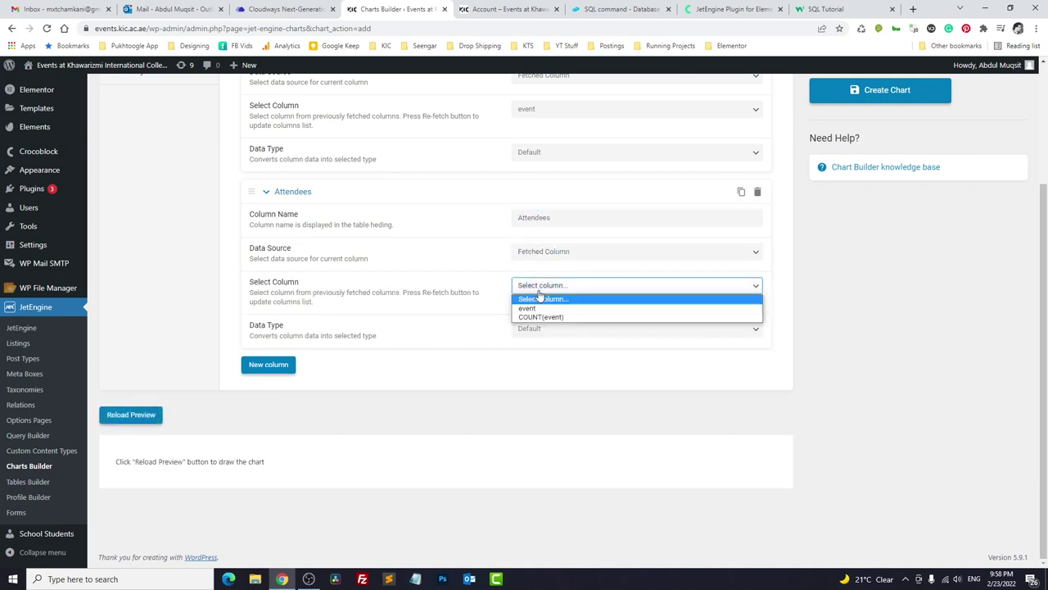
{"action": "left_click", "coordinate": [538, 318]}
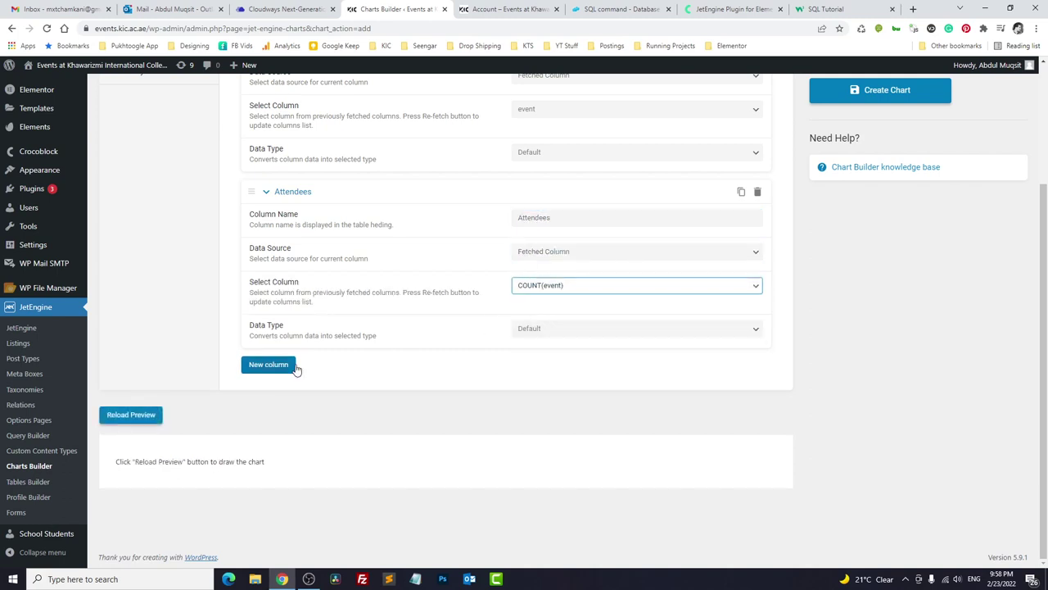
Reload the chart preview and inspect the drawn column chart.
{"action": "left_click", "coordinate": [147, 417]}
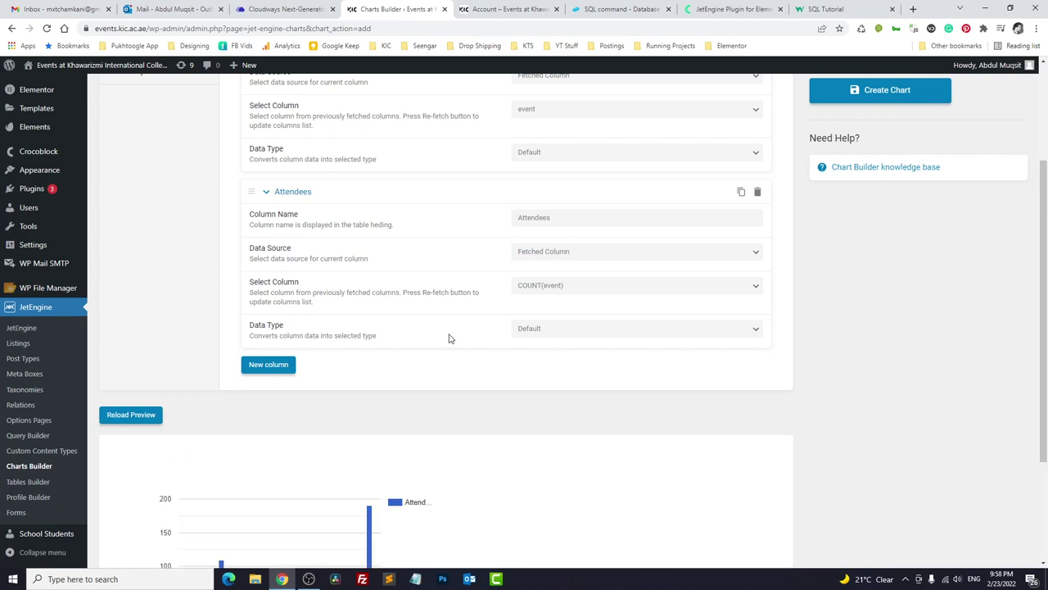
{"action": "scroll", "coordinate": [450, 336], "scroll_direction": "down", "scroll_amount": 2}
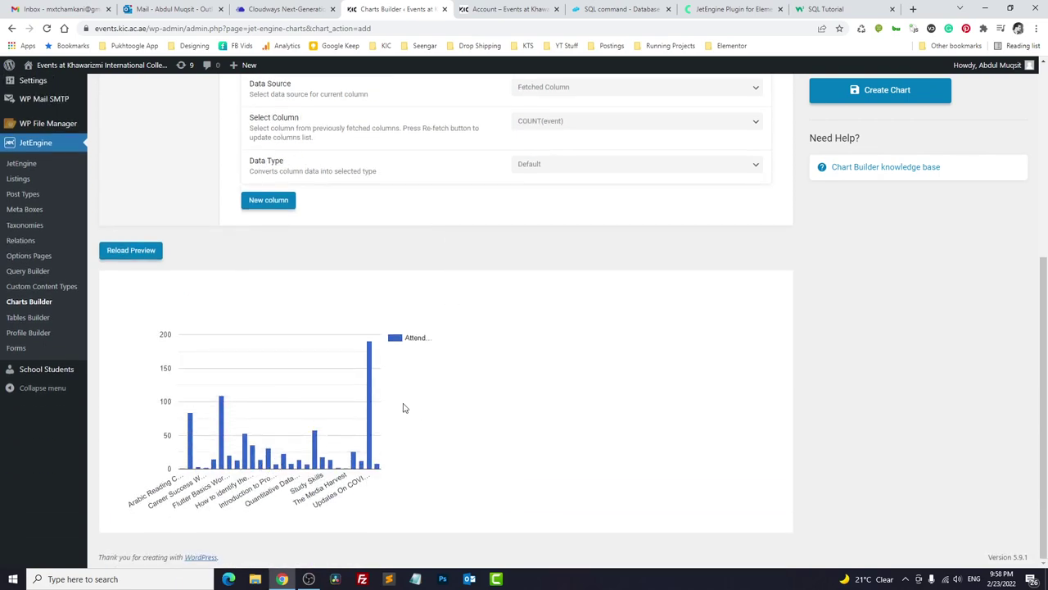
{"action": "scroll", "coordinate": [403, 407], "scroll_direction": "up", "scroll_amount": 4}
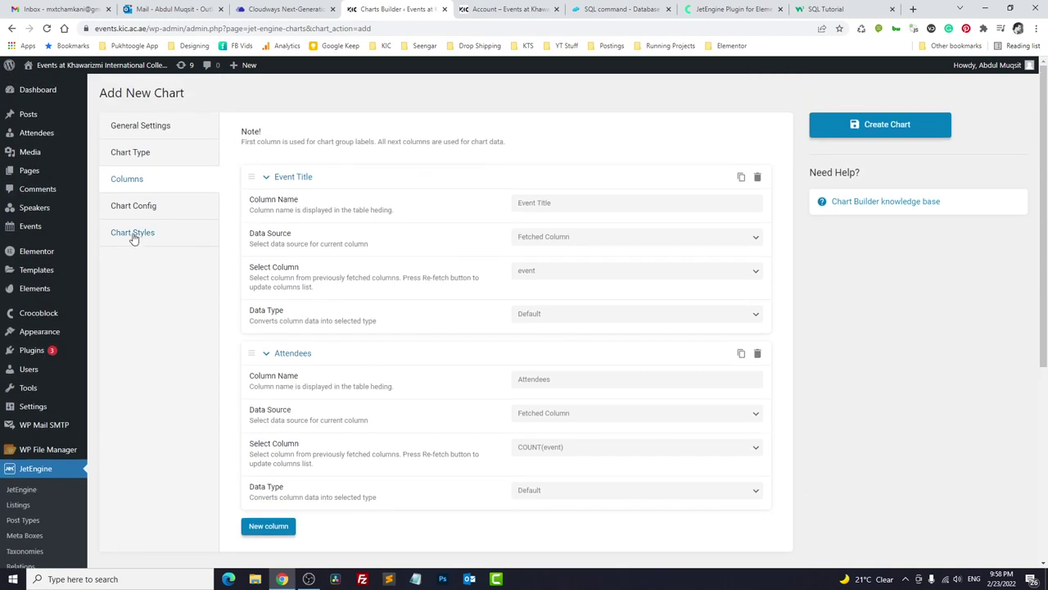
Set the legend position to "To the right of the chart" in the chart configuration.
{"action": "left_click", "coordinate": [180, 213]}
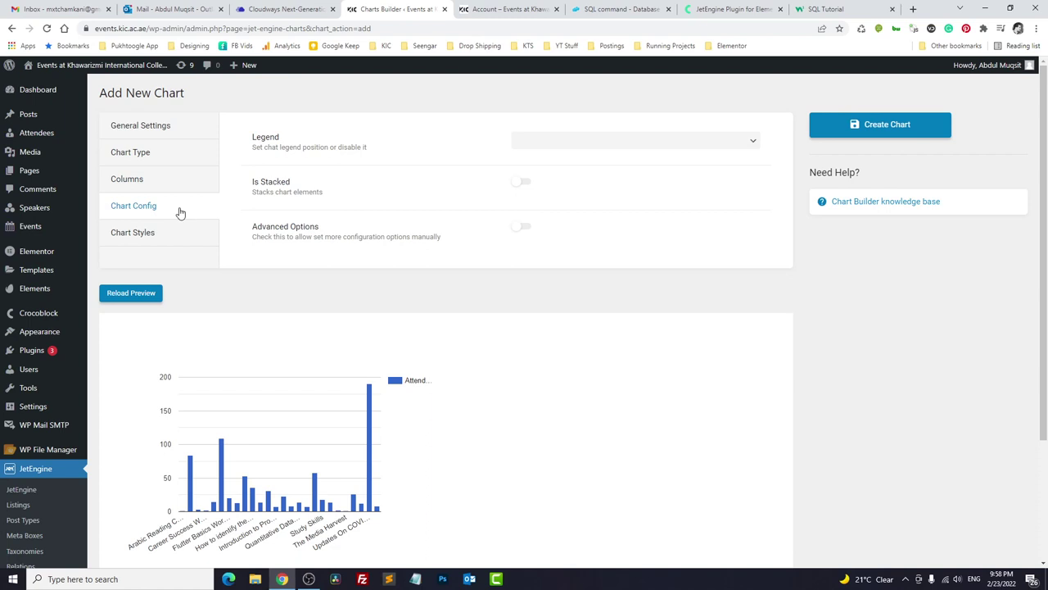
{"action": "left_click", "coordinate": [550, 143]}
{"action": "left_click", "coordinate": [556, 152]}
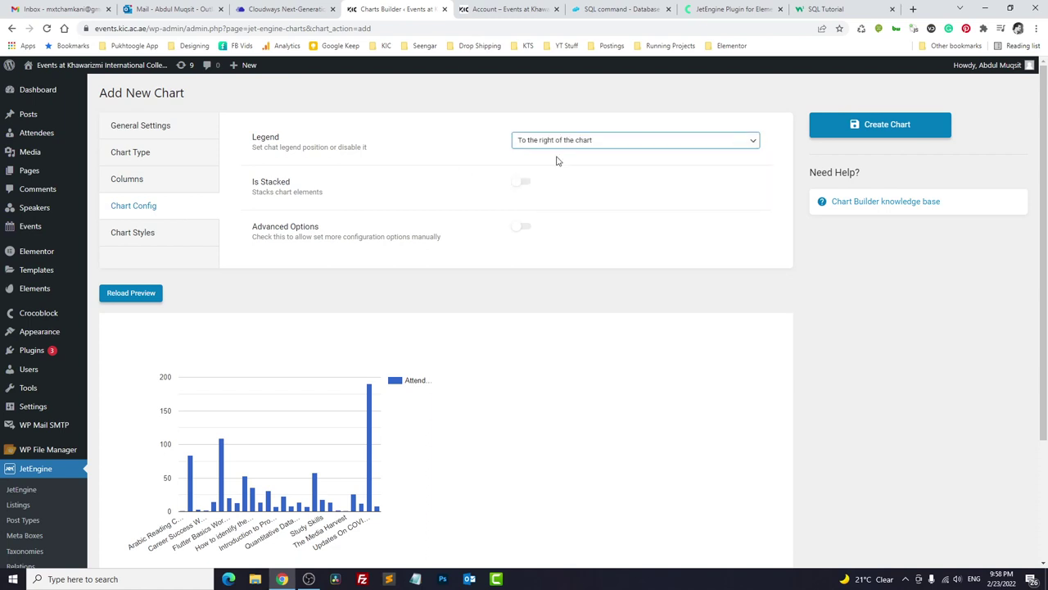
Reload the chart preview, set the legend position to "Below the chart" and reload the preview again.
{"action": "left_click", "coordinate": [133, 297]}
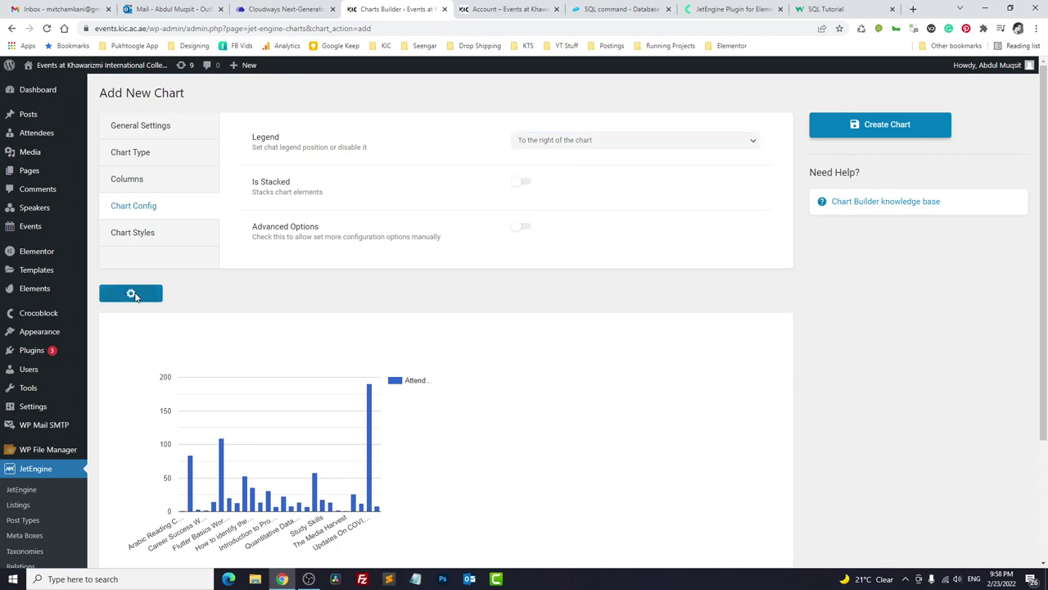
{"action": "left_click", "coordinate": [559, 146]}
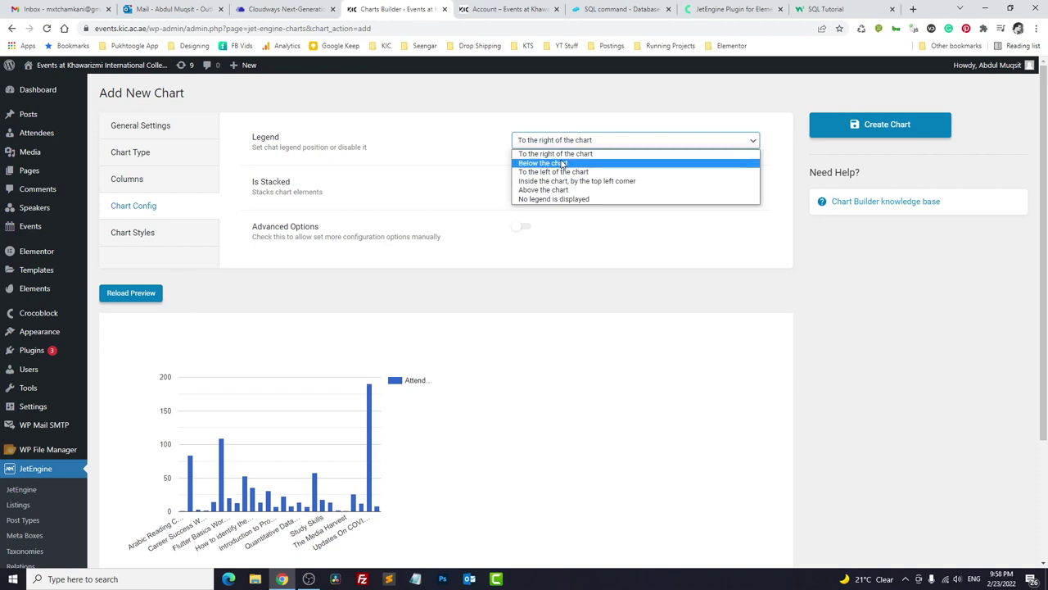
{"action": "left_click", "coordinate": [561, 161]}
{"action": "left_click", "coordinate": [148, 291]}
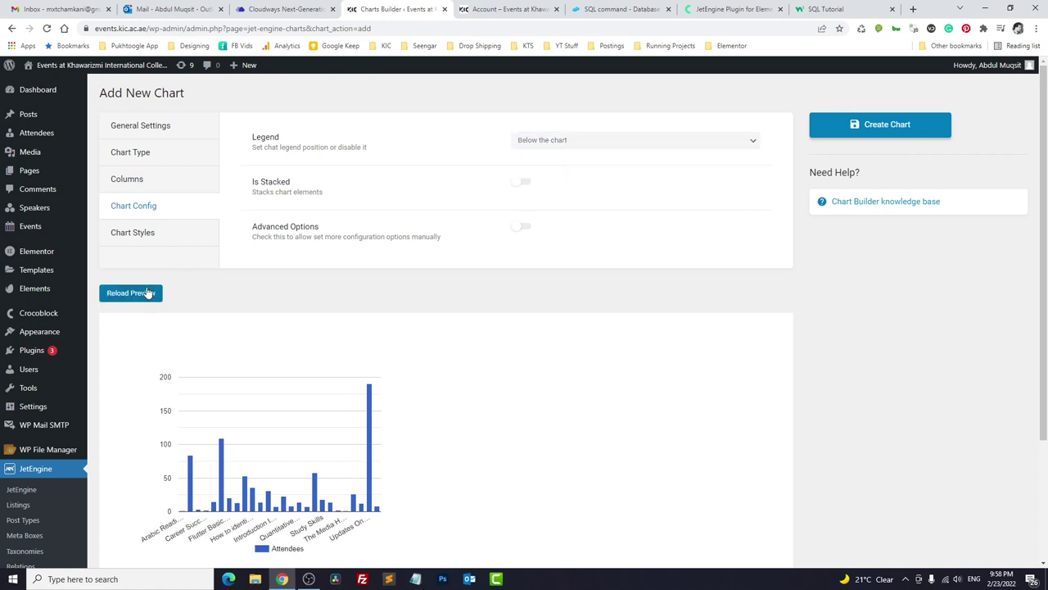
Enable Advanced Options in the chart configuration, consult the allowed options list in the Google Charts documentation and return to the chart builder.
{"action": "left_click", "coordinate": [521, 227]}
{"action": "left_click", "coordinate": [539, 326]}
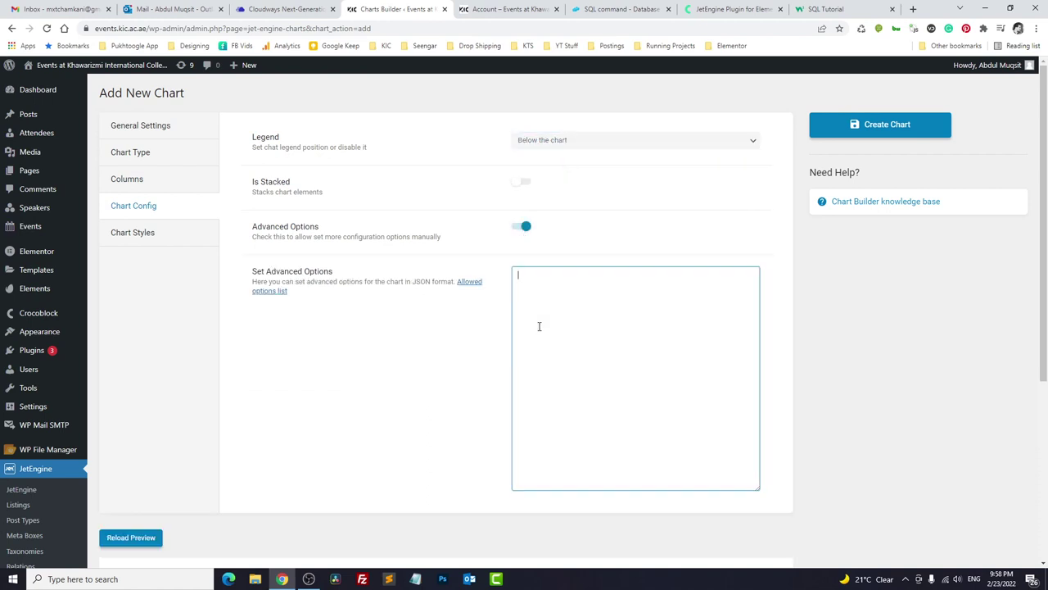
{"action": "right_click", "coordinate": [480, 293]}
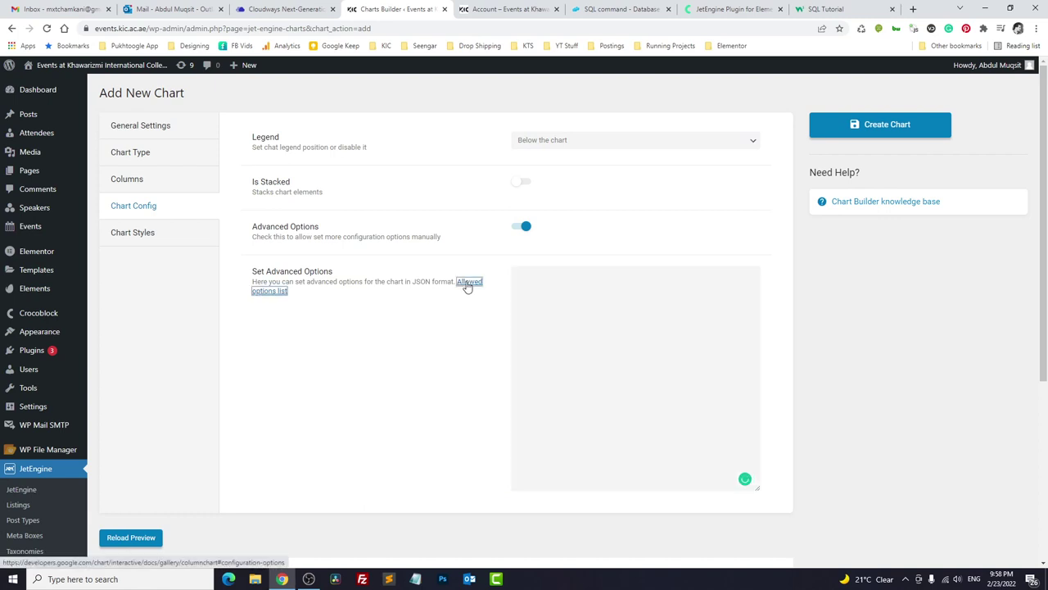
{"action": "left_click", "coordinate": [483, 293]}
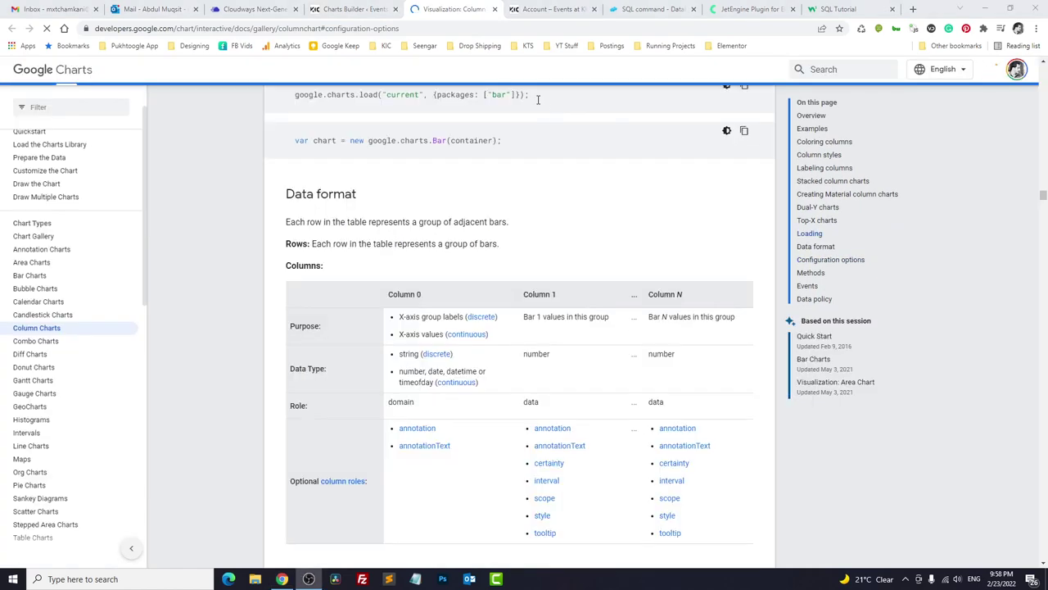
{"action": "key", "text": "ctrl+shift+Tab"}
Set the chart canvas width to 1400 pixels, reload the preview and inspect individual bars.
{"action": "left_click", "coordinate": [150, 243]}
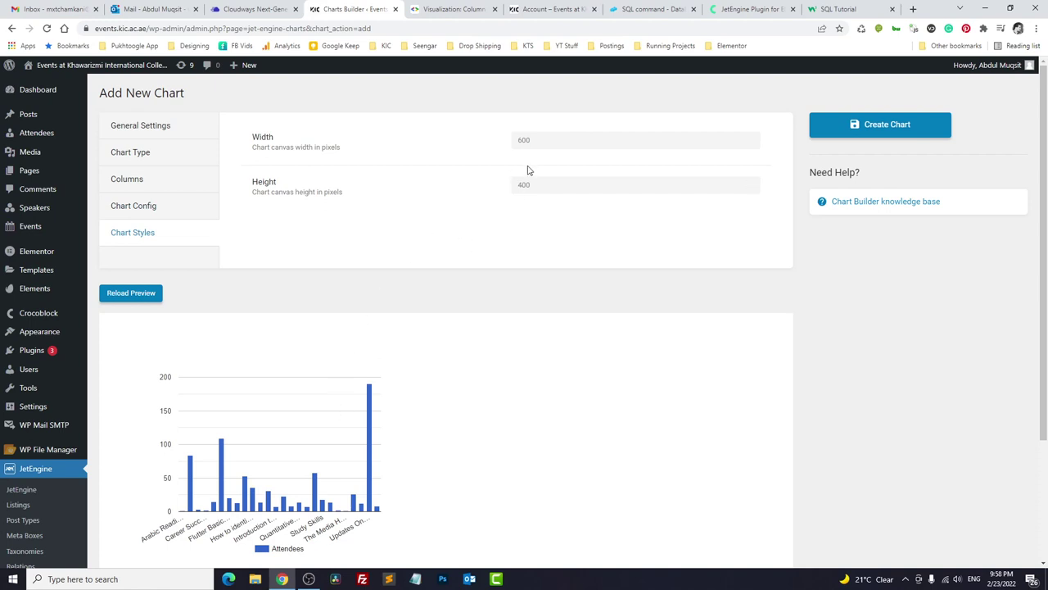
{"action": "left_click_drag", "start_coordinate": [541, 140], "coordinate": [504, 145]}
{"action": "type", "text": "1400"}
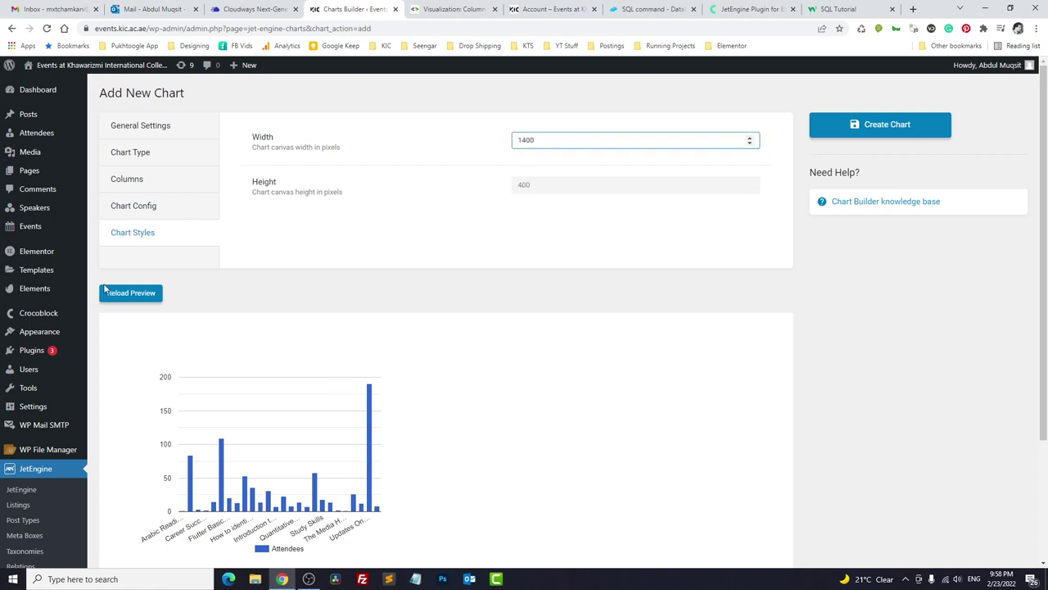
{"action": "left_click", "coordinate": [106, 291]}
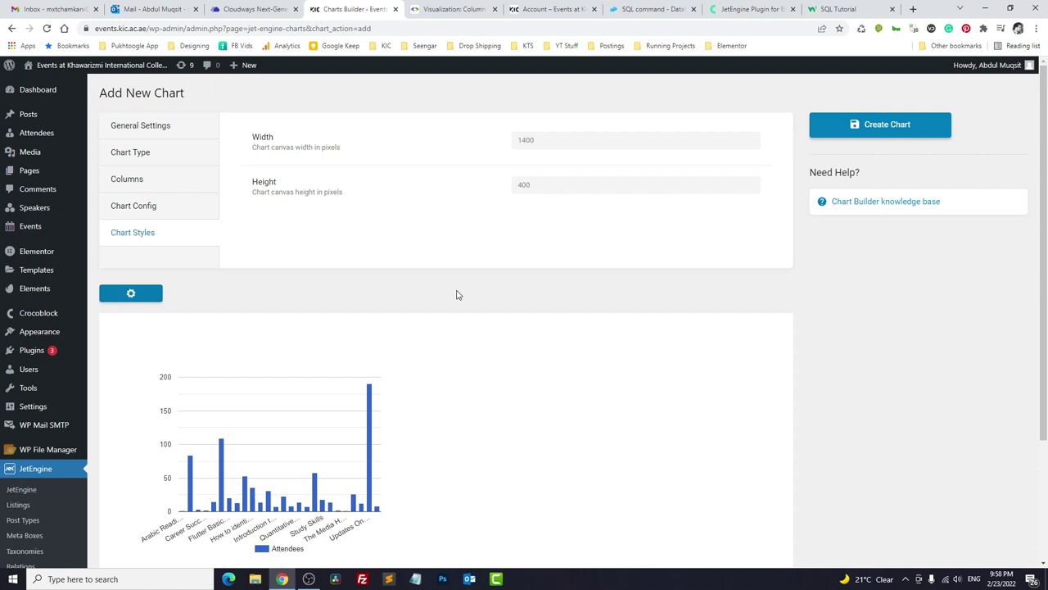
{"action": "scroll", "coordinate": [457, 295], "scroll_direction": "down", "scroll_amount": 3}
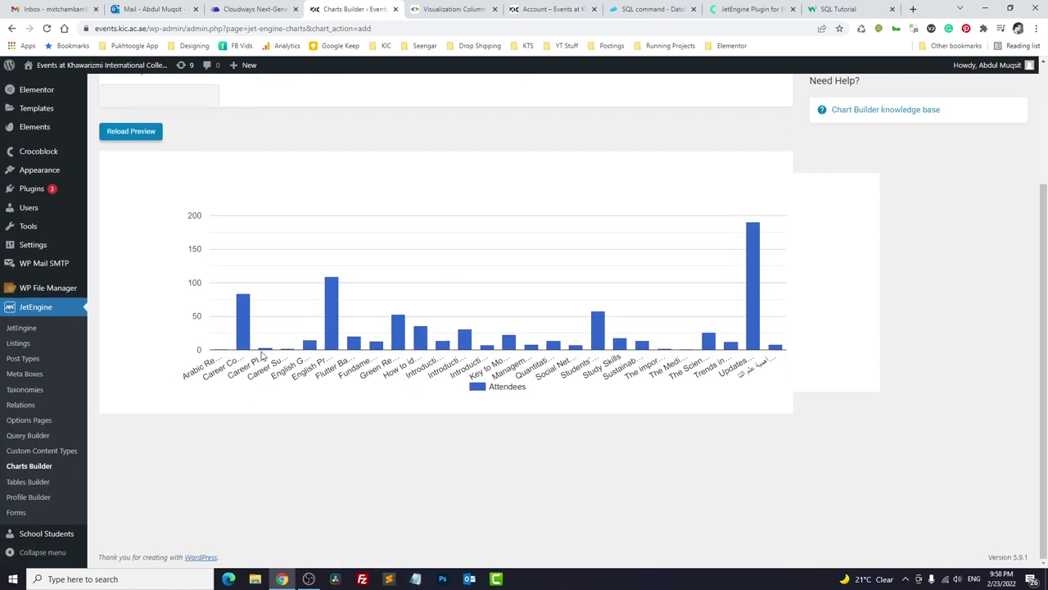
{"action": "mouse_move", "coordinate": [242, 338]}
{"action": "mouse_move", "coordinate": [326, 345]}
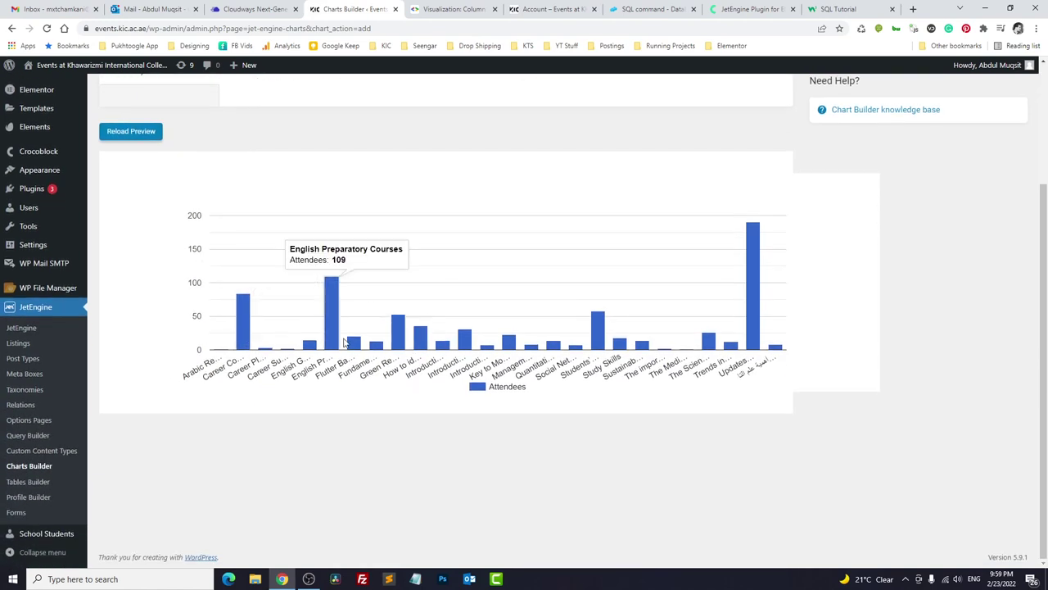
{"action": "mouse_move", "coordinate": [615, 346]}
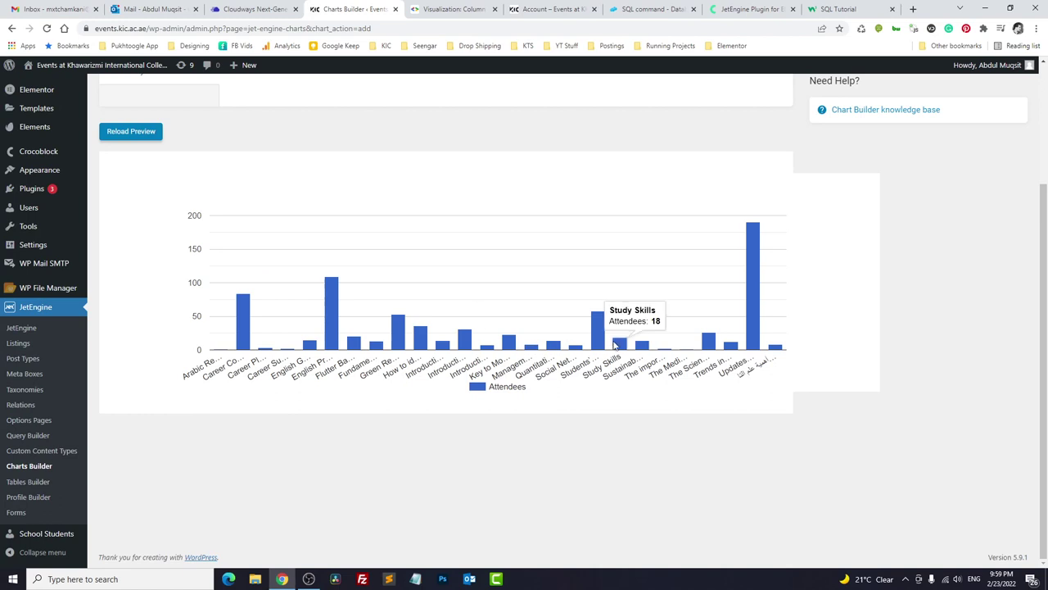
Set the chart canvas width to 1000 pixels, reload the preview and create the chart.
{"action": "scroll", "coordinate": [524, 164], "scroll_direction": "up", "scroll_amount": 2}
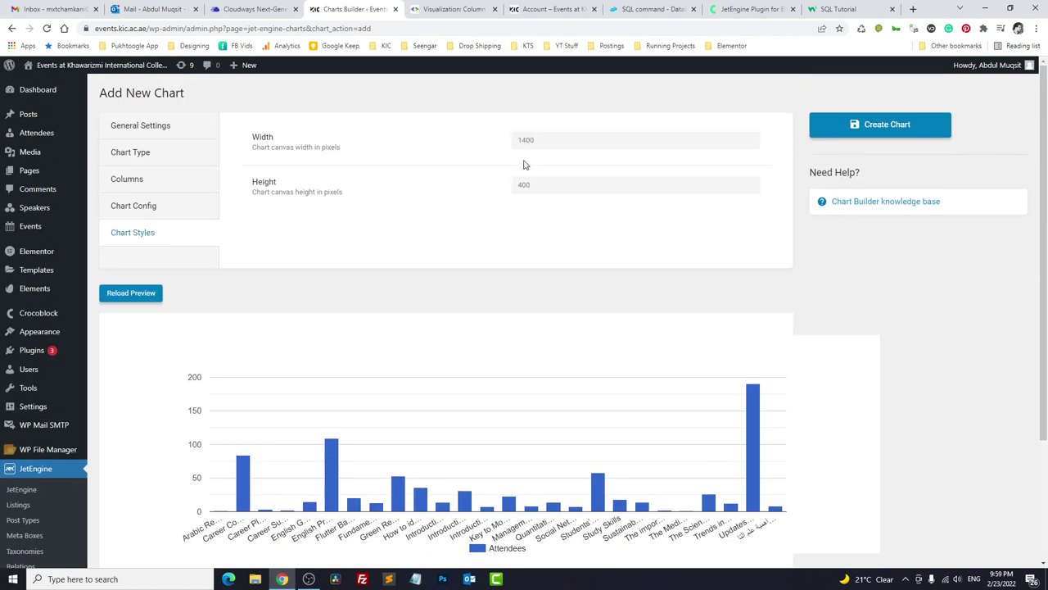
{"action": "left_click_drag", "start_coordinate": [535, 140], "coordinate": [494, 140]}
{"action": "type", "text": "1"}
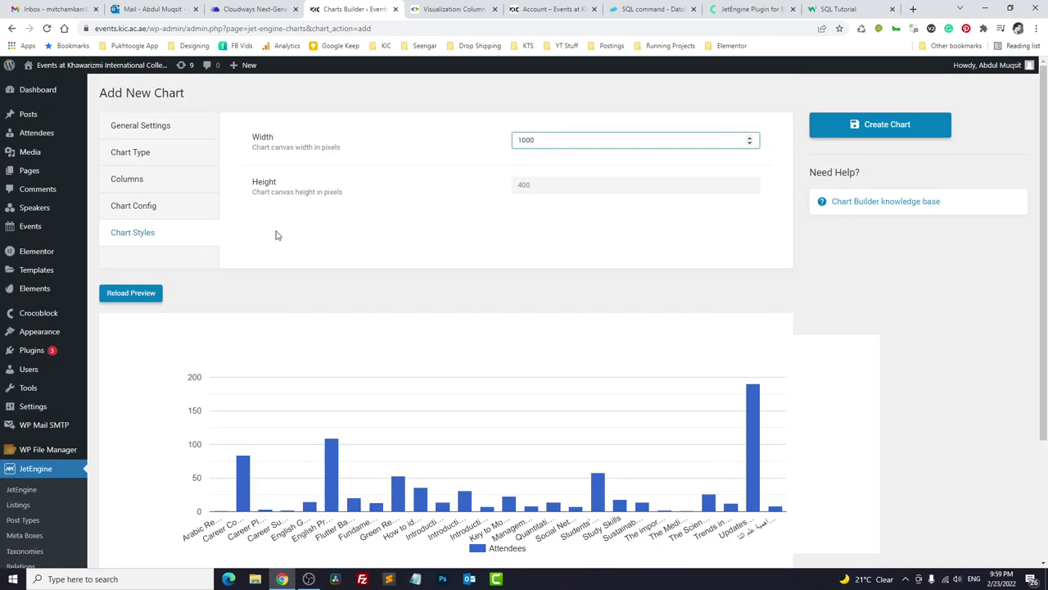
{"action": "left_click", "coordinate": [102, 292]}
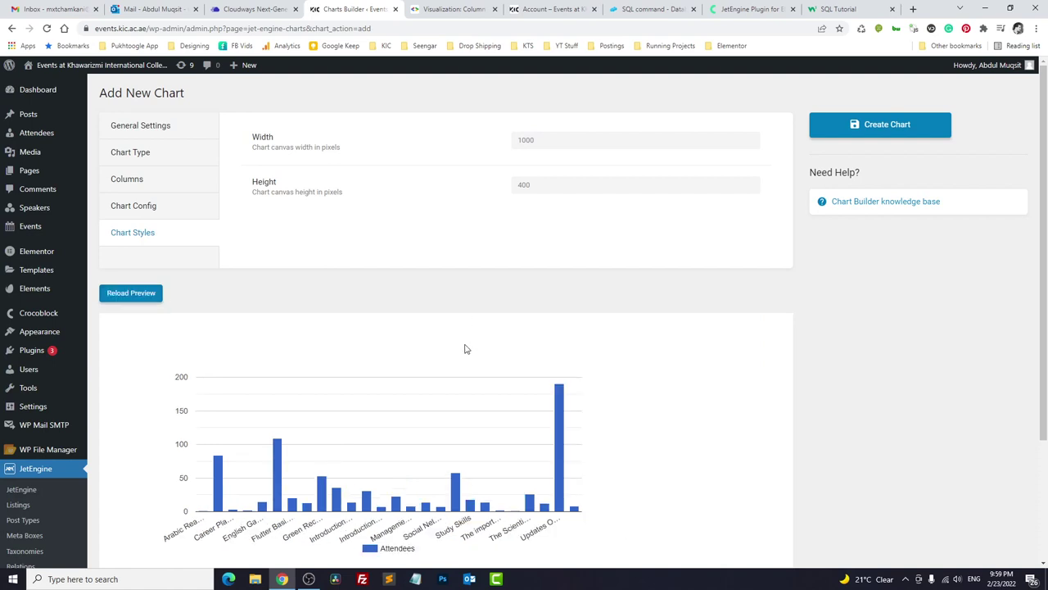
{"action": "left_click", "coordinate": [896, 123]}
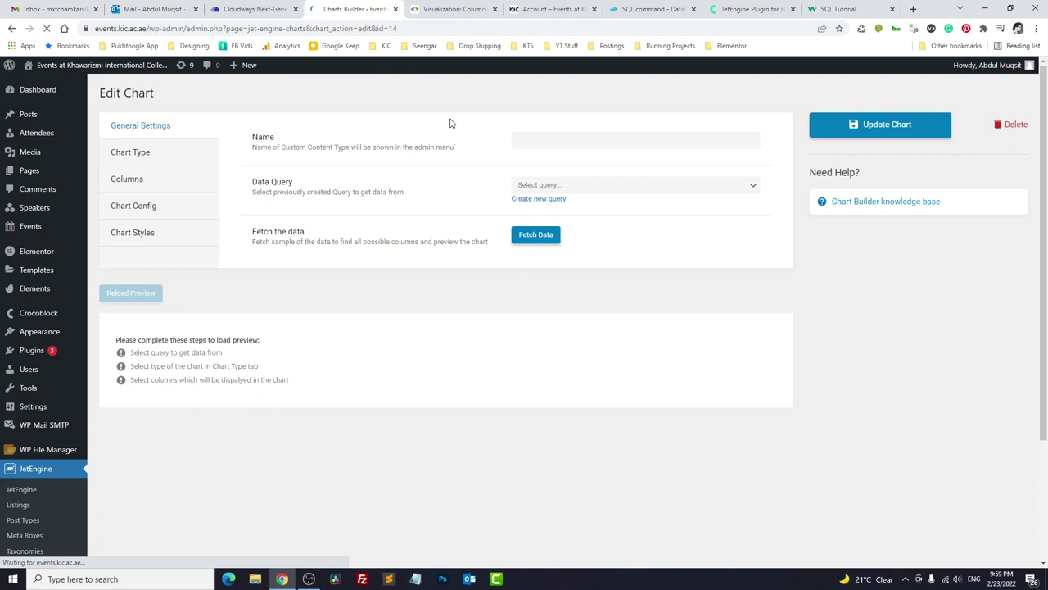
Look at the account dashboard page on the site and open the saved Elementor templates list in WordPress.
{"action": "left_click", "coordinate": [546, 8]}
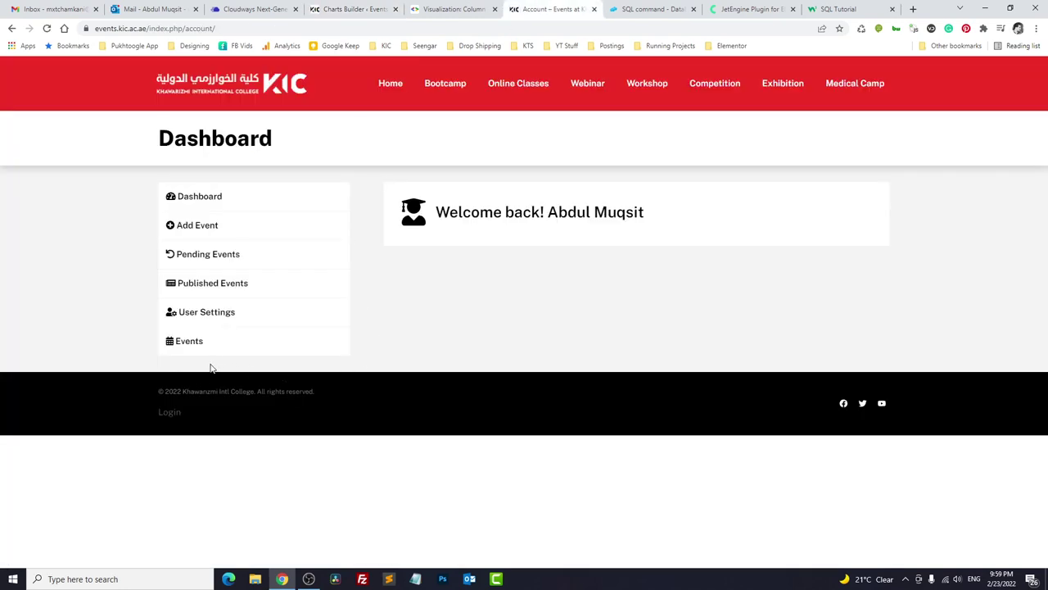
{"action": "left_click", "coordinate": [350, 9]}
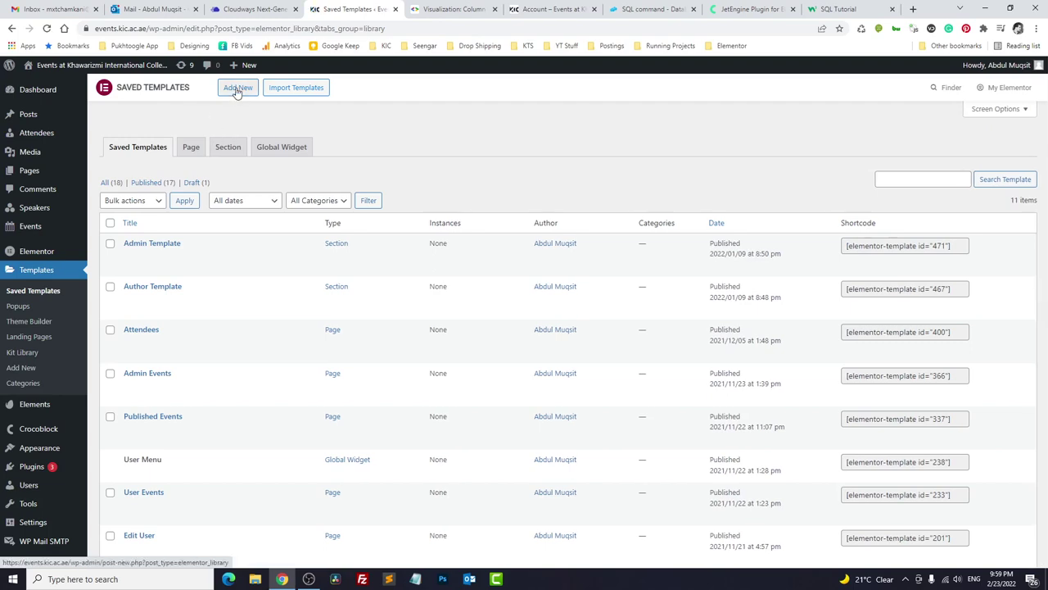
{"action": "left_click", "coordinate": [237, 89]}
{"action": "left_click", "coordinate": [586, 308]}
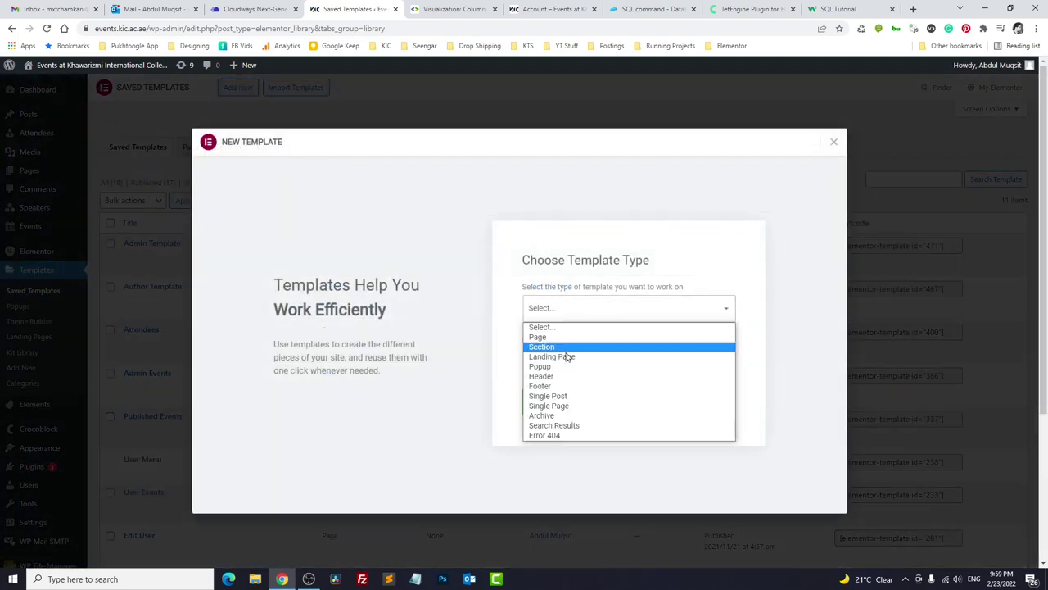
{"action": "left_click", "coordinate": [551, 337]}
{"action": "left_click", "coordinate": [560, 354]}
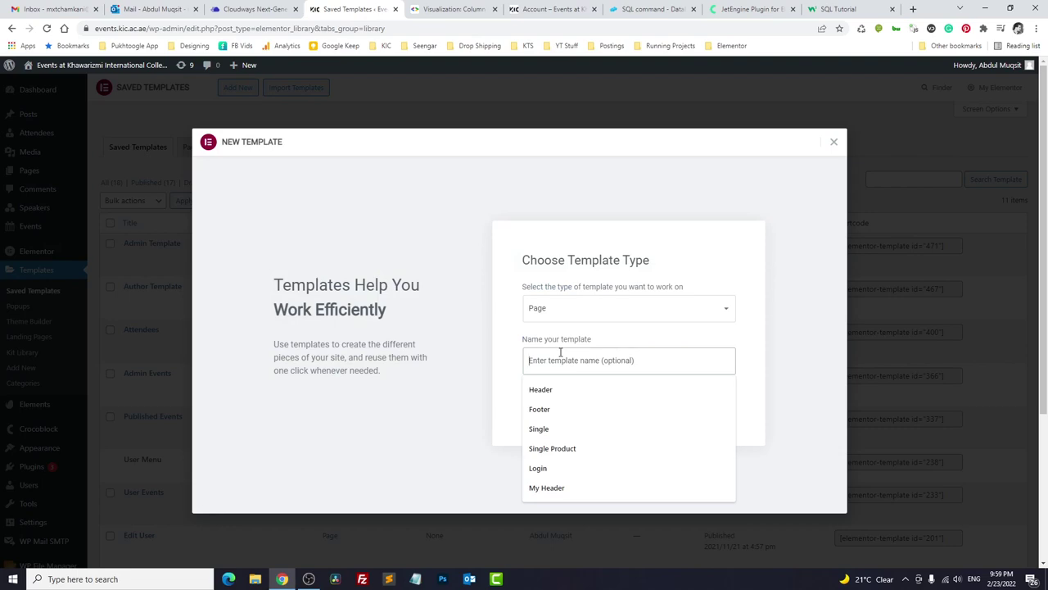
{"action": "left_click", "coordinate": [833, 141]}
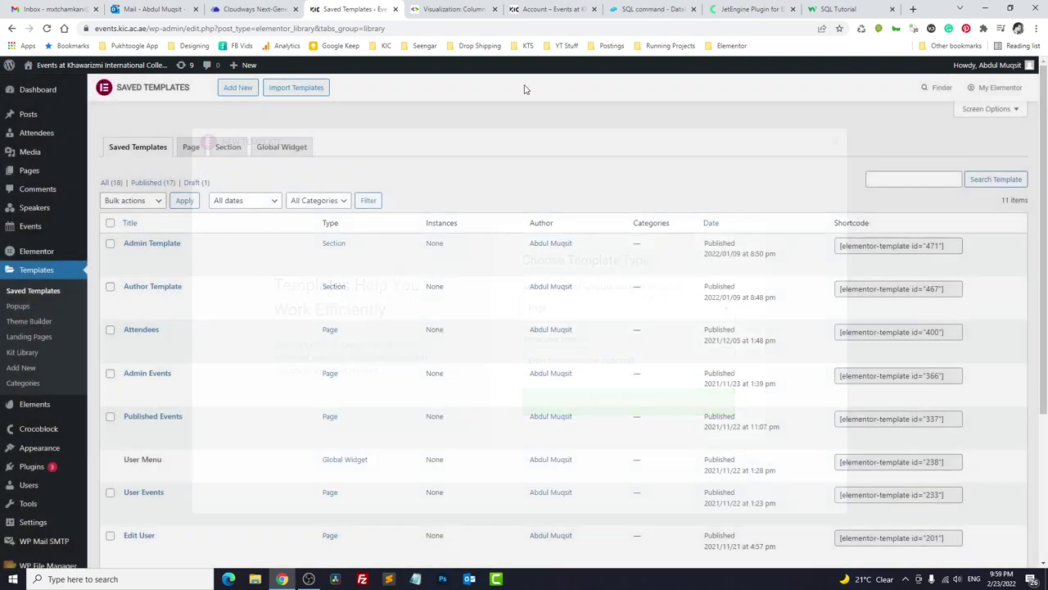
Open the User Post template, which holds the account dashboard page, for editing in Elementor.
{"action": "left_click", "coordinate": [548, 9]}
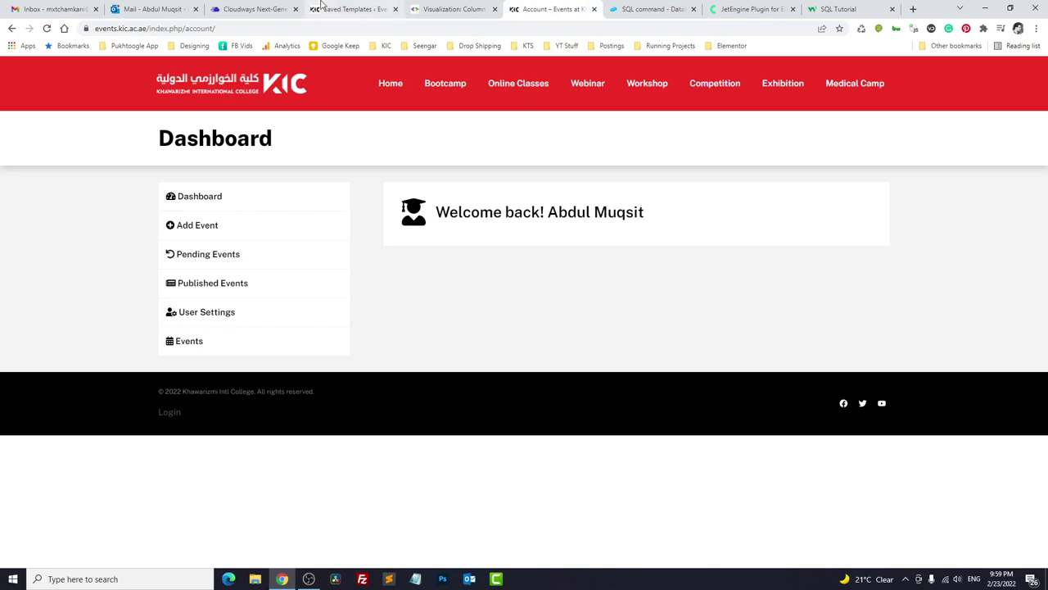
{"action": "left_click", "coordinate": [352, 9]}
{"action": "scroll", "coordinate": [217, 385], "scroll_direction": "down", "scroll_amount": 5}
{"action": "mouse_move", "coordinate": [139, 422]}
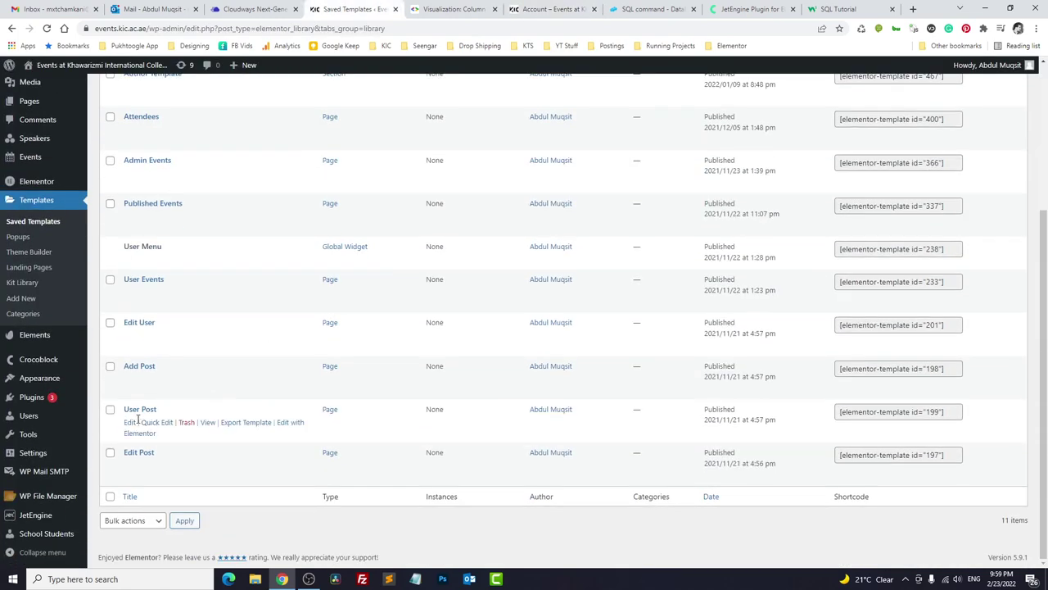
{"action": "middle_click", "coordinate": [136, 434]}
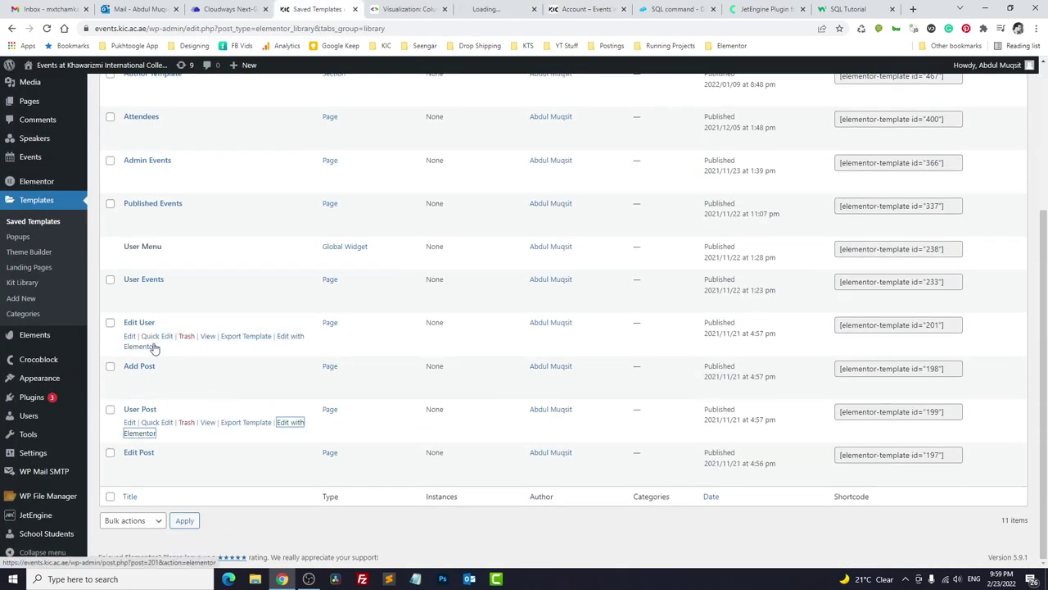
{"action": "middle_click", "coordinate": [148, 347]}
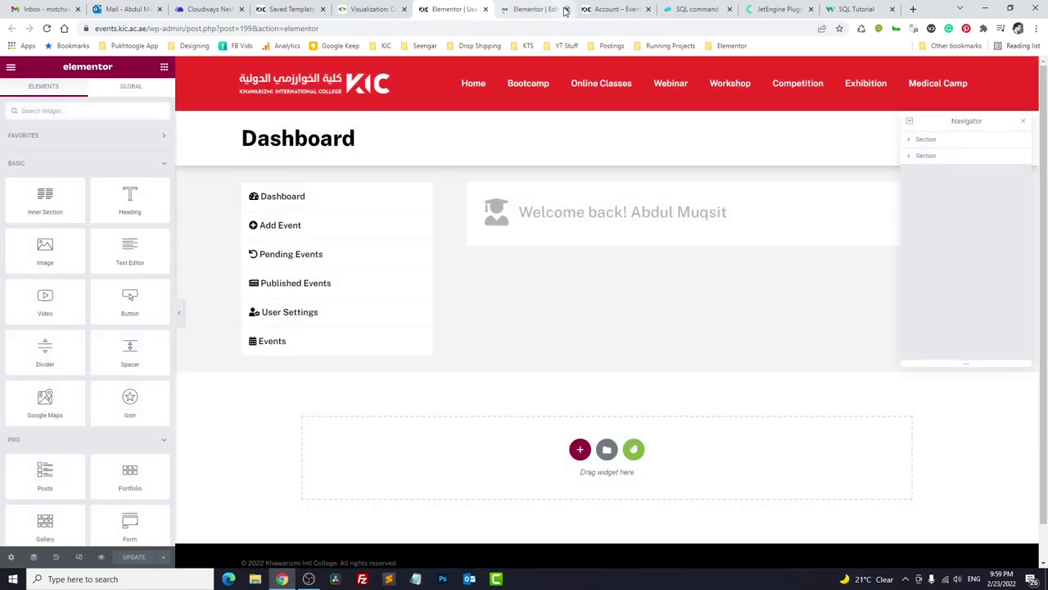
{"action": "left_click", "coordinate": [566, 9]}
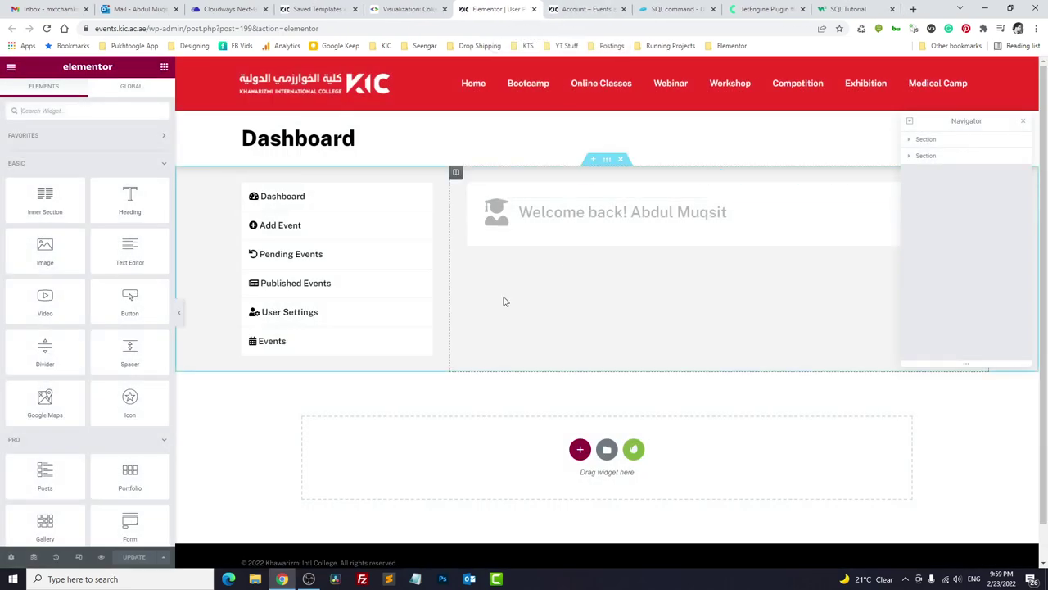
Add a Dynamic Chart widget below the welcome heading and choose the chart "Attendees for Events" for it.
{"action": "left_click", "coordinate": [90, 108]}
{"action": "type", "text": "chart"}
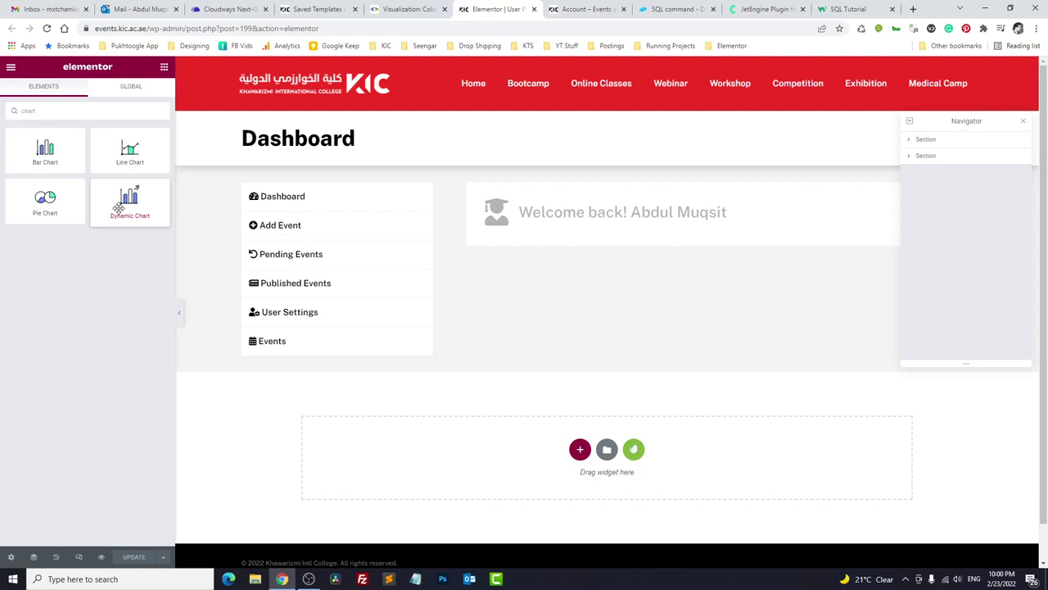
{"action": "left_click_drag", "start_coordinate": [111, 201], "coordinate": [546, 227]}
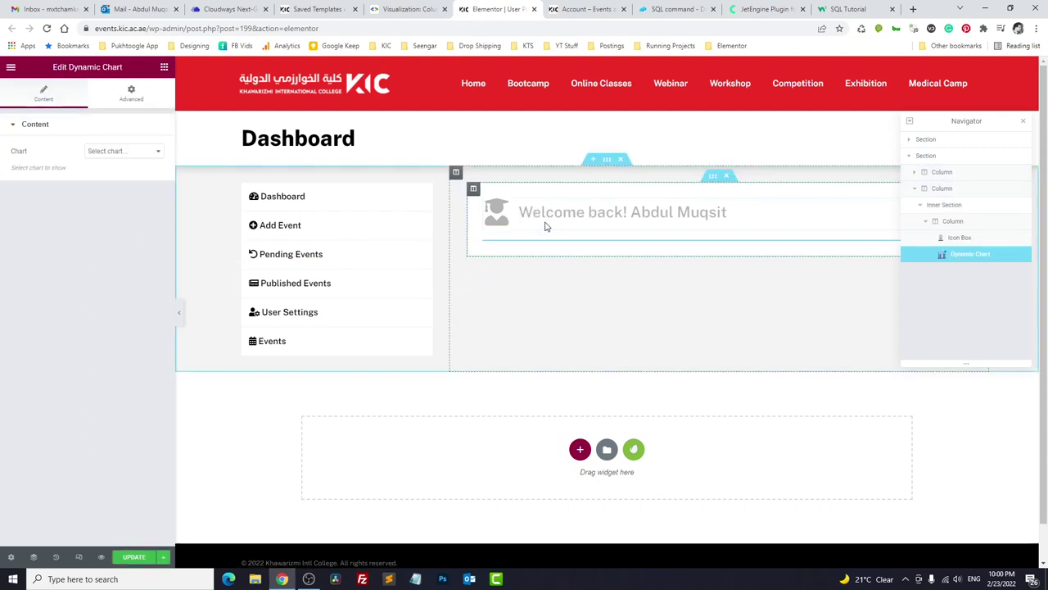
{"action": "left_click", "coordinate": [105, 154]}
{"action": "left_click", "coordinate": [107, 163]}
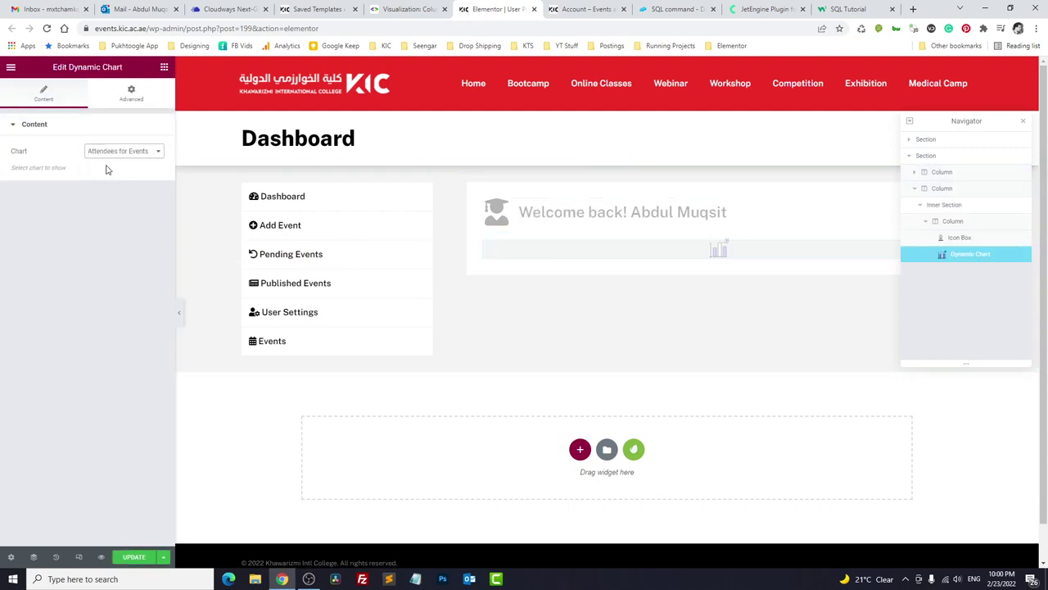
Update the template and reload the account dashboard page to view the chart there.
{"action": "left_click", "coordinate": [132, 557]}
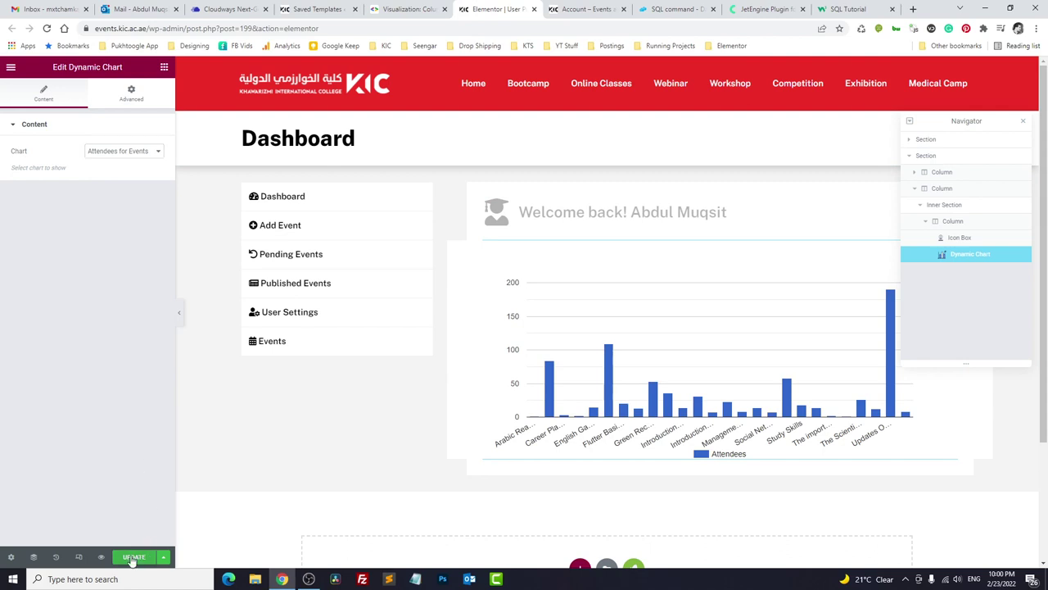
{"action": "left_click", "coordinate": [548, 8]}
{"action": "left_click", "coordinate": [46, 27]}
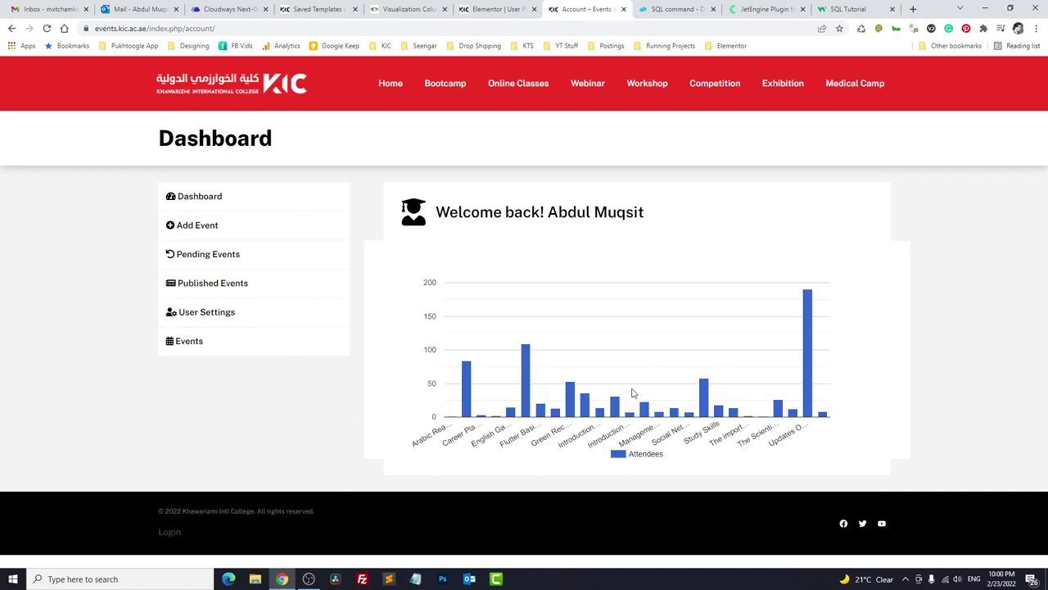
Set the canvas width of the "Attendees for Events" chart to 800 pixels in JetEngine and update the chart.
{"action": "left_click", "coordinate": [348, 9]}
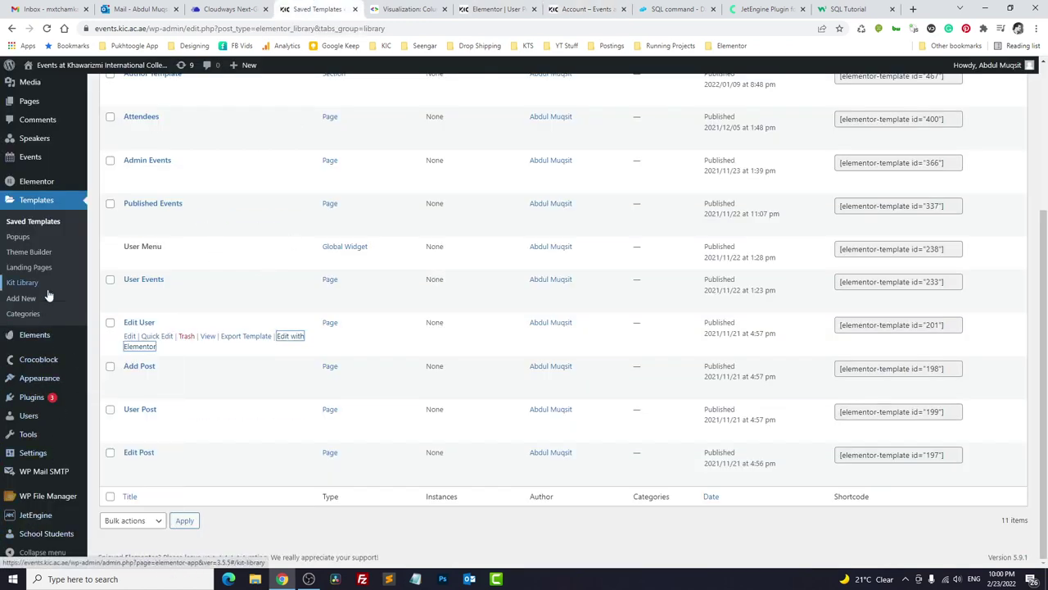
{"action": "mouse_move", "coordinate": [37, 514]}
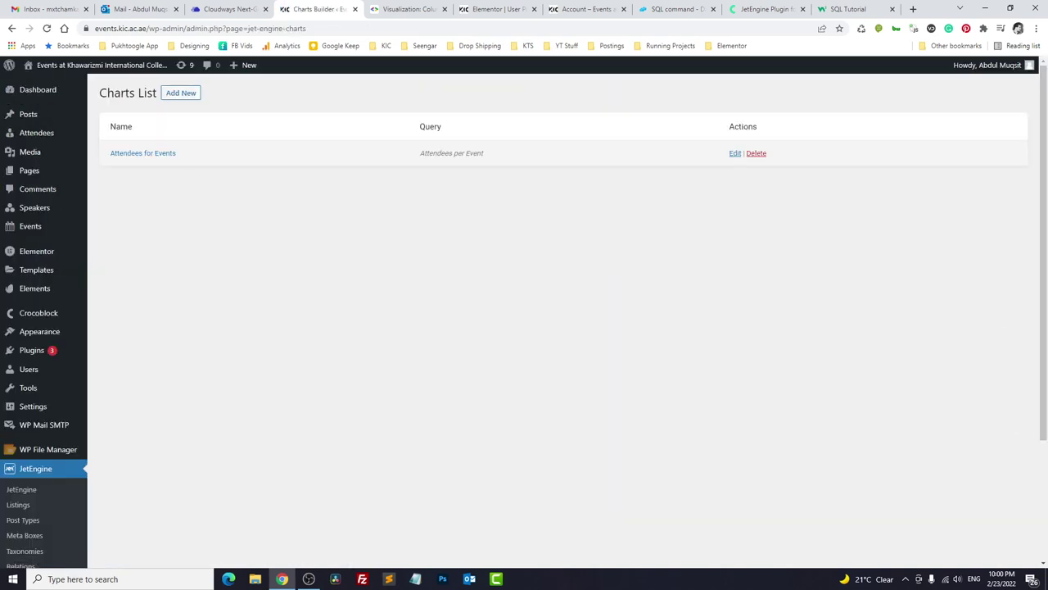
{"action": "left_click", "coordinate": [735, 153]}
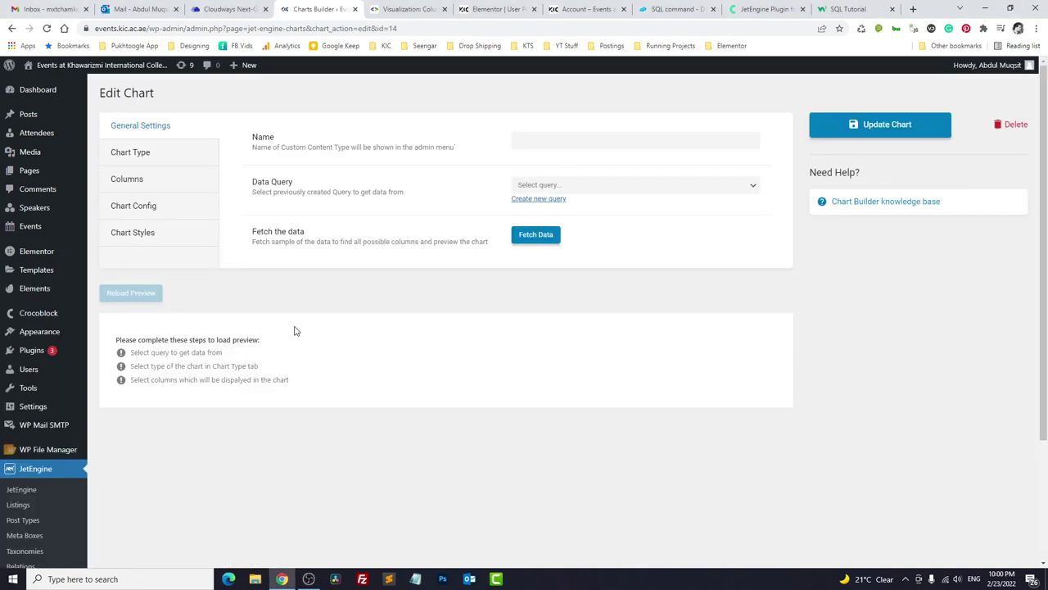
{"action": "left_click", "coordinate": [136, 233]}
{"action": "left_click_drag", "start_coordinate": [542, 140], "coordinate": [490, 141]}
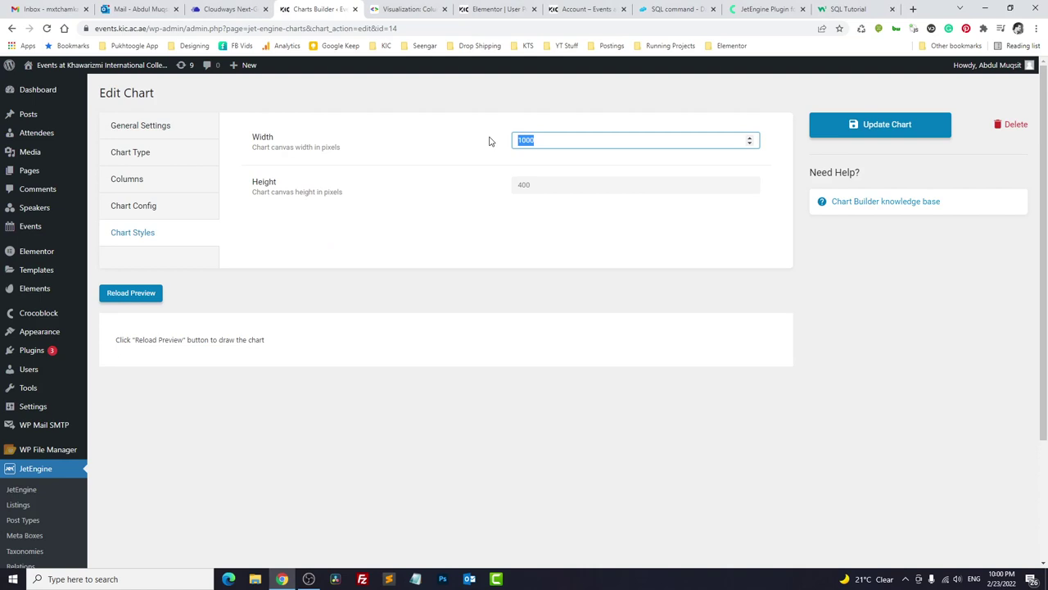
{"action": "type", "text": "800"}
{"action": "left_click", "coordinate": [887, 137]}
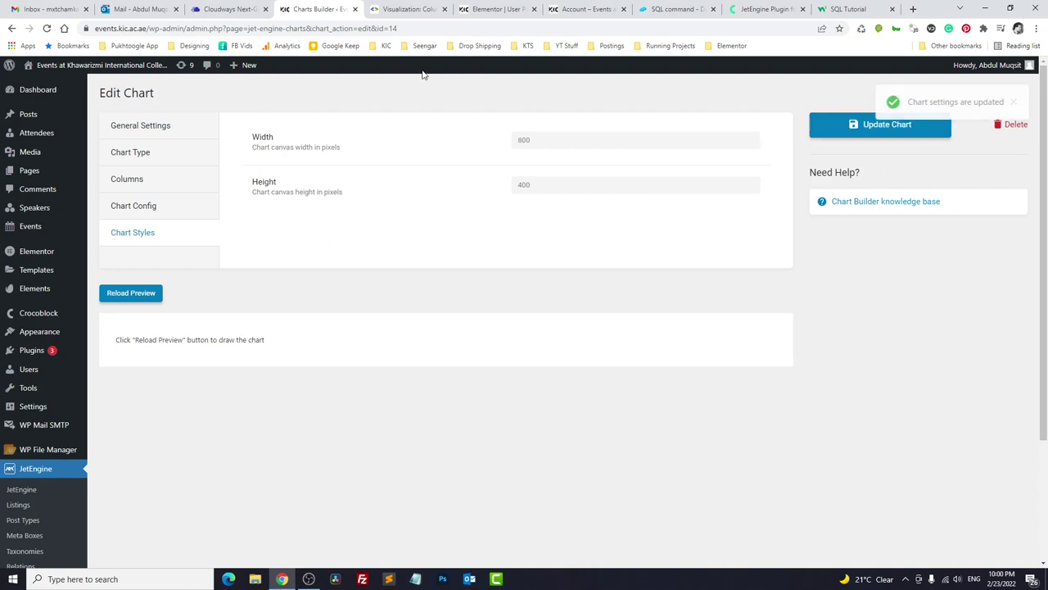
Reload the account dashboard page on the site and check how the resized chart fits its container.
{"action": "left_click", "coordinate": [587, 9]}
{"action": "left_click", "coordinate": [47, 27]}
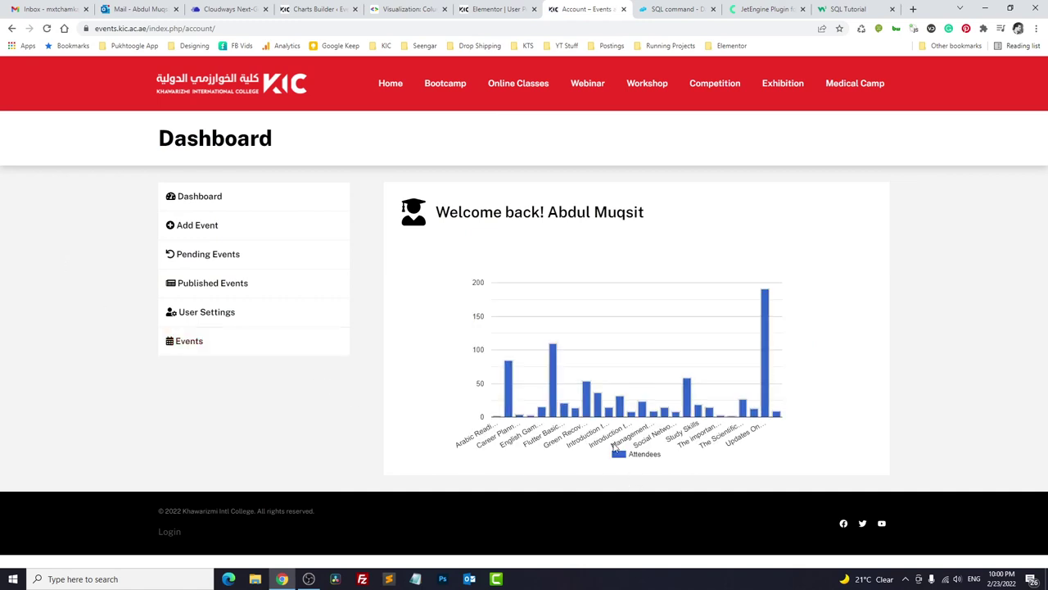
{"action": "mouse_move", "coordinate": [506, 401]}
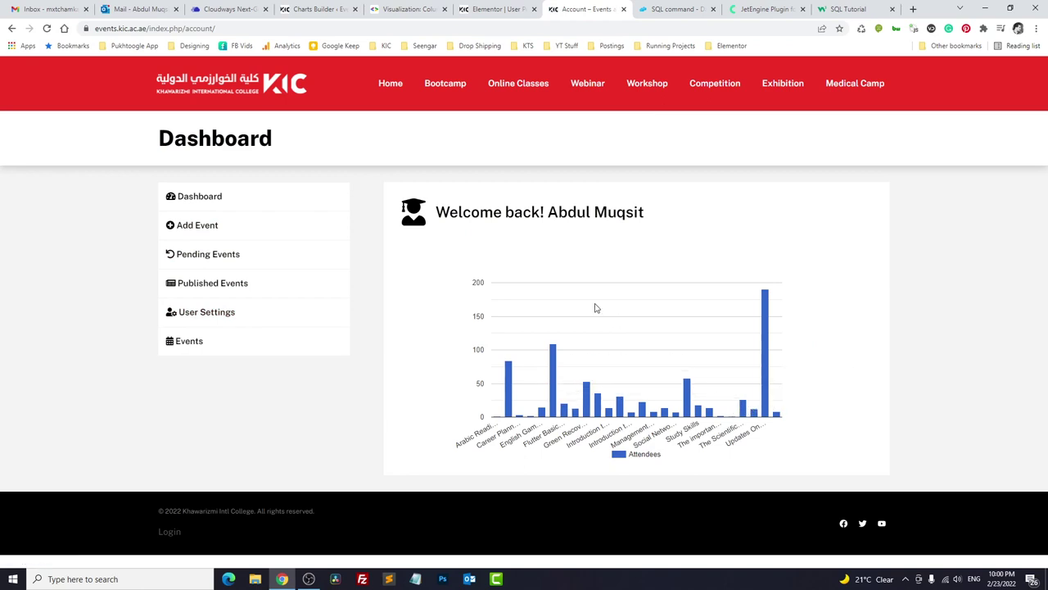
Create a new JetEngine query named "Attendees by Profession" with the type SQL Query.
{"action": "left_click", "coordinate": [320, 10]}
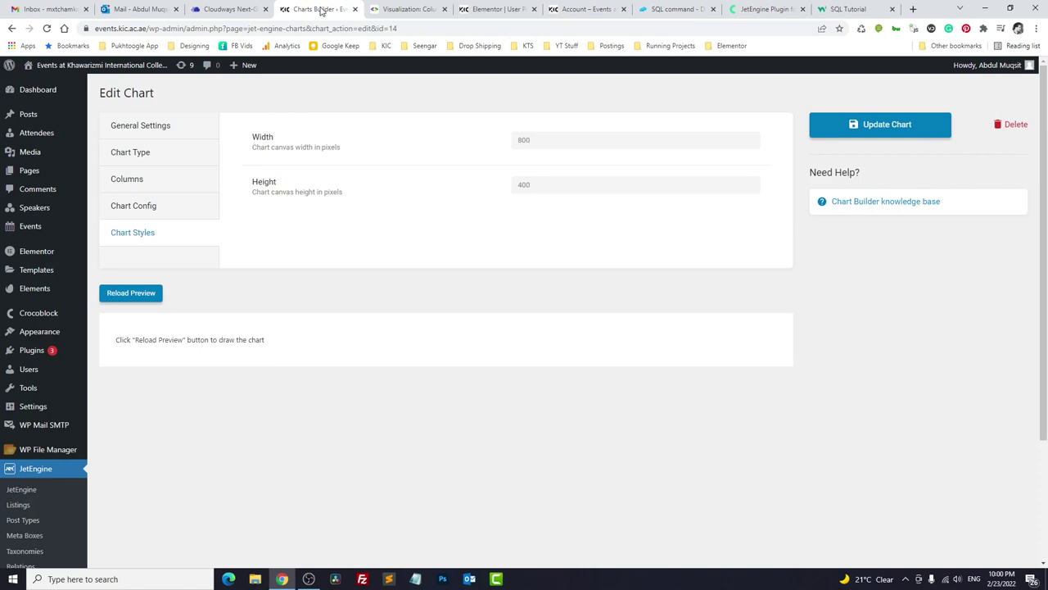
{"action": "scroll", "coordinate": [73, 435], "scroll_direction": "down", "scroll_amount": 2}
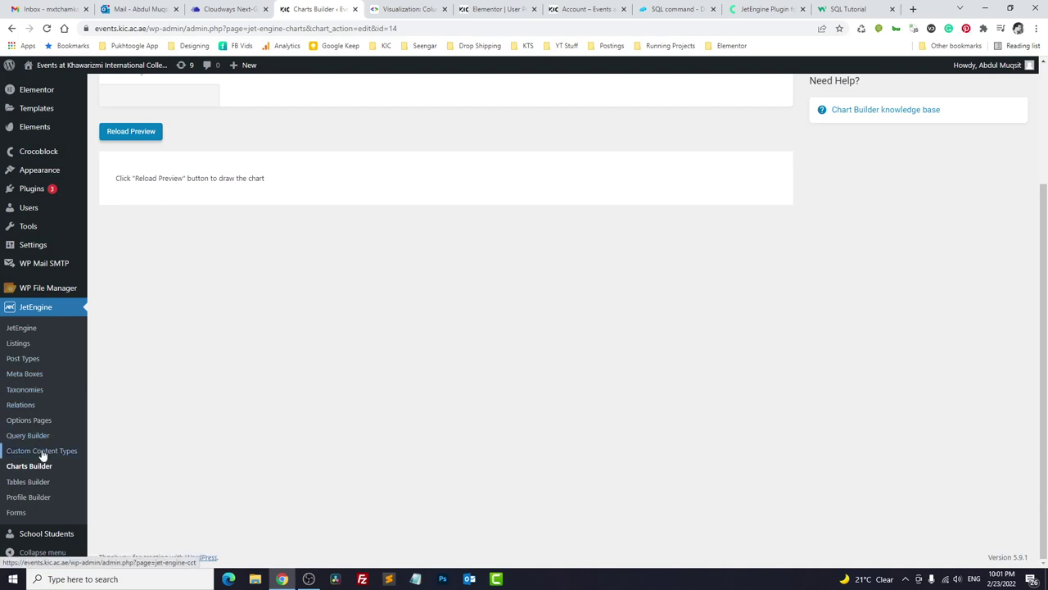
{"action": "left_click", "coordinate": [39, 439]}
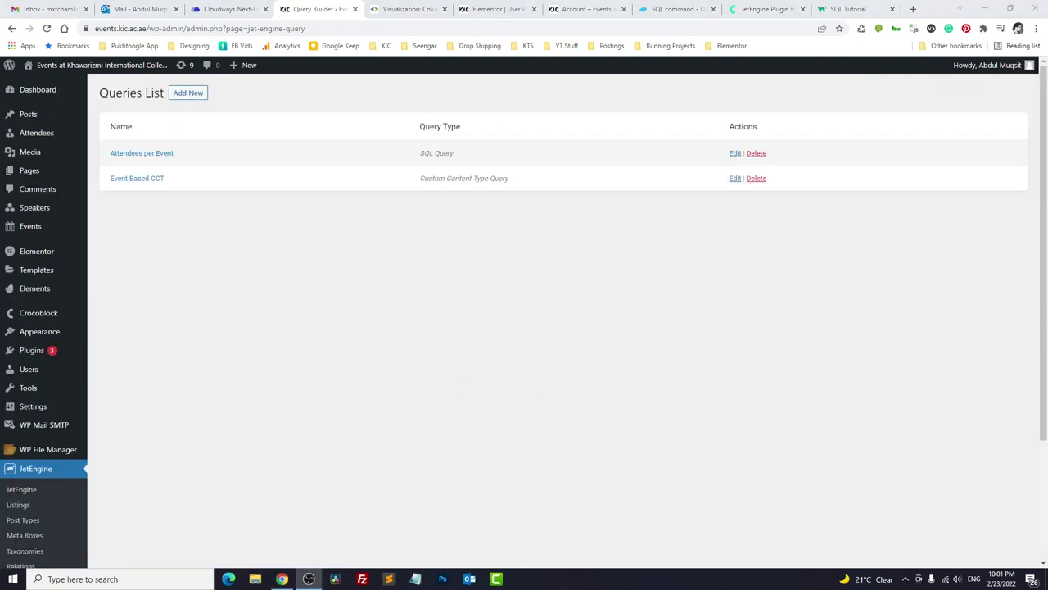
{"action": "left_click", "coordinate": [187, 93]}
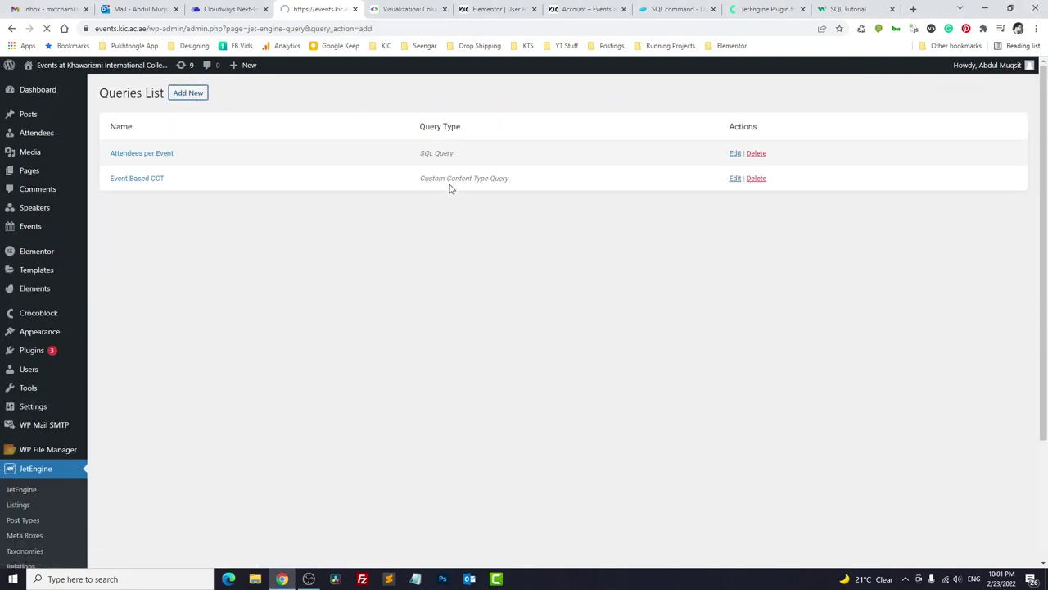
{"action": "left_click", "coordinate": [483, 173]}
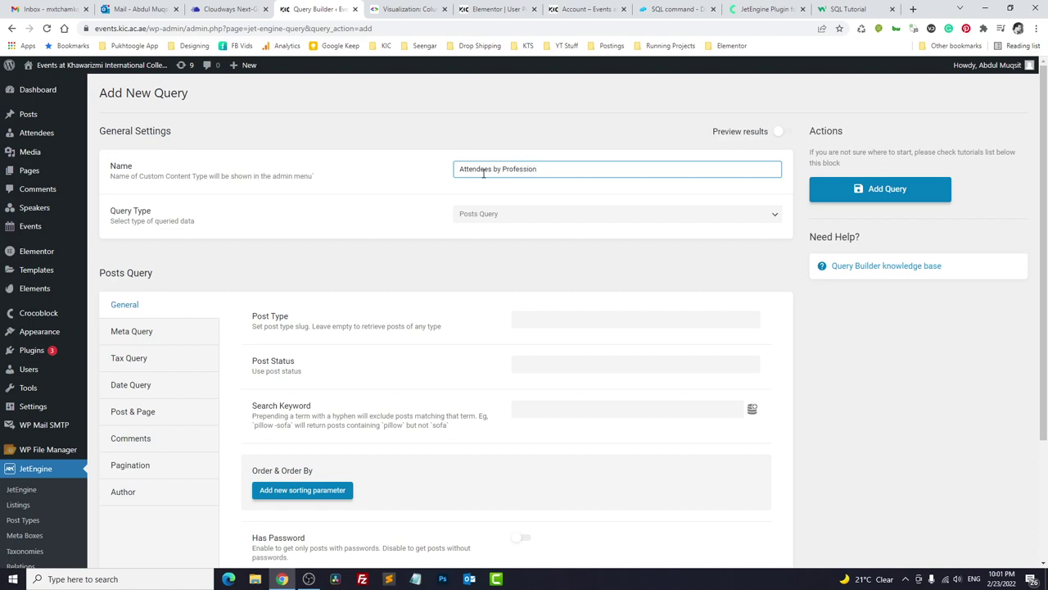
{"action": "left_click", "coordinate": [491, 214]}
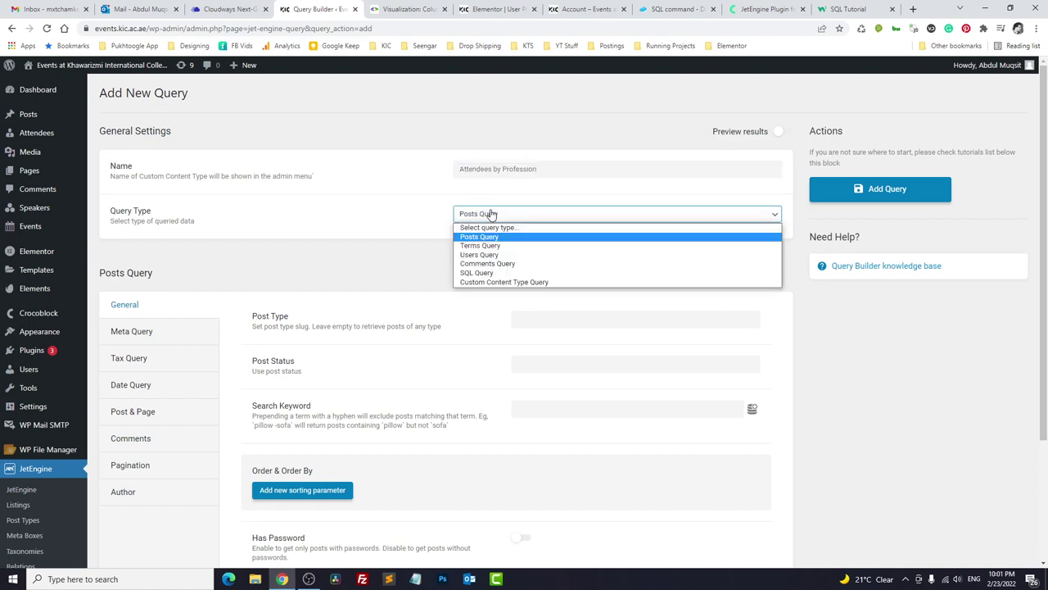
{"action": "left_click", "coordinate": [476, 275]}
Set the query's source table to jet_cct_attendees and include only the profession column in its results.
{"action": "scroll", "coordinate": [483, 262], "scroll_direction": "down", "scroll_amount": 2}
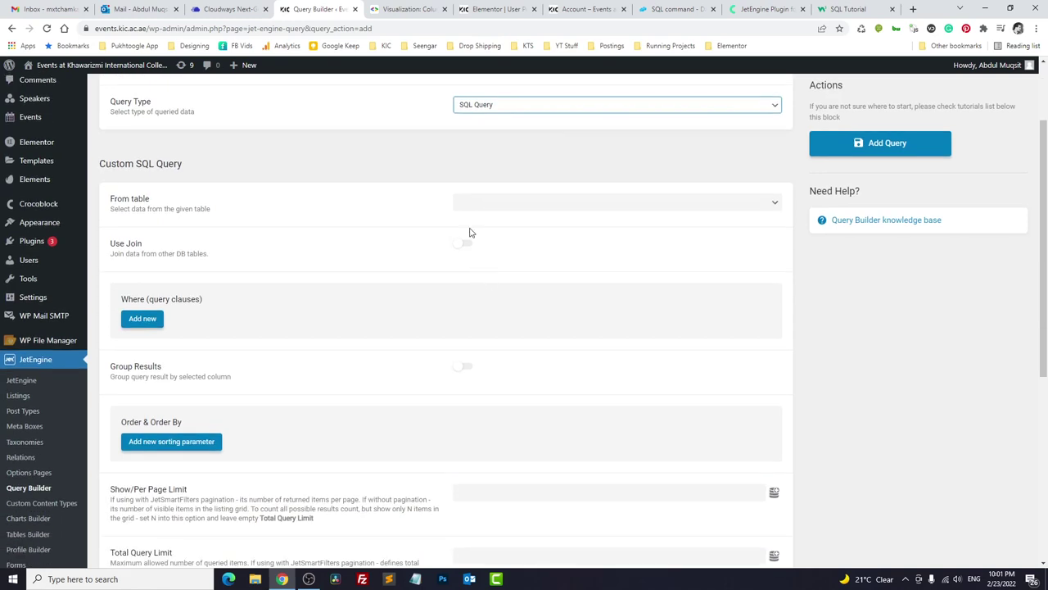
{"action": "left_click", "coordinate": [479, 204]}
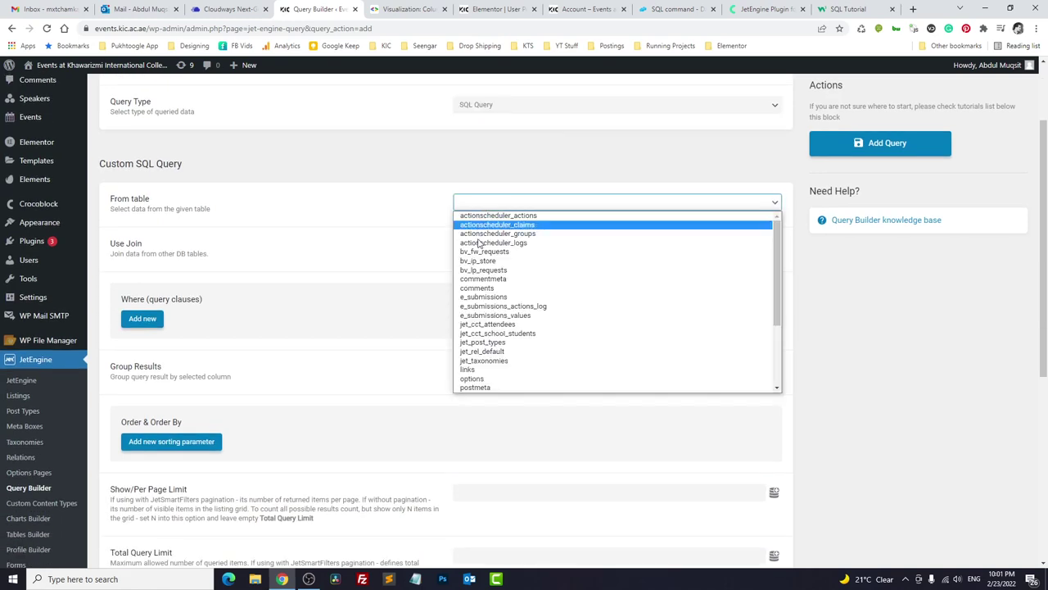
{"action": "left_click", "coordinate": [484, 324]}
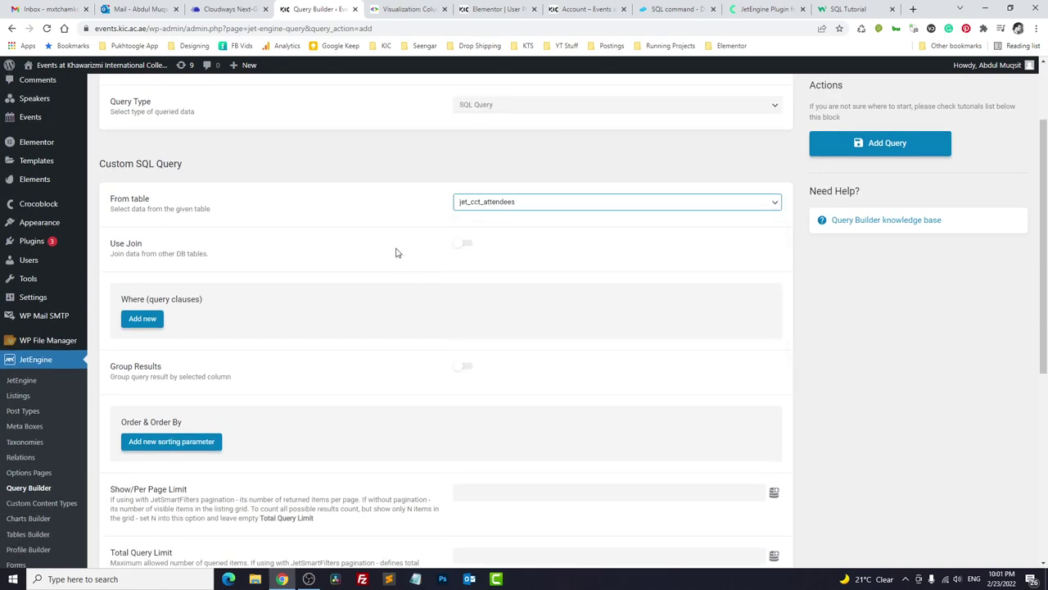
{"action": "scroll", "coordinate": [395, 253], "scroll_direction": "down", "scroll_amount": 2}
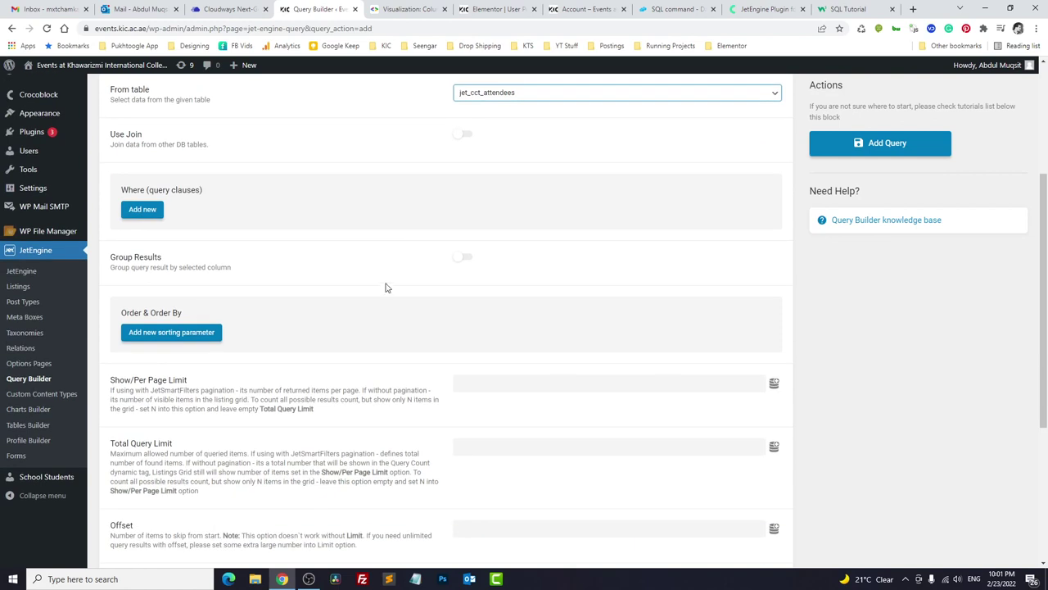
{"action": "scroll", "coordinate": [388, 288], "scroll_direction": "down", "scroll_amount": 3}
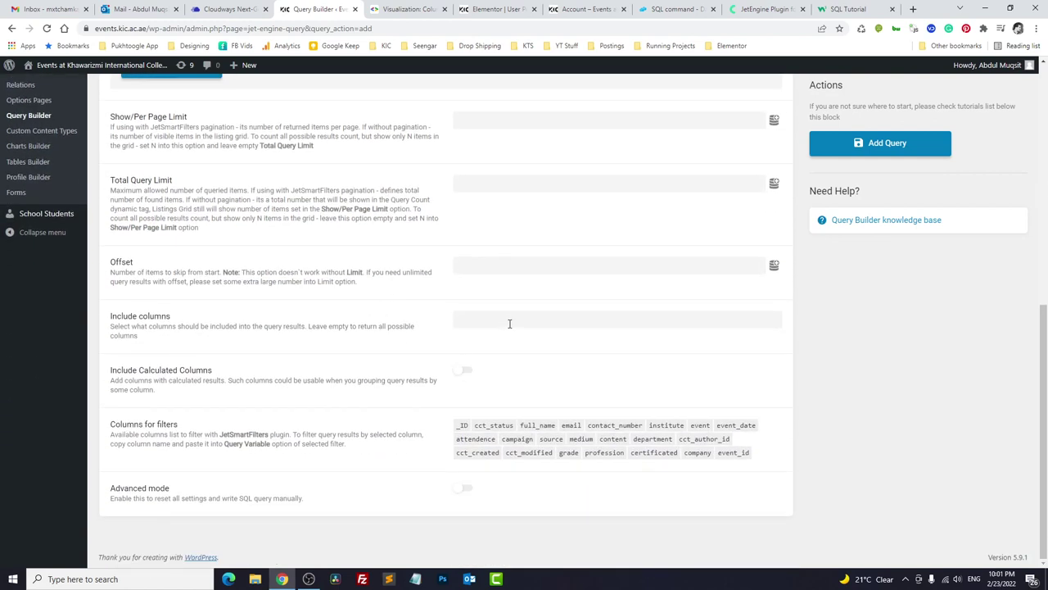
{"action": "left_click", "coordinate": [509, 322]}
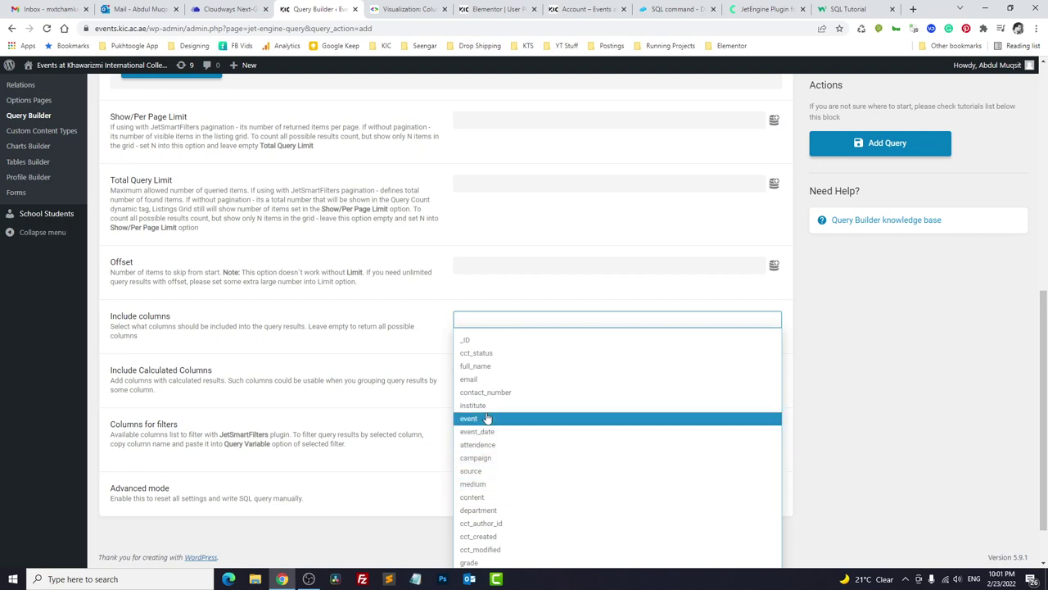
{"action": "scroll", "coordinate": [498, 471], "scroll_direction": "down", "scroll_amount": 1}
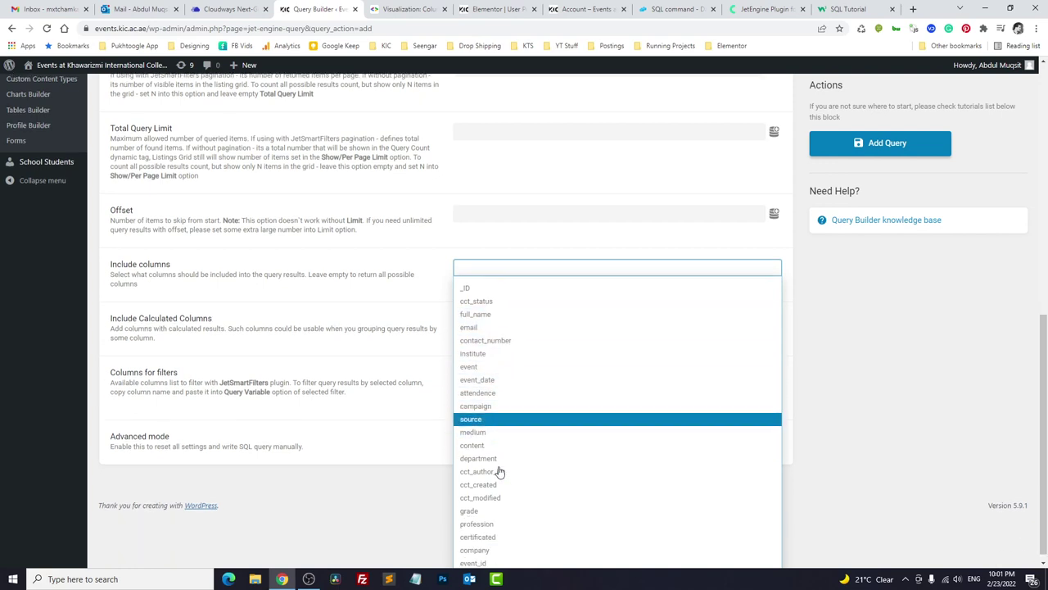
{"action": "left_click", "coordinate": [493, 520]}
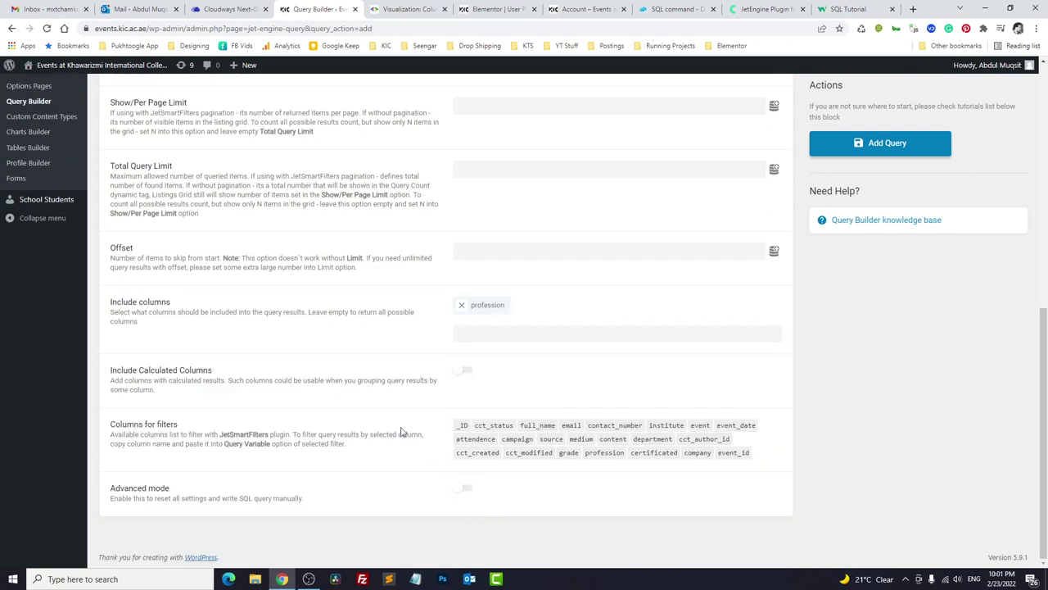
Enable calculated columns and add one that applies the COUNT function to the profession column.
{"action": "left_click", "coordinate": [463, 375]}
{"action": "scroll", "coordinate": [393, 373], "scroll_direction": "down", "scroll_amount": 1}
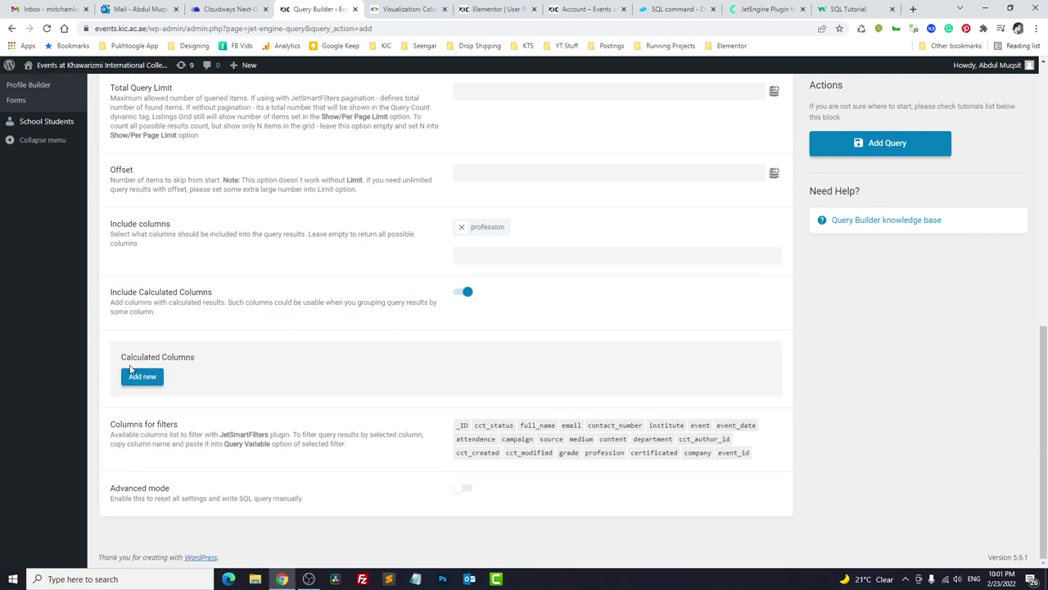
{"action": "left_click", "coordinate": [141, 375]}
{"action": "scroll", "coordinate": [392, 385], "scroll_direction": "down", "scroll_amount": 1}
{"action": "left_click", "coordinate": [486, 309]}
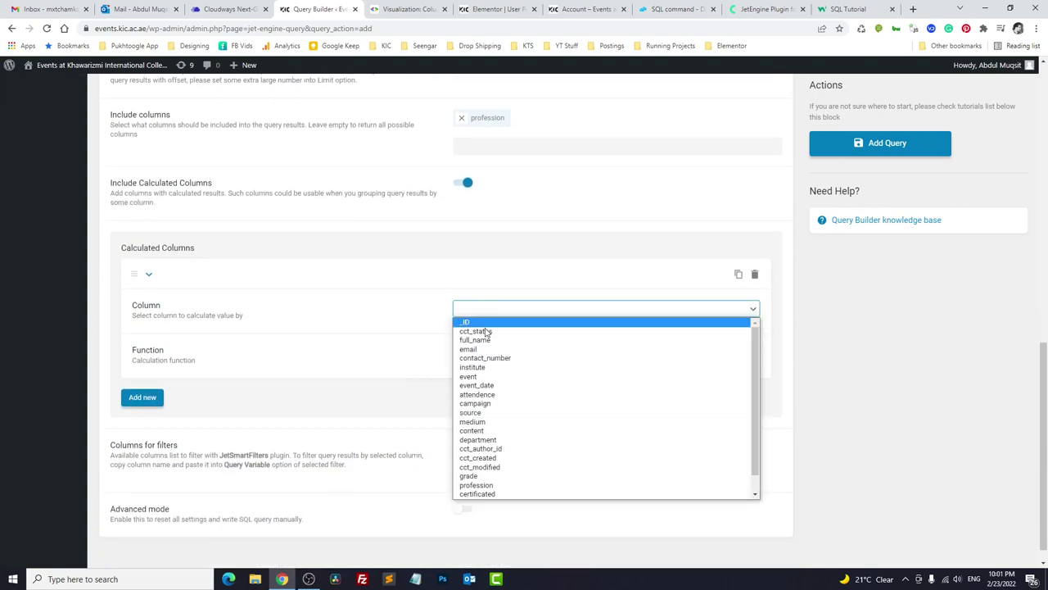
{"action": "scroll", "coordinate": [480, 418], "scroll_direction": "down", "scroll_amount": 1}
{"action": "left_click", "coordinate": [477, 467]}
{"action": "left_click", "coordinate": [498, 358]}
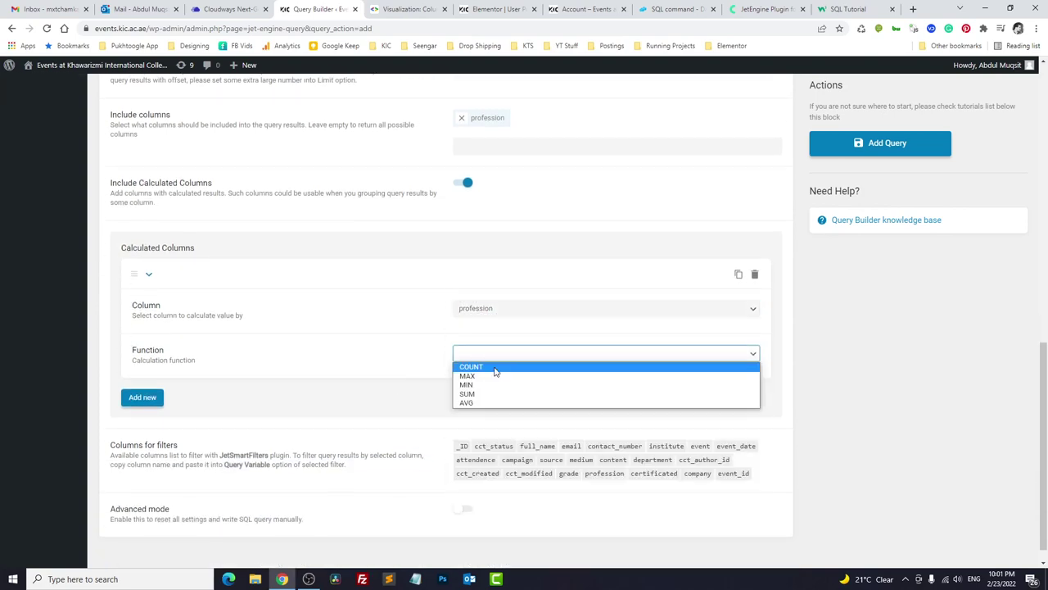
{"action": "left_click", "coordinate": [497, 366]}
Turn on the results preview and group the query results by the profession column.
{"action": "scroll", "coordinate": [817, 371], "scroll_direction": "up", "scroll_amount": 3}
{"action": "scroll", "coordinate": [817, 371], "scroll_direction": "up", "scroll_amount": 6}
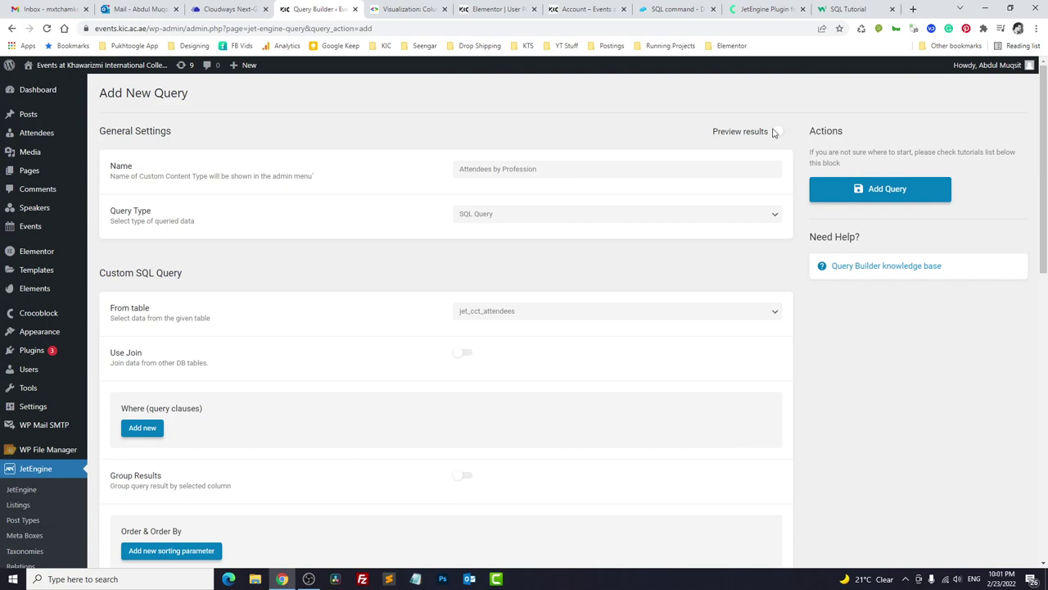
{"action": "left_click", "coordinate": [780, 131]}
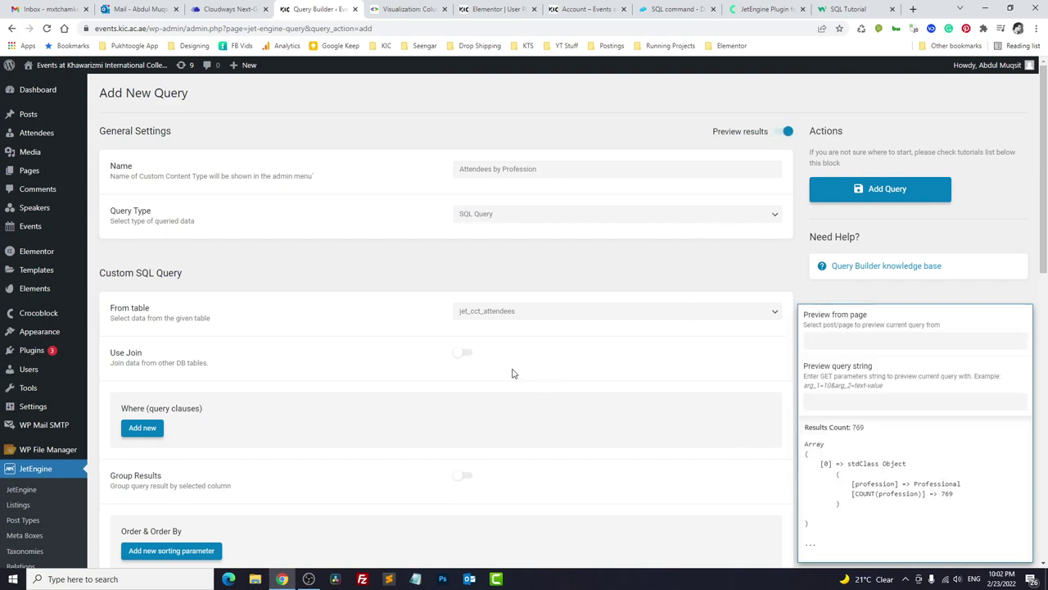
{"action": "scroll", "coordinate": [514, 368], "scroll_direction": "down", "scroll_amount": 2}
{"action": "left_click", "coordinate": [468, 311]}
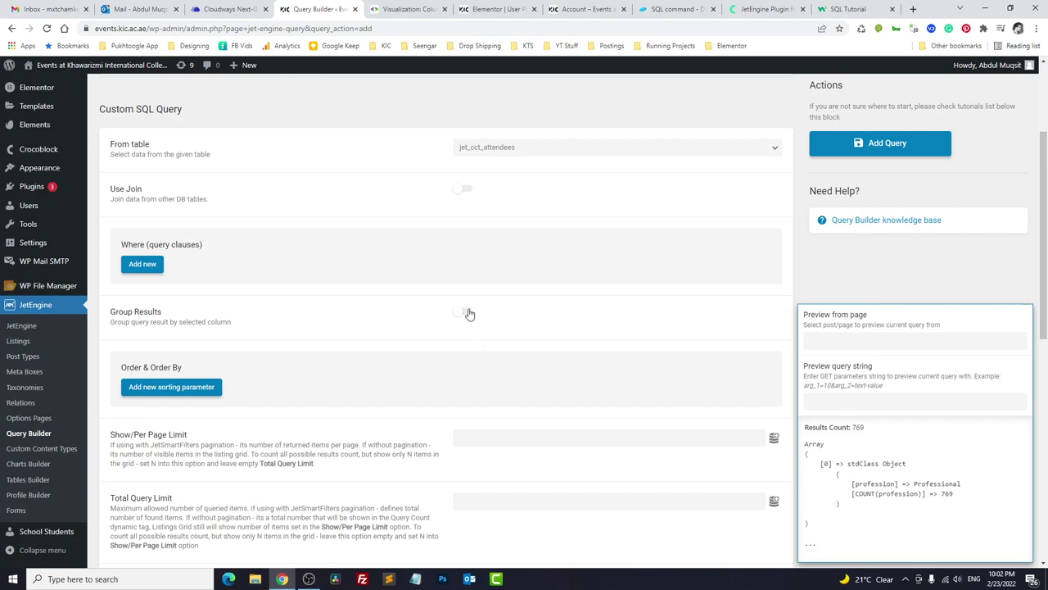
{"action": "left_click", "coordinate": [499, 354]}
{"action": "scroll", "coordinate": [516, 469], "scroll_direction": "down", "scroll_amount": 3}
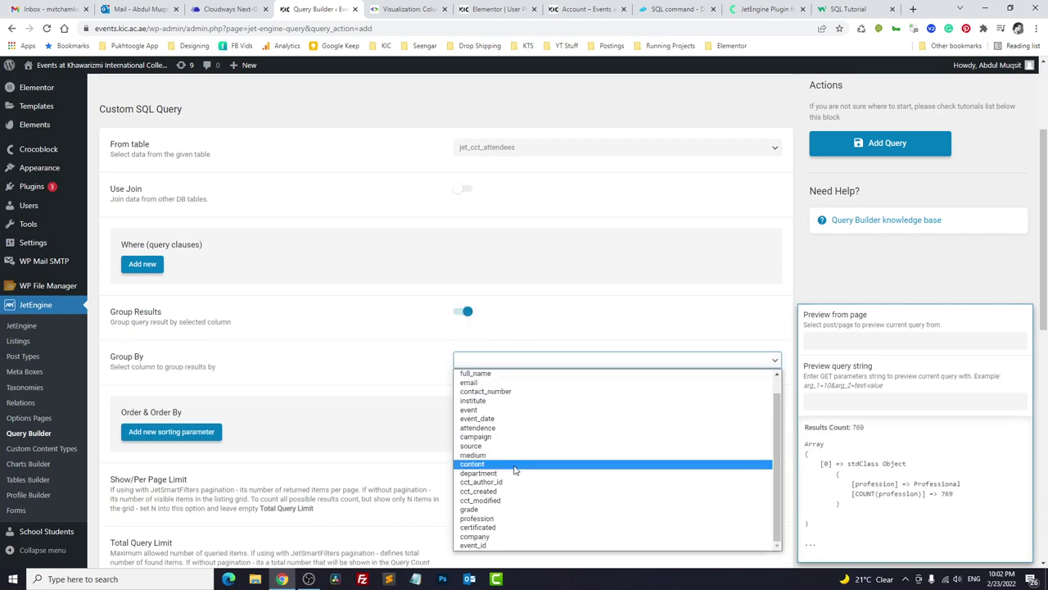
{"action": "left_click", "coordinate": [487, 519]}
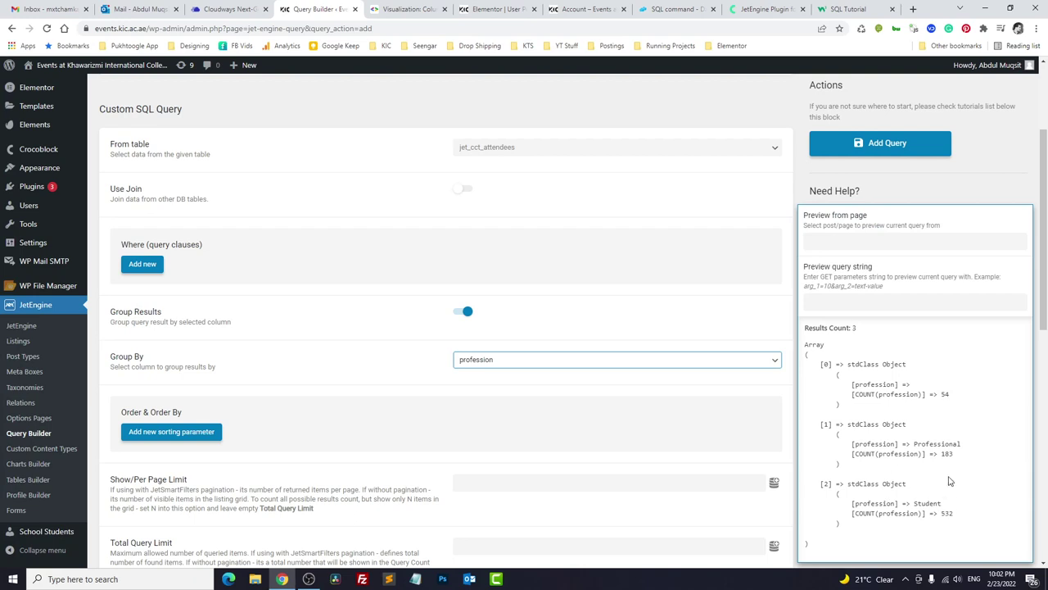
Check the profession groups in the results preview and save the new query.
{"action": "left_click_drag", "start_coordinate": [940, 457], "coordinate": [938, 443]}
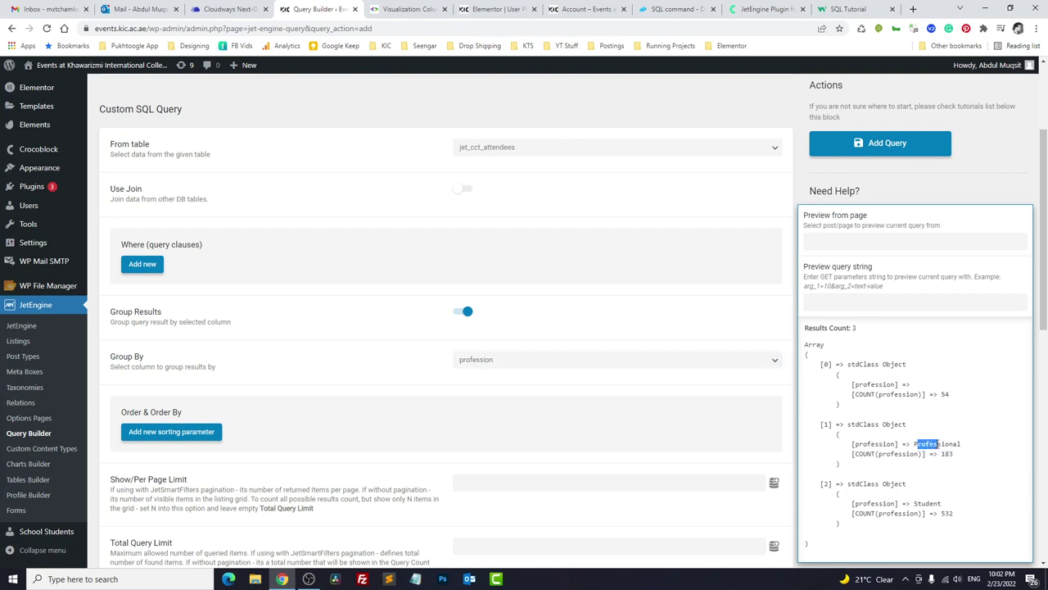
{"action": "left_click", "coordinate": [923, 502]}
{"action": "left_click", "coordinate": [873, 152]}
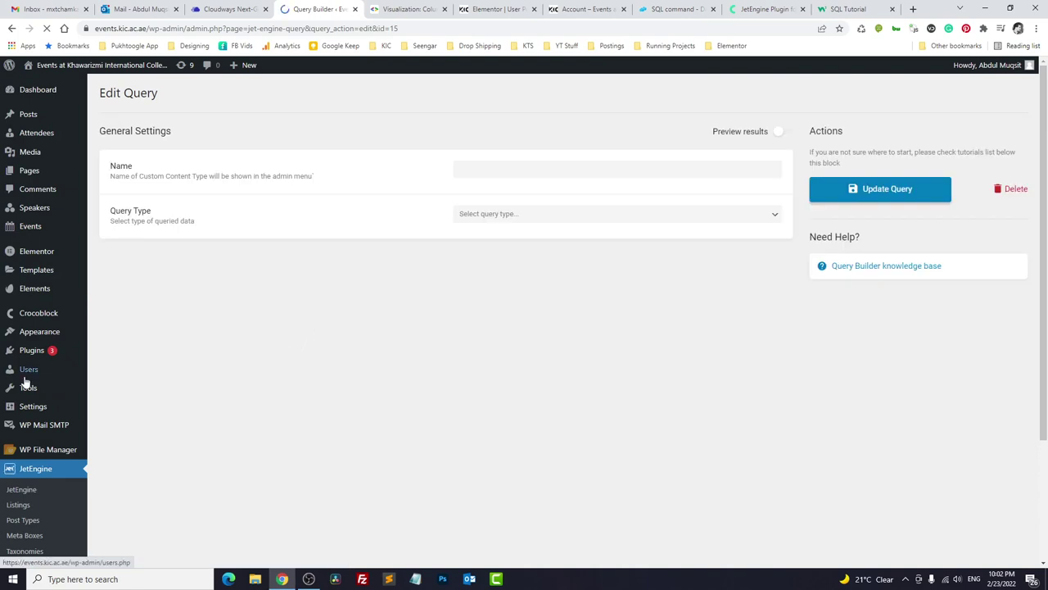
Start a new chart in the JetEngine Charts Builder and name it "Chart by Profession".
{"action": "scroll", "coordinate": [24, 442], "scroll_direction": "down", "scroll_amount": 2}
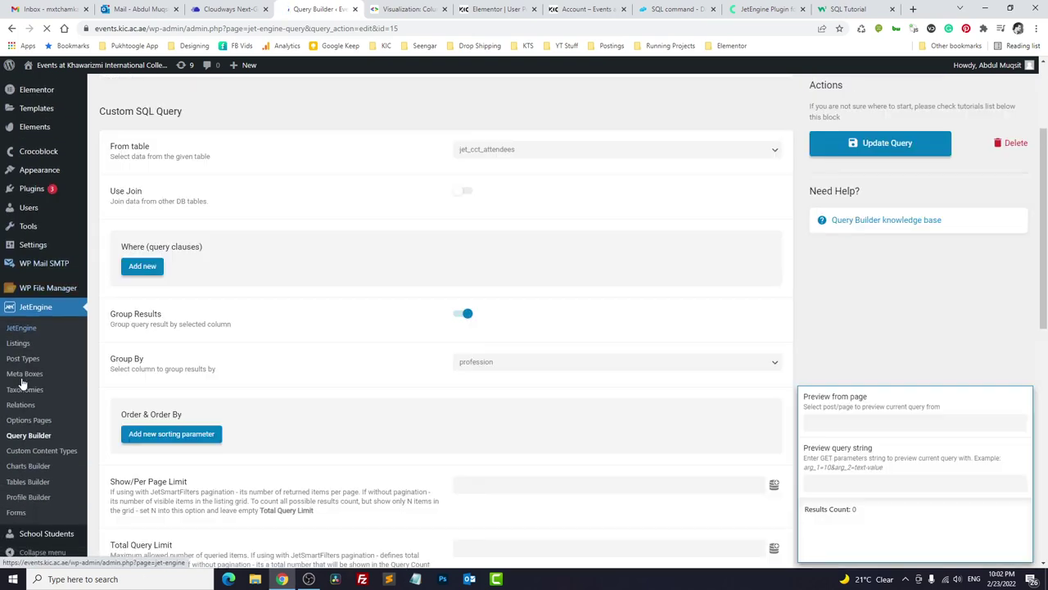
{"action": "left_click", "coordinate": [35, 469]}
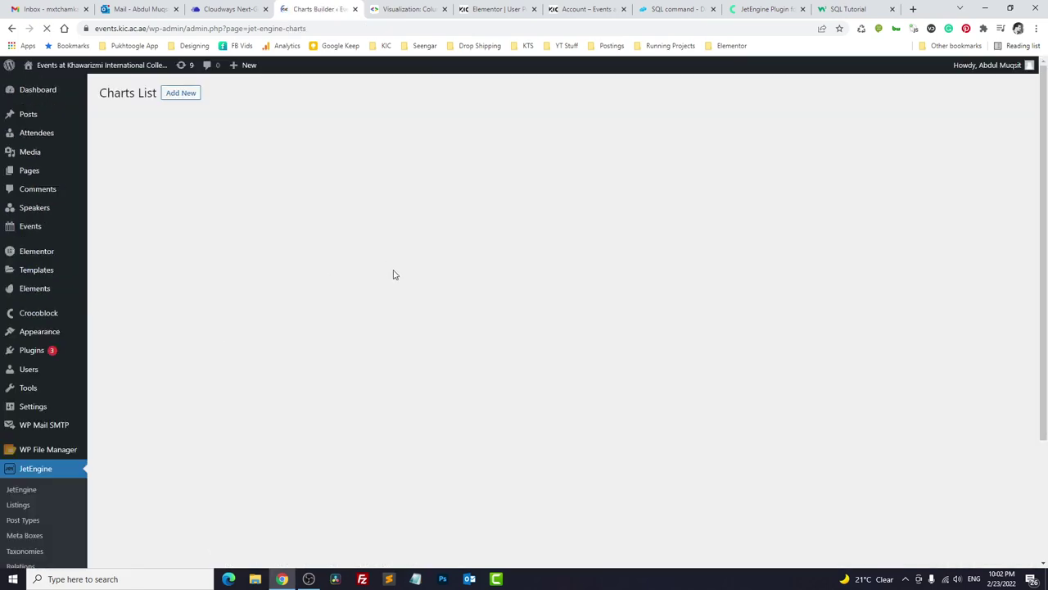
{"action": "left_click", "coordinate": [182, 94]}
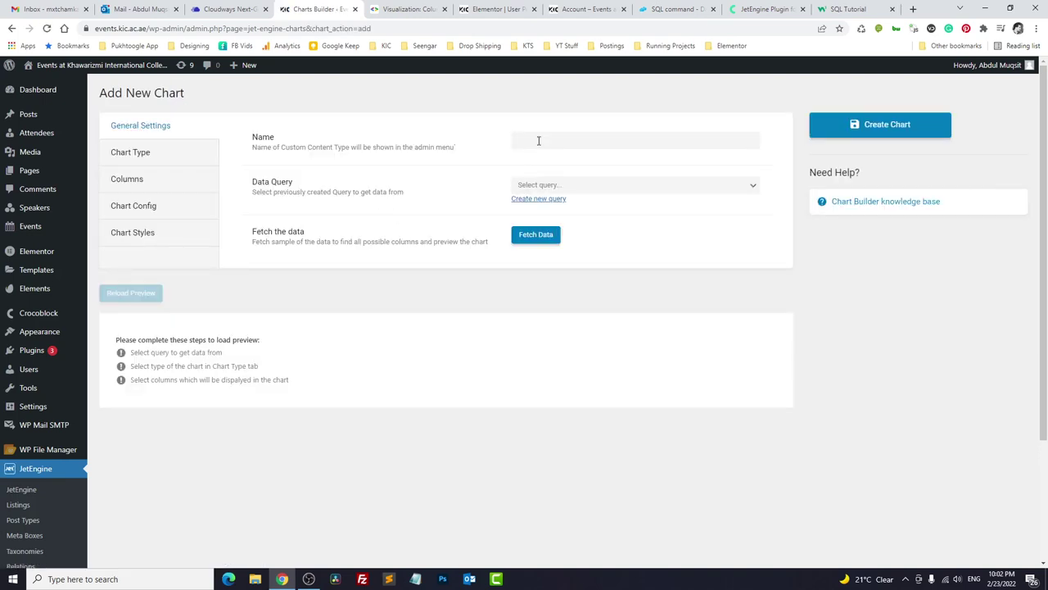
{"action": "left_click", "coordinate": [538, 141]}
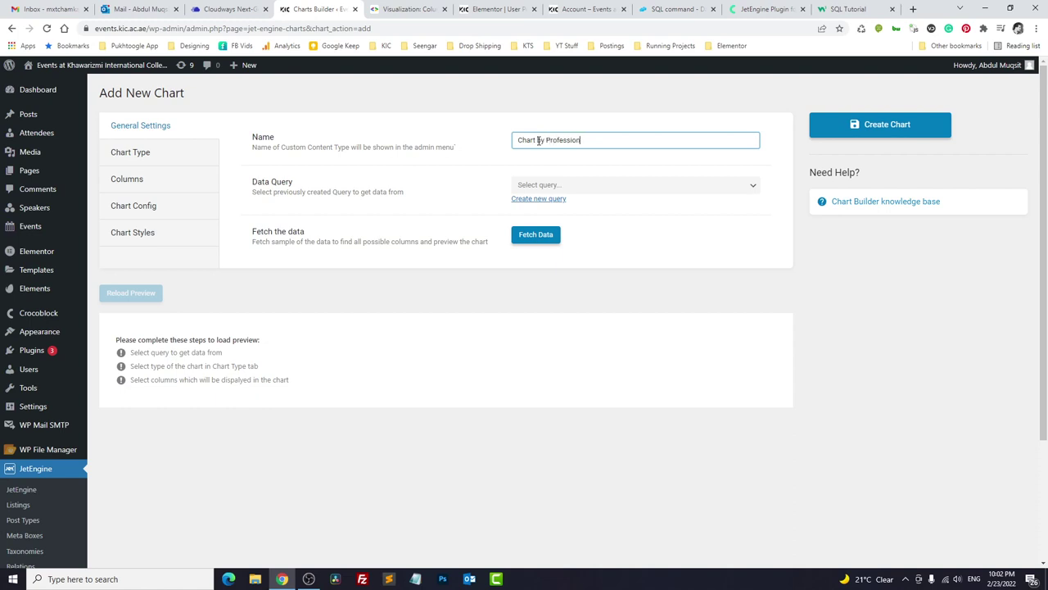
Rename the new chart "Attendees by Profession", assign the Attendees by Profession query and fetch its data.
{"action": "type", "text": "AT"}
{"action": "key", "text": "BackSpace"}
{"action": "type", "text": "ttendees"}
{"action": "left_click", "coordinate": [541, 186]}
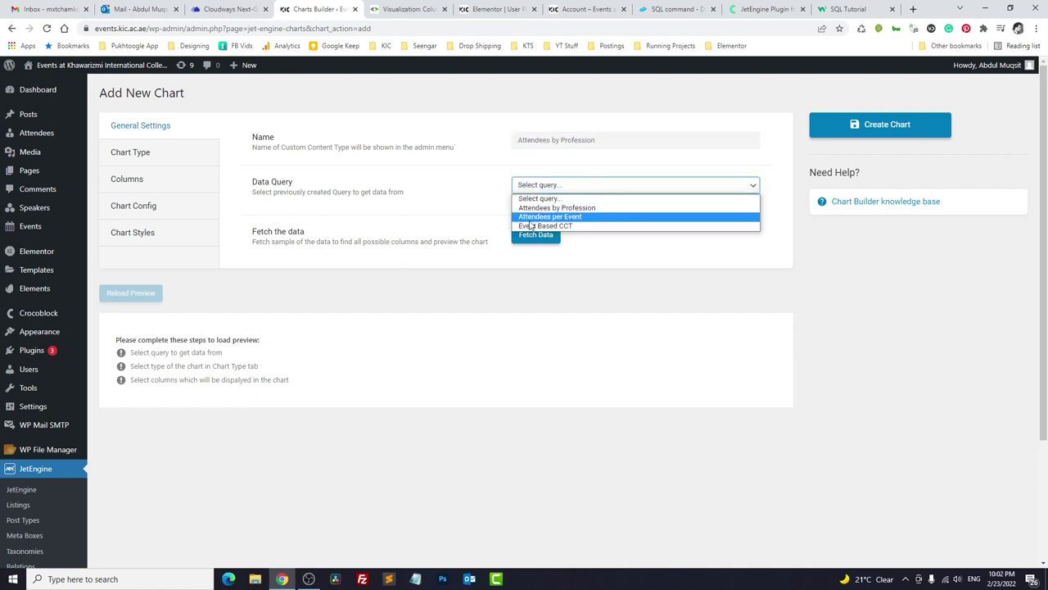
{"action": "left_click", "coordinate": [549, 207]}
{"action": "left_click", "coordinate": [536, 239]}
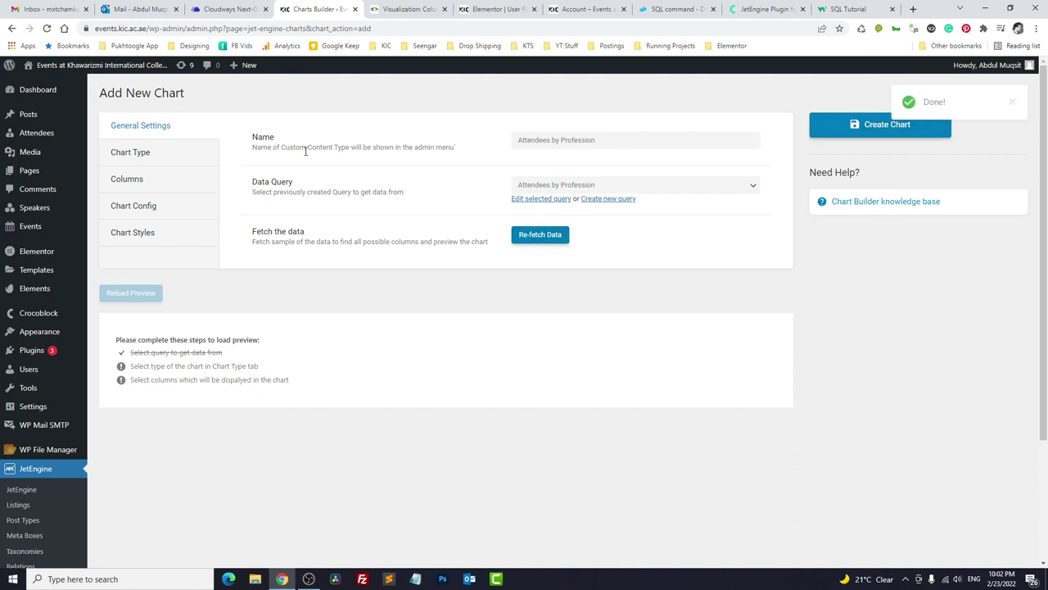
Set the chart type to Pie and add a column named Profession that uses the fetched profession column.
{"action": "left_click", "coordinate": [167, 154]}
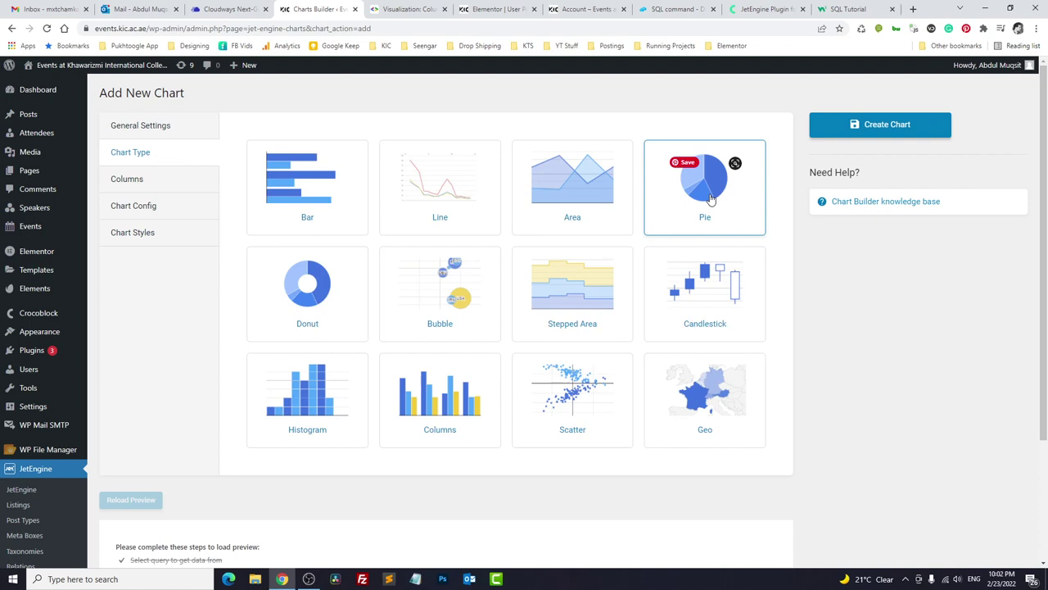
{"action": "left_click", "coordinate": [145, 182]}
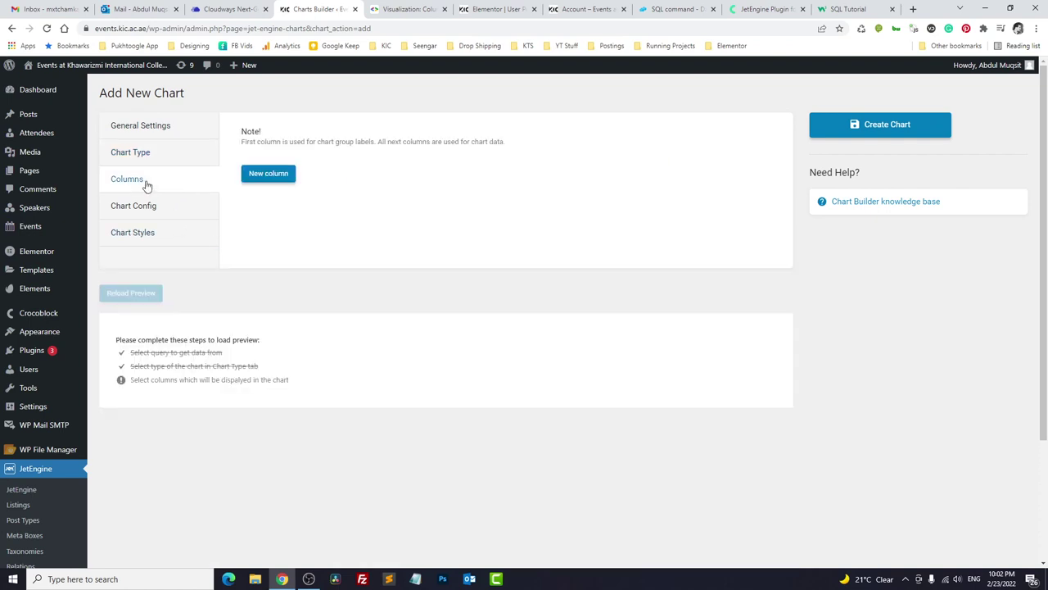
{"action": "left_click", "coordinate": [274, 184]}
{"action": "left_click", "coordinate": [547, 237]}
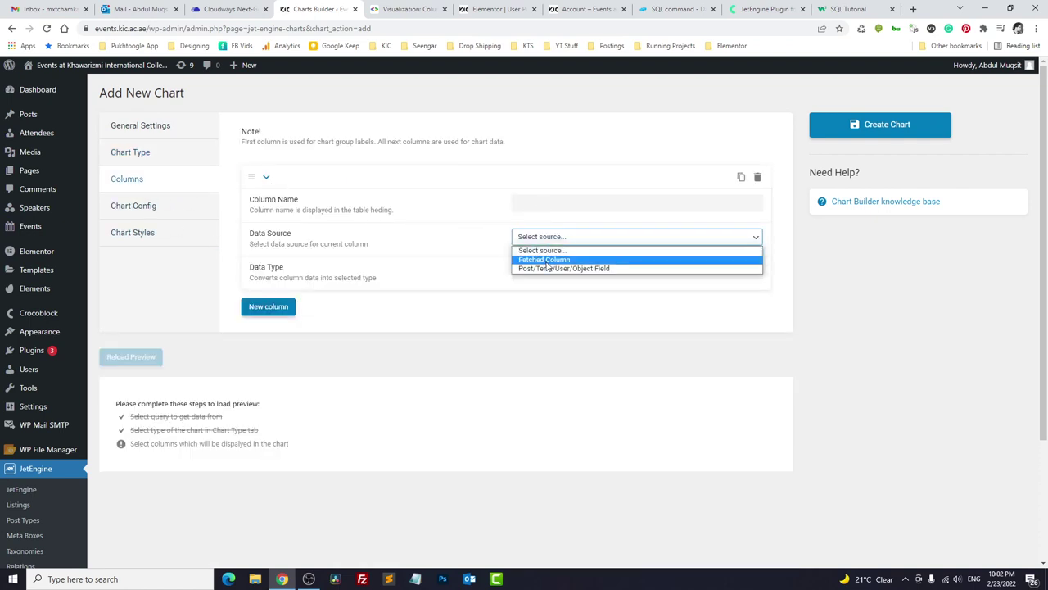
{"action": "left_click", "coordinate": [547, 252]}
{"action": "left_click", "coordinate": [543, 271]}
{"action": "left_click", "coordinate": [545, 293]}
{"action": "left_click", "coordinate": [538, 205]}
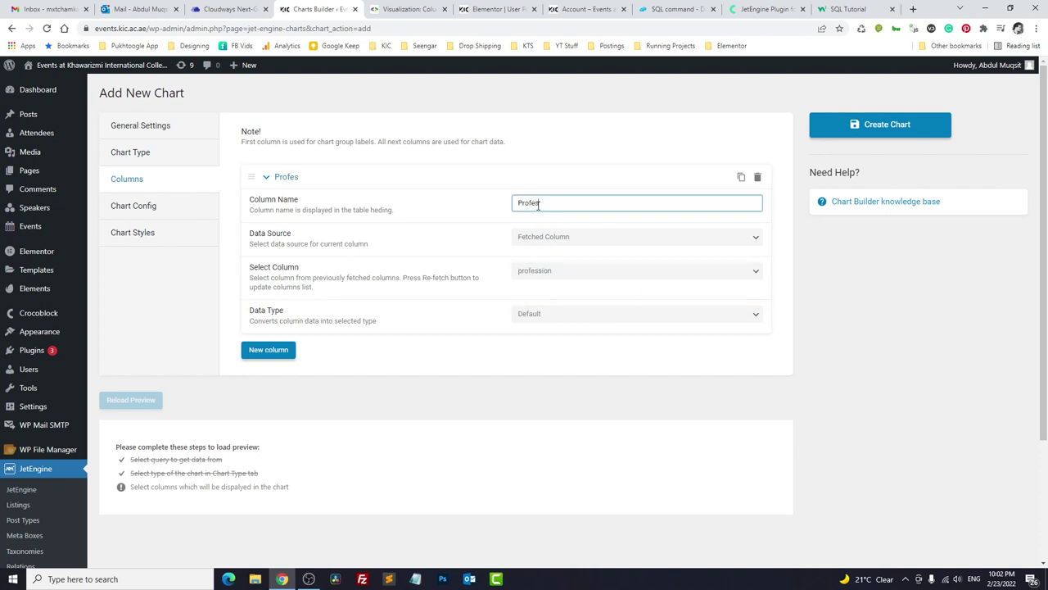
Add a second column named Attendees that uses the fetched COUNT(profession) column, and load the chart preview.
{"action": "left_click", "coordinate": [269, 349]}
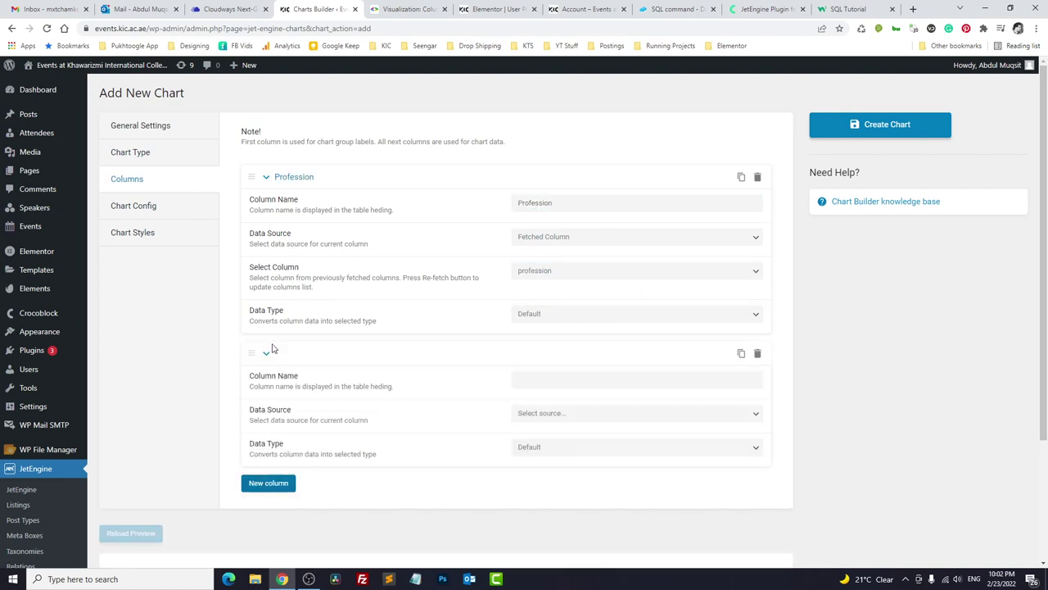
{"action": "scroll", "coordinate": [543, 306], "scroll_direction": "down", "scroll_amount": 2}
{"action": "left_click", "coordinate": [584, 220]}
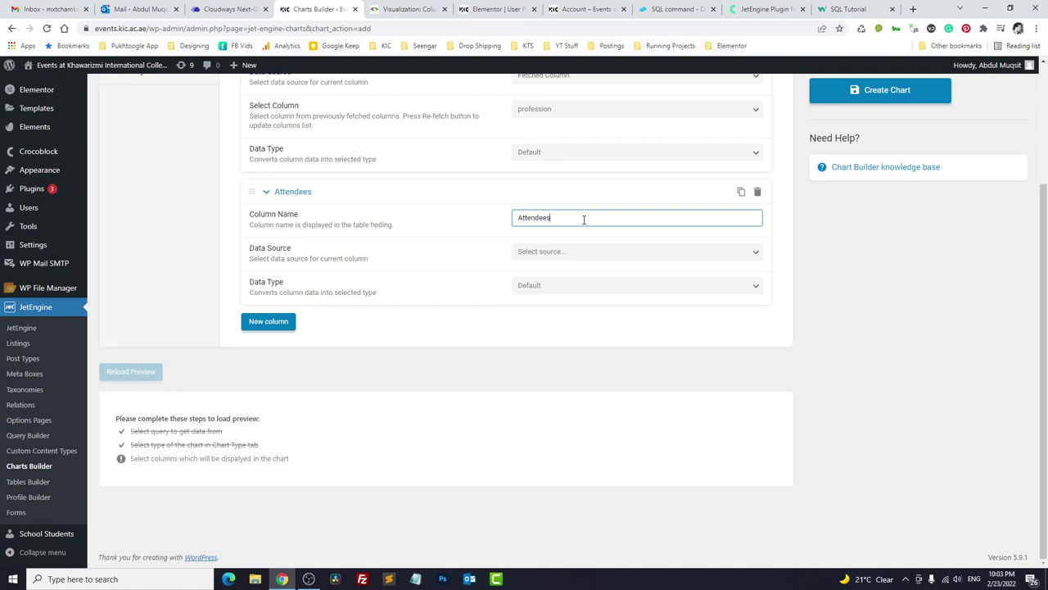
{"action": "left_click", "coordinate": [563, 255]}
{"action": "left_click", "coordinate": [551, 275]}
{"action": "left_click", "coordinate": [547, 285]}
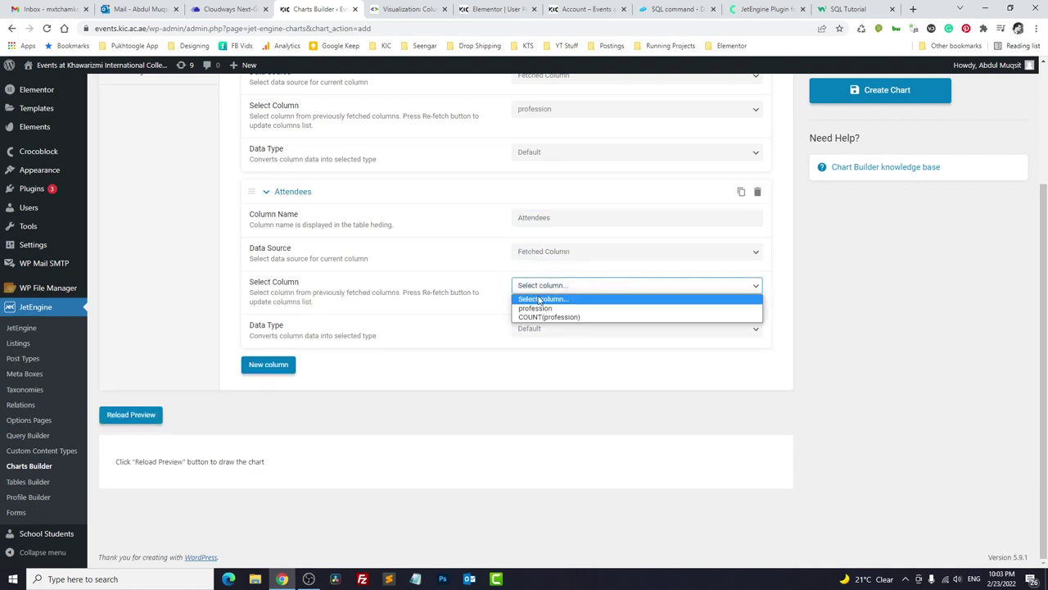
{"action": "left_click", "coordinate": [538, 318]}
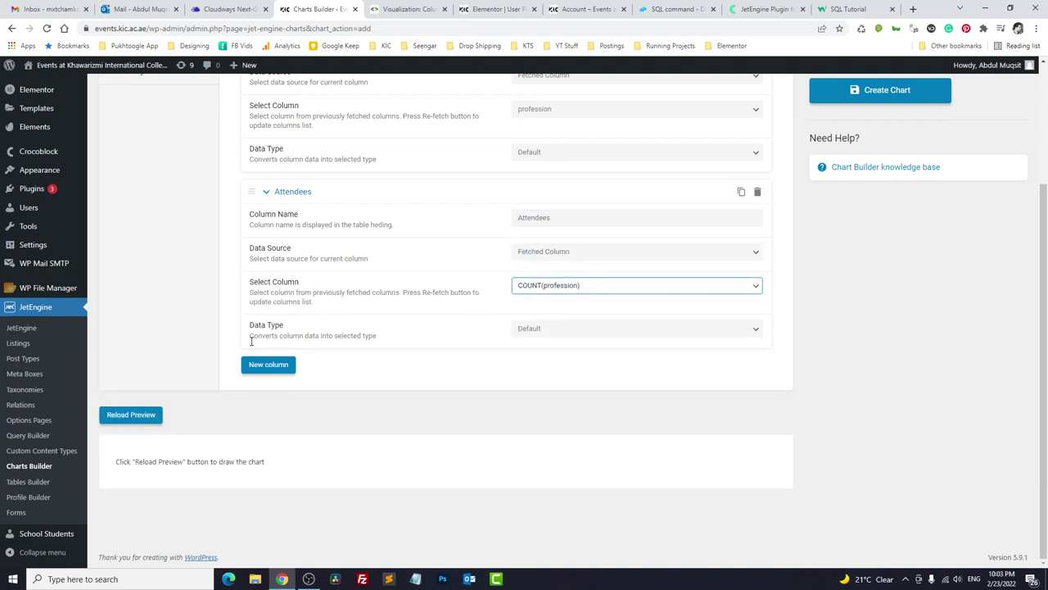
{"action": "left_click", "coordinate": [150, 416]}
{"action": "scroll", "coordinate": [213, 280], "scroll_direction": "down", "scroll_amount": 2}
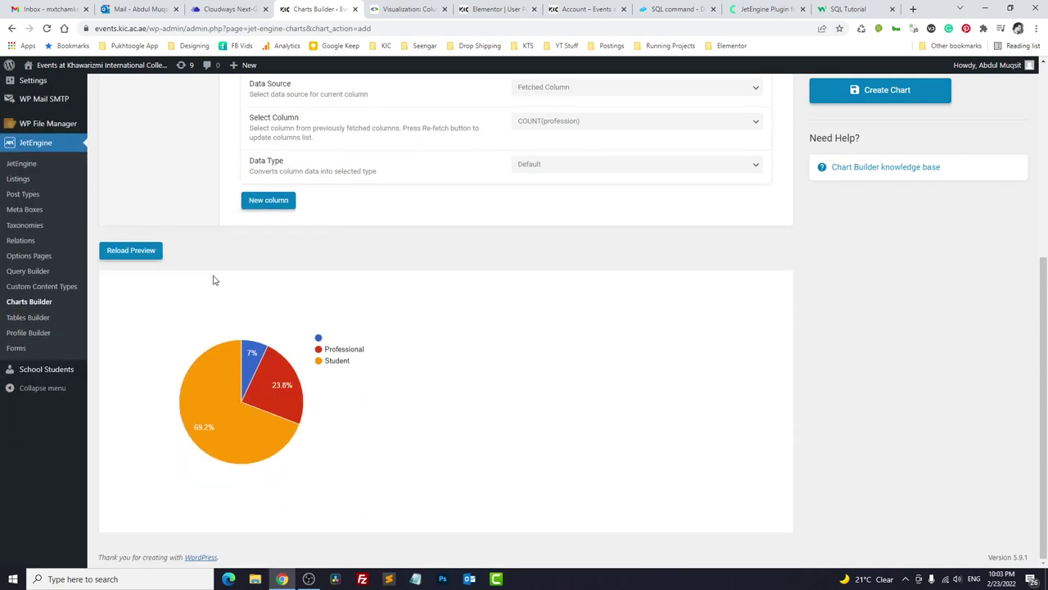
{"action": "mouse_move", "coordinate": [218, 433]}
{"action": "scroll", "coordinate": [211, 348], "scroll_direction": "up", "scroll_amount": 3}
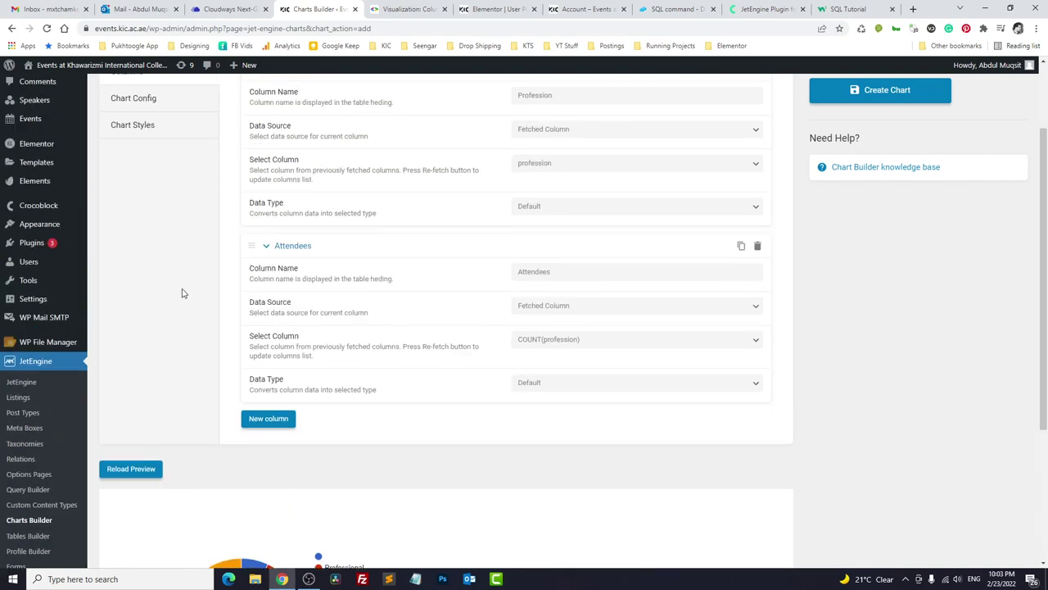
Set the chart legend position to "Below the chart" and reload the preview.
{"action": "left_click", "coordinate": [144, 126]}
{"action": "left_click", "coordinate": [136, 102]}
{"action": "scroll", "coordinate": [491, 238], "scroll_direction": "up", "scroll_amount": 2}
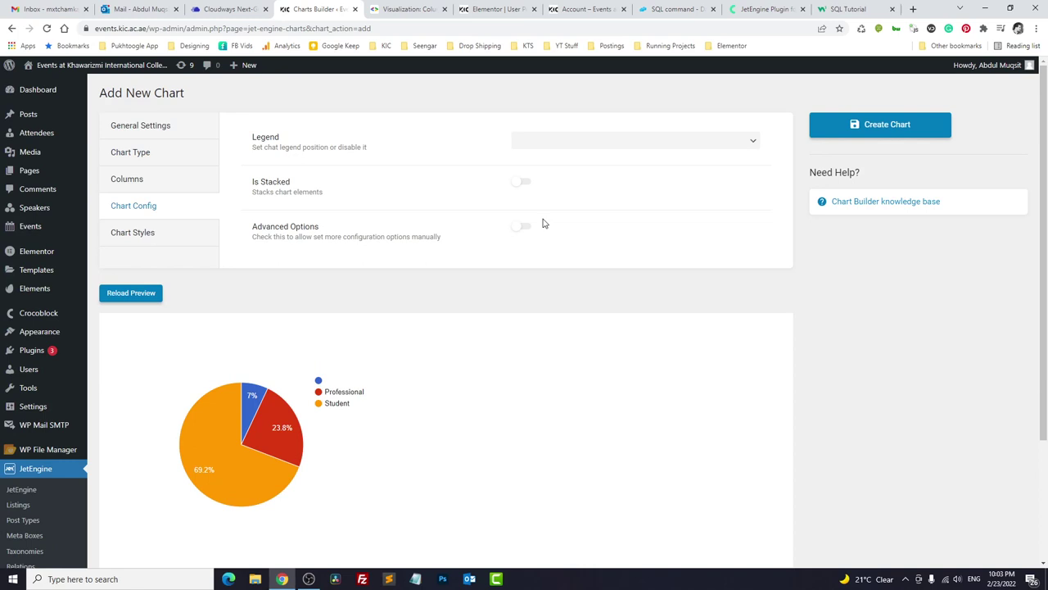
{"action": "left_click", "coordinate": [573, 140]}
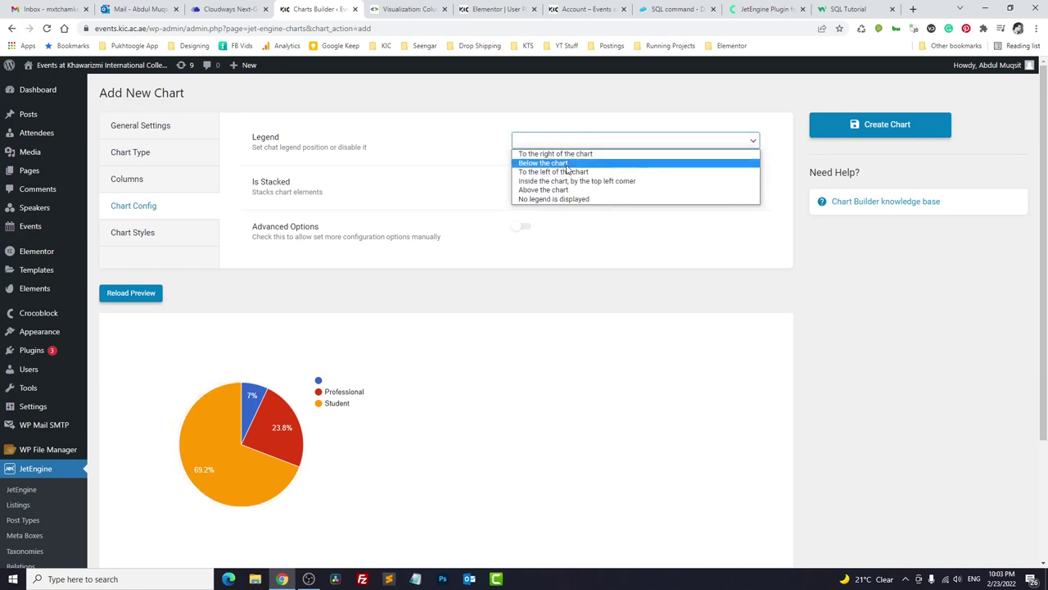
{"action": "left_click", "coordinate": [543, 163]}
{"action": "left_click", "coordinate": [124, 296]}
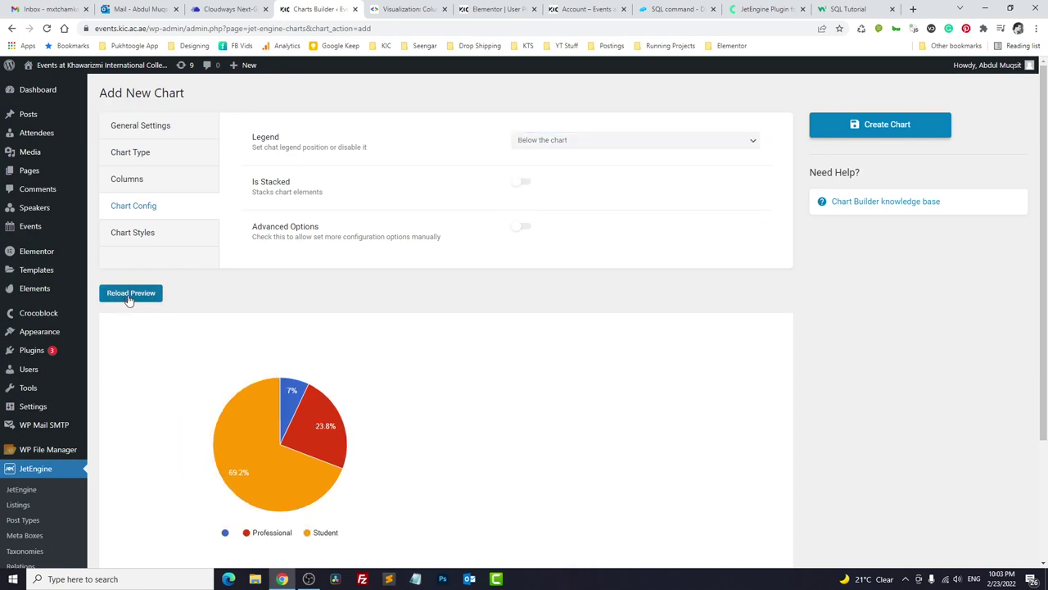
Try the legend inside the chart by the top left corner and to the left of the chart, reloading the preview for each.
{"action": "left_click", "coordinate": [541, 140]}
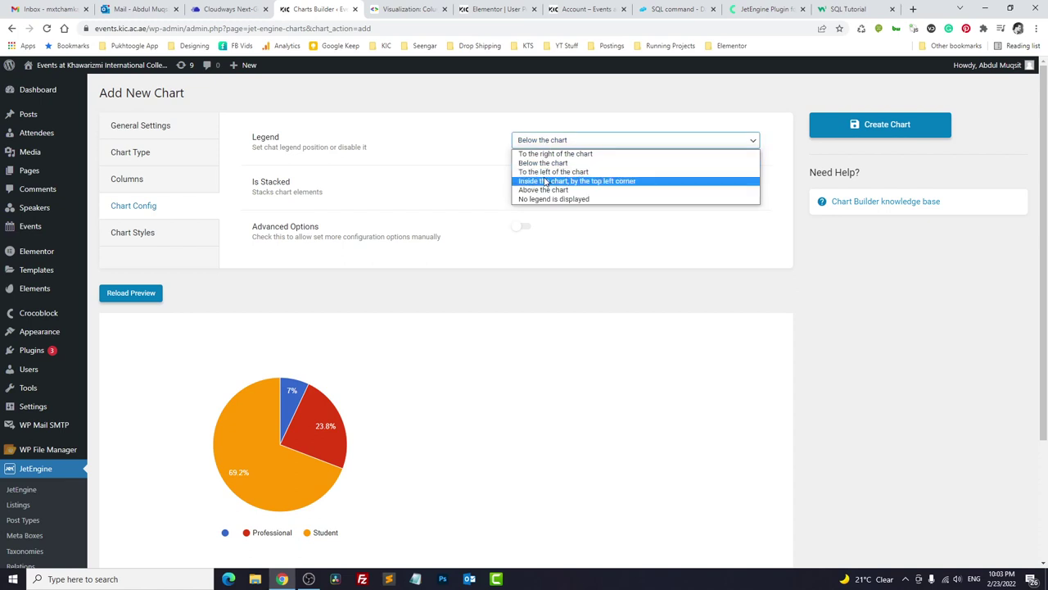
{"action": "left_click", "coordinate": [573, 178]}
{"action": "left_click", "coordinate": [141, 296]}
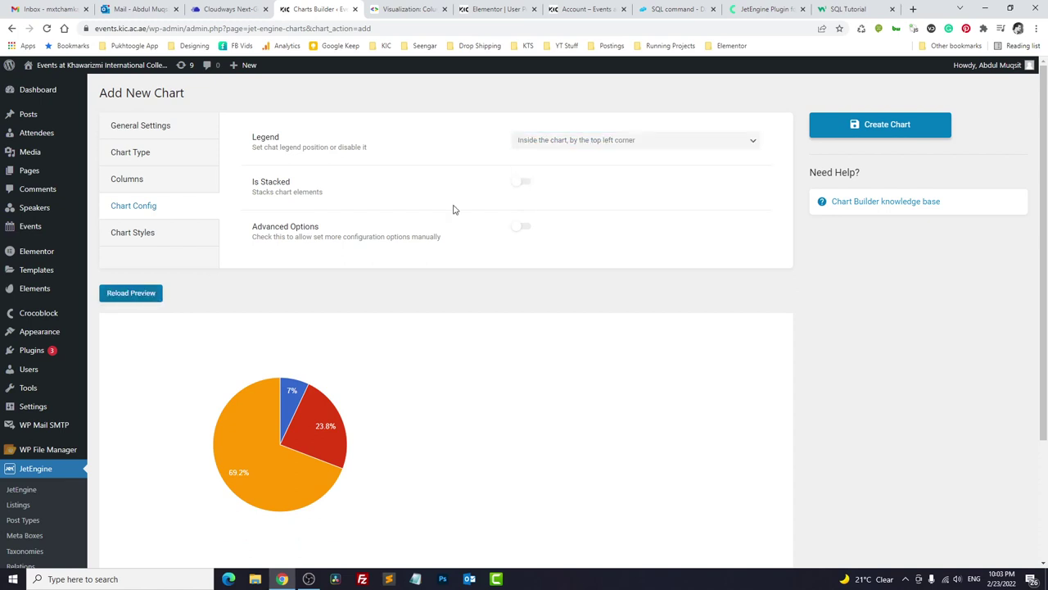
{"action": "left_click", "coordinate": [574, 140]}
{"action": "left_click", "coordinate": [573, 170]}
{"action": "left_click", "coordinate": [124, 299]}
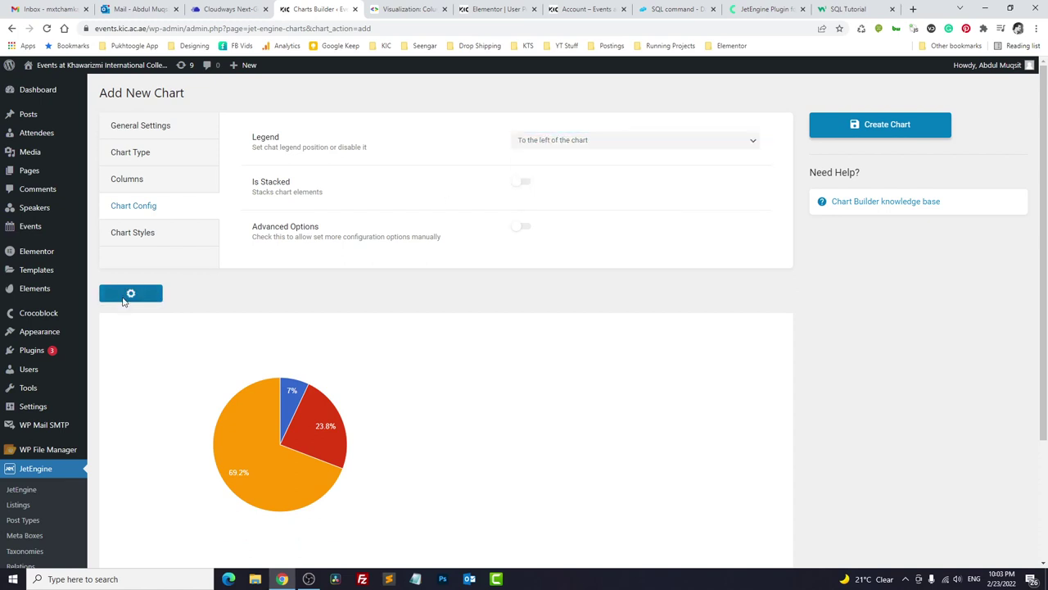
{"action": "left_click", "coordinate": [556, 140]}
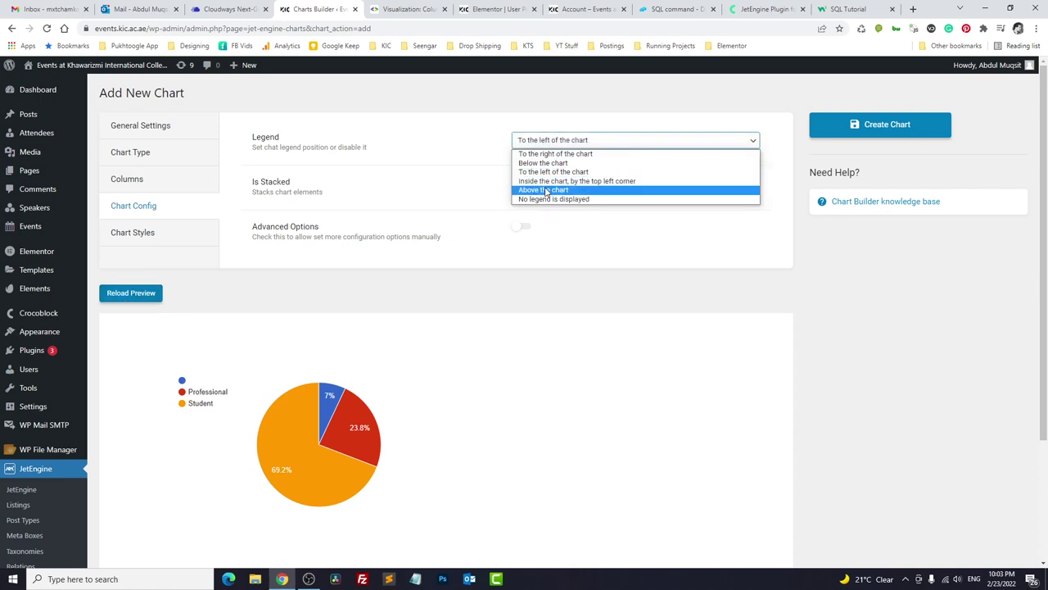
{"action": "left_click", "coordinate": [542, 181]}
{"action": "left_click", "coordinate": [138, 294]}
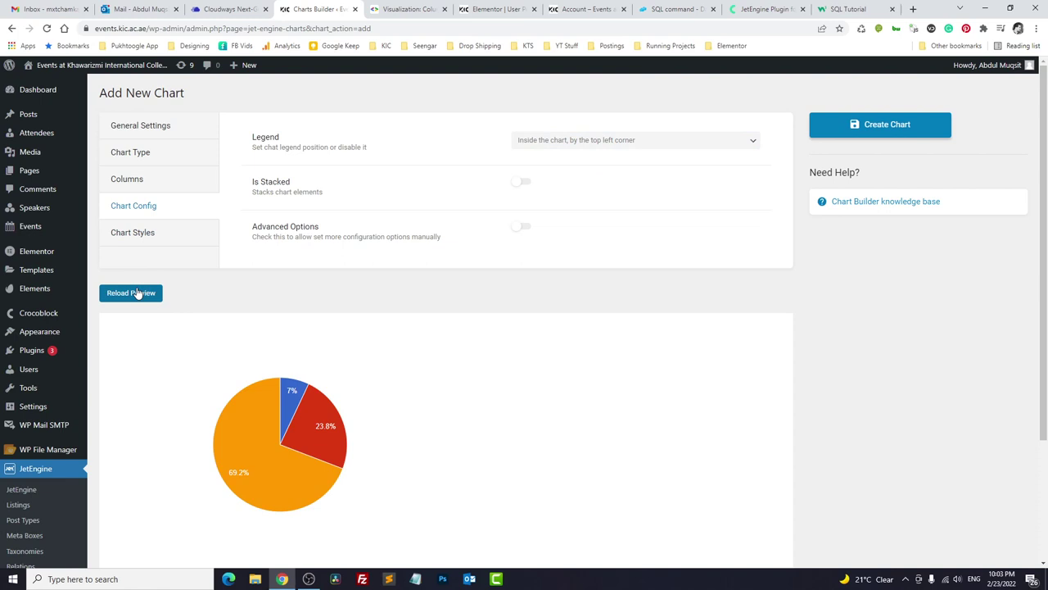
{"action": "scroll", "coordinate": [452, 304], "scroll_direction": "down", "scroll_amount": 2}
{"action": "scroll", "coordinate": [451, 304], "scroll_direction": "up", "scroll_amount": 2}
Put the legend back below the chart, reload the preview and create the chart.
{"action": "left_click", "coordinate": [601, 140]}
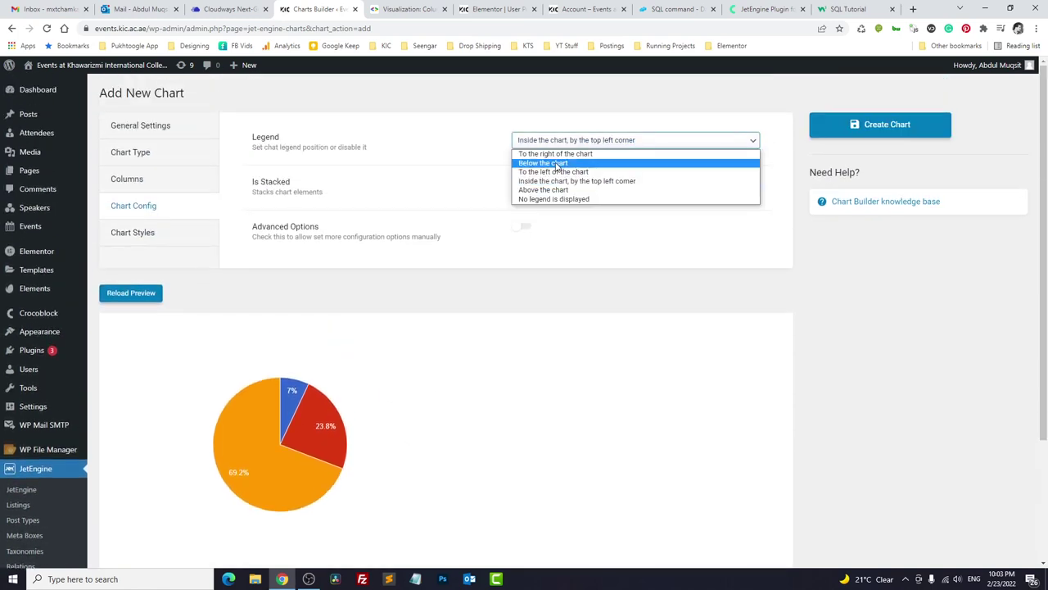
{"action": "left_click", "coordinate": [556, 164]}
{"action": "left_click", "coordinate": [125, 297]}
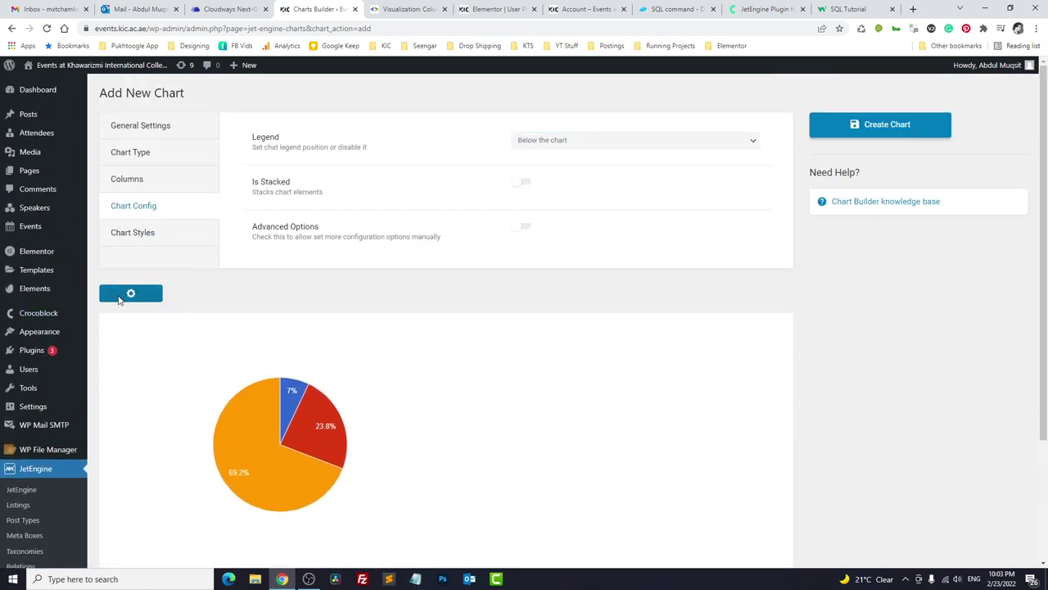
{"action": "left_click", "coordinate": [901, 125]}
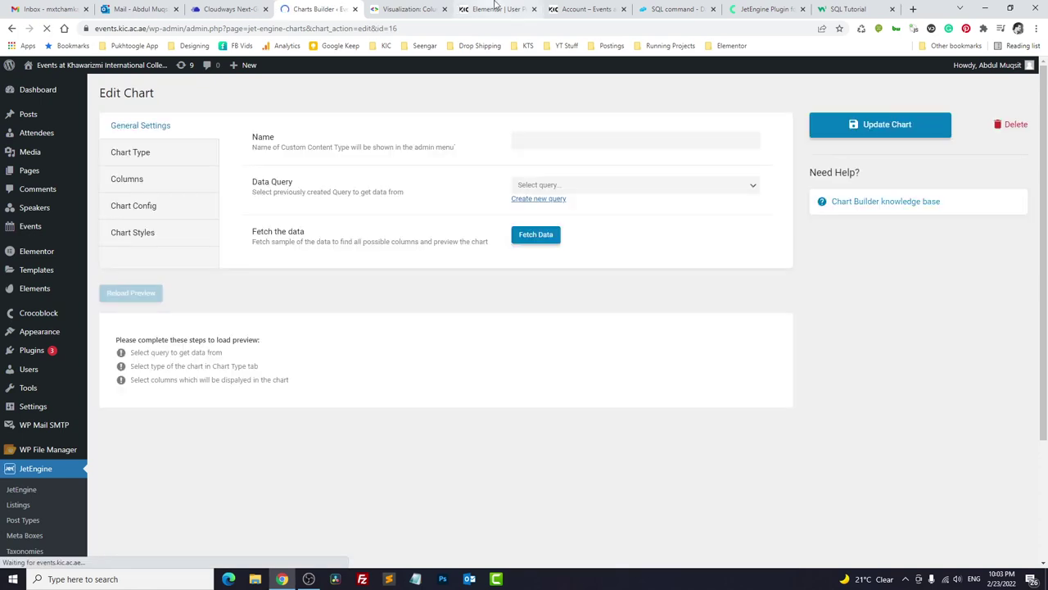
Switch to the Elementor editor of the account dashboard and duplicate the Dynamic Chart widget.
{"action": "left_click", "coordinate": [494, 7]}
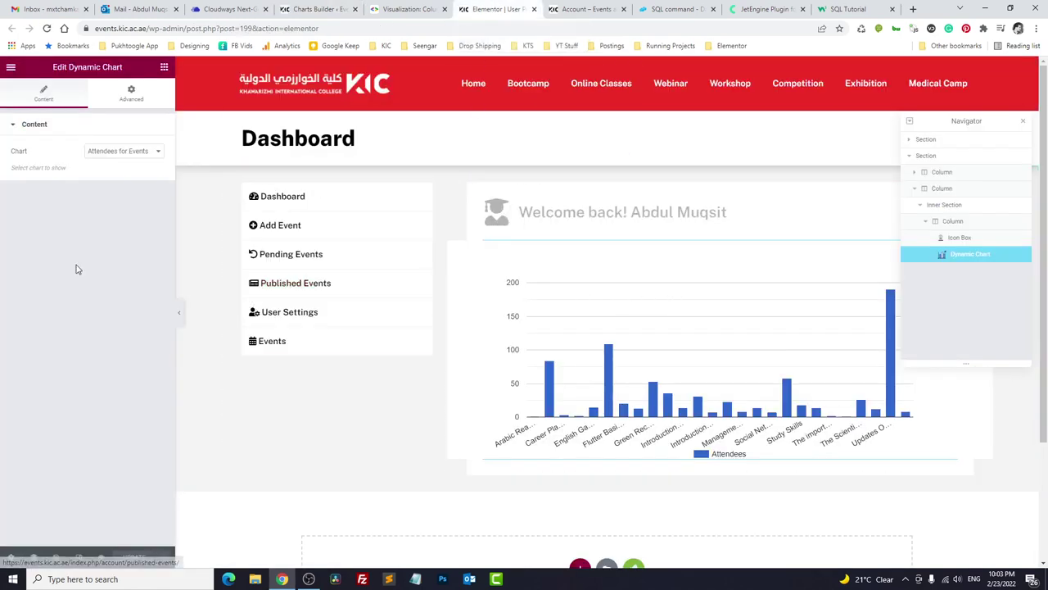
{"action": "right_click", "coordinate": [564, 329]}
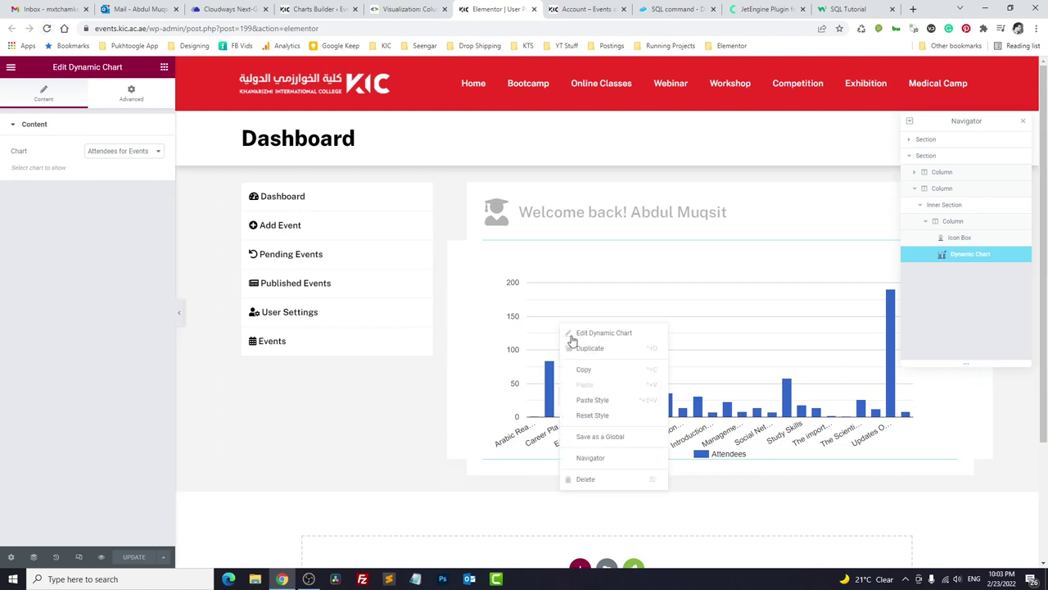
{"action": "left_click", "coordinate": [584, 355]}
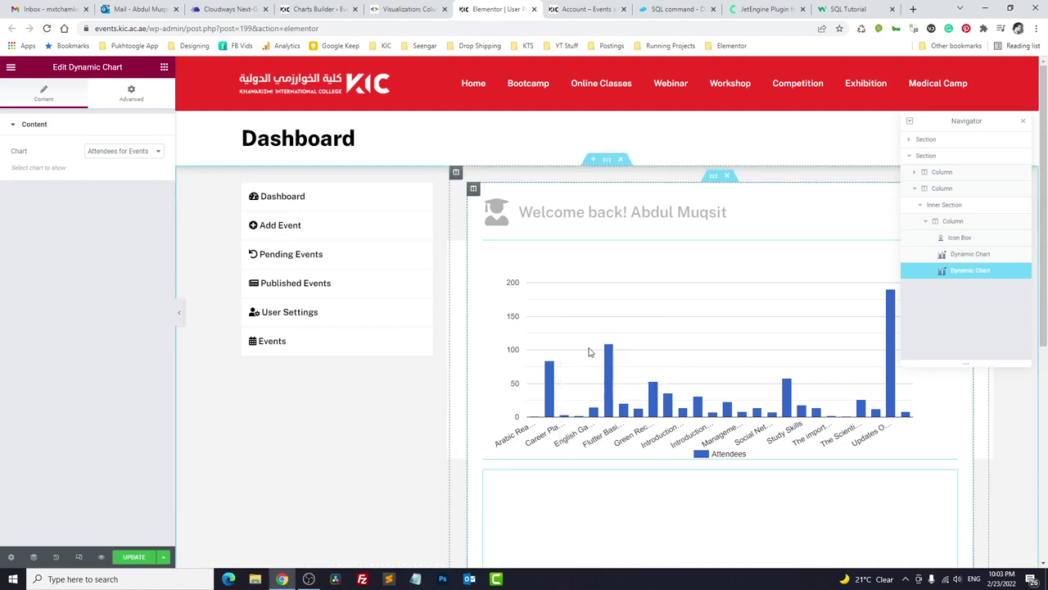
Add a heading above the first chart with the title "Attendees by Event".
{"action": "left_click", "coordinate": [164, 67]}
{"action": "left_click_drag", "start_coordinate": [131, 203], "coordinate": [587, 197]}
{"action": "left_click_drag", "start_coordinate": [98, 163], "coordinate": [2, 172]}
{"action": "type", "text": "A"}
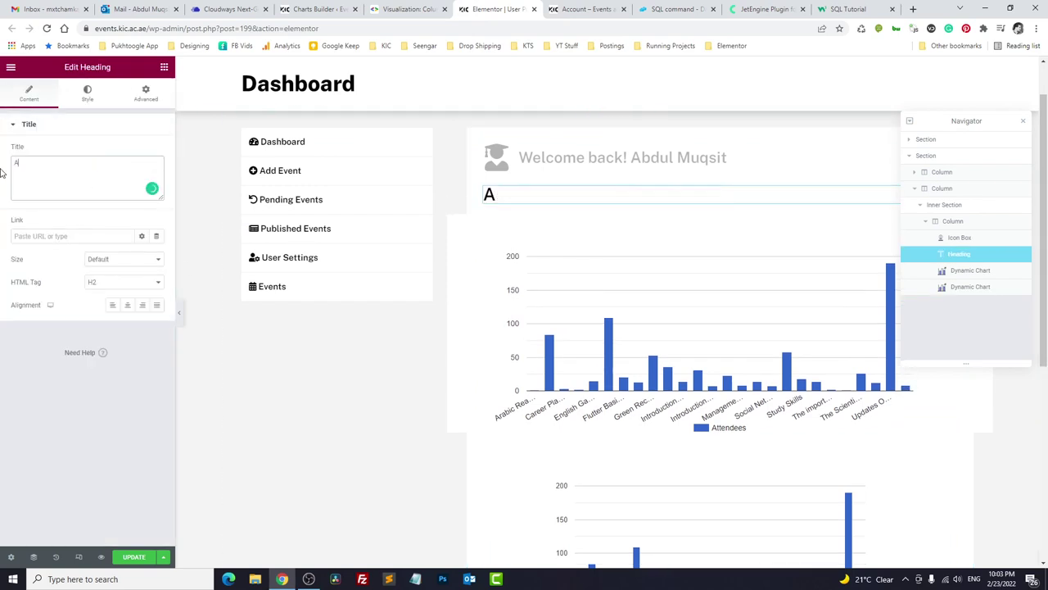
{"action": "type", "text": "ttendees by Event"}
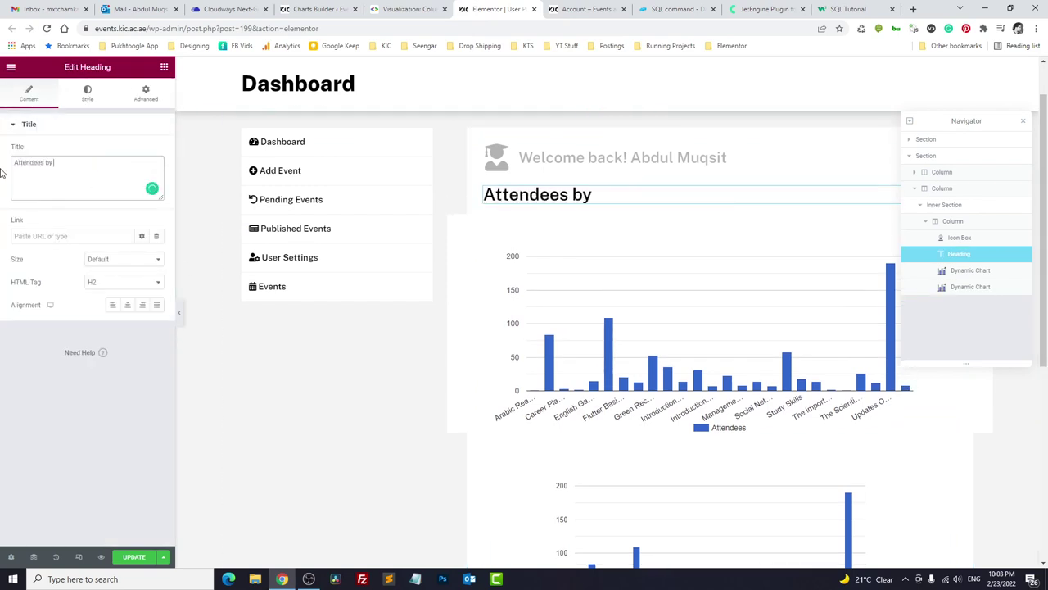
Duplicate the "Attendees by Event" heading and move the copy between the two charts.
{"action": "right_click", "coordinate": [520, 201]}
{"action": "left_click", "coordinate": [537, 223]}
{"action": "double_click", "coordinate": [618, 223]}
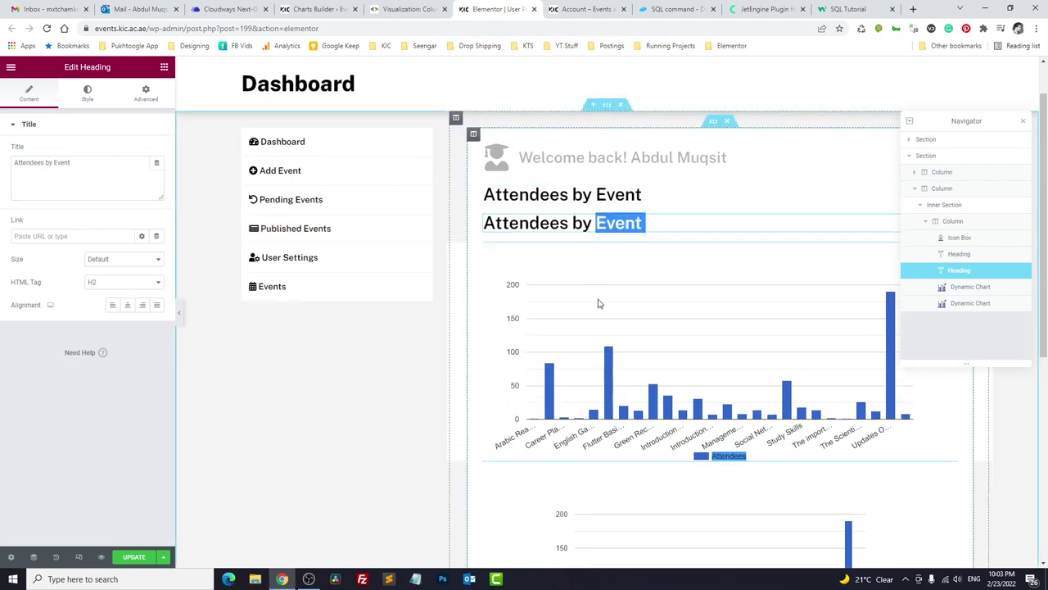
{"action": "left_click", "coordinate": [1023, 120]}
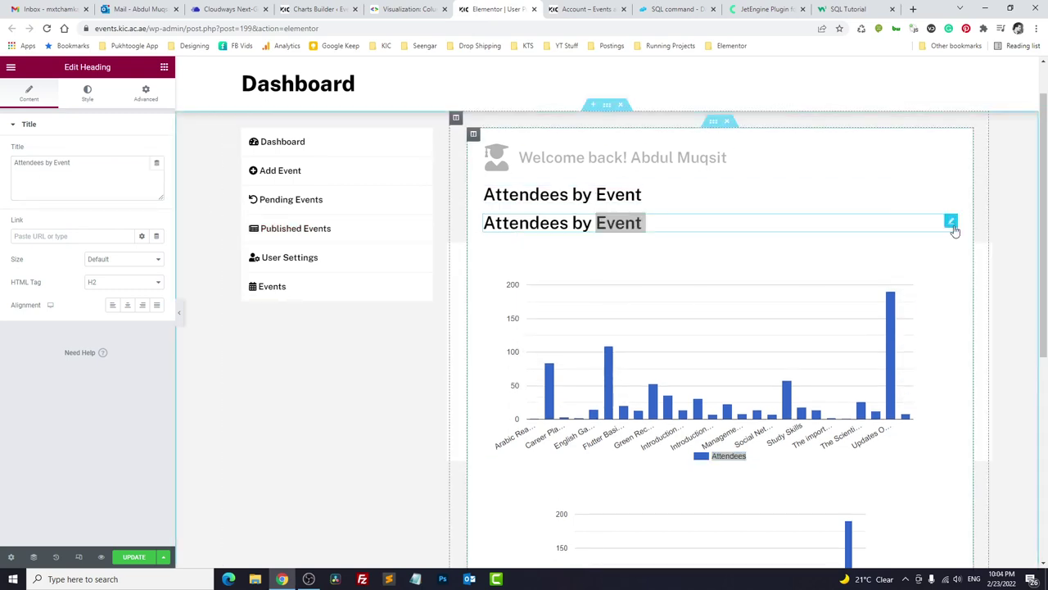
{"action": "left_click_drag", "start_coordinate": [954, 223], "coordinate": [880, 447]}
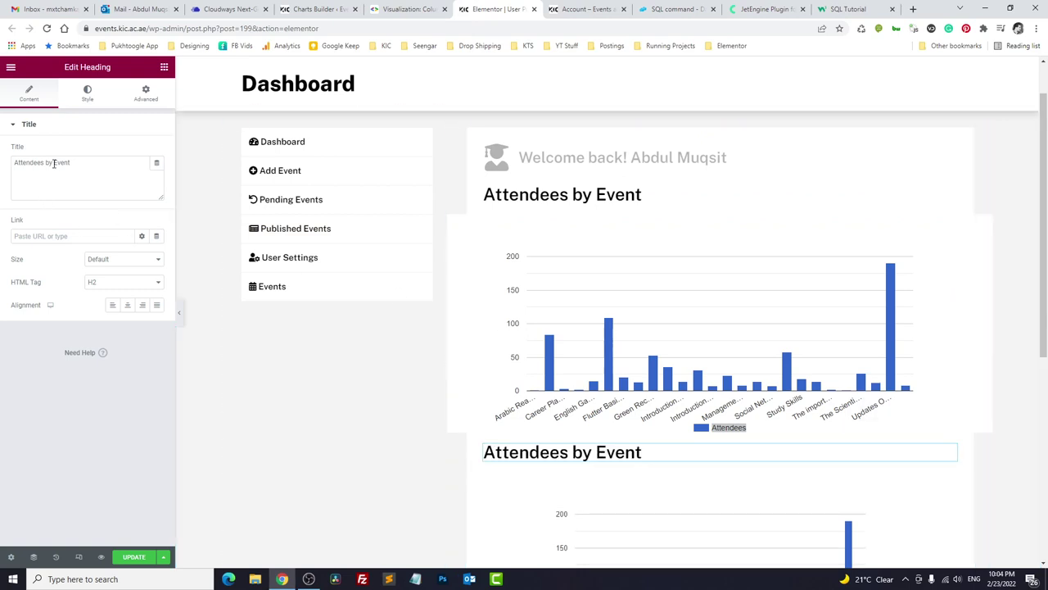
Change the title of the heading above the second chart to "Attendees by Profession".
{"action": "left_click_drag", "start_coordinate": [54, 164], "coordinate": [85, 164]}
{"action": "type", "text": "Profe"}
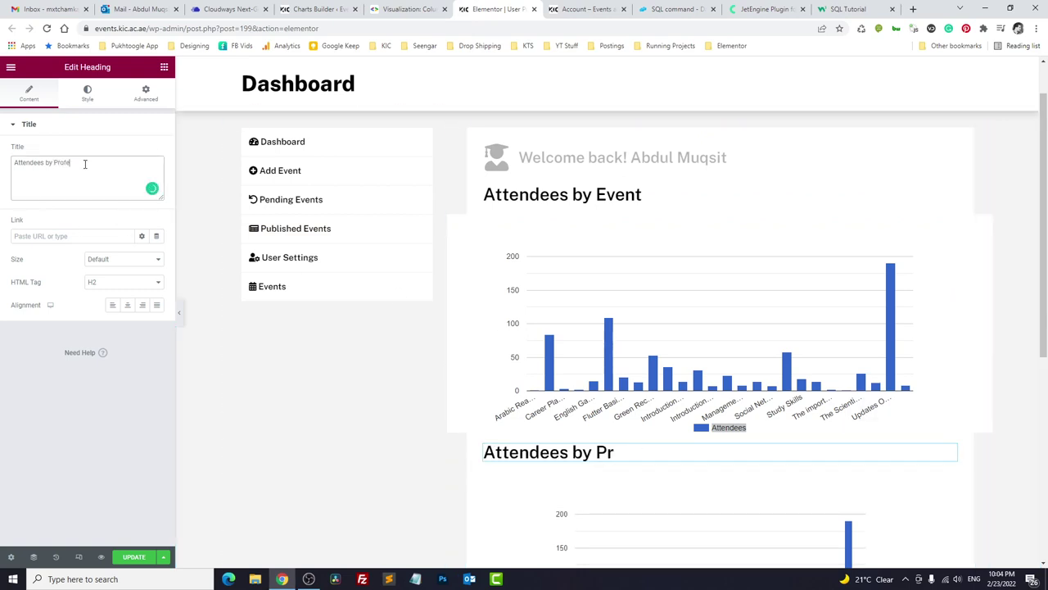
{"action": "type", "text": "ssion"}
Check the available chart choices for the second Dynamic Chart widget and update the page.
{"action": "scroll", "coordinate": [639, 334], "scroll_direction": "down", "scroll_amount": 3}
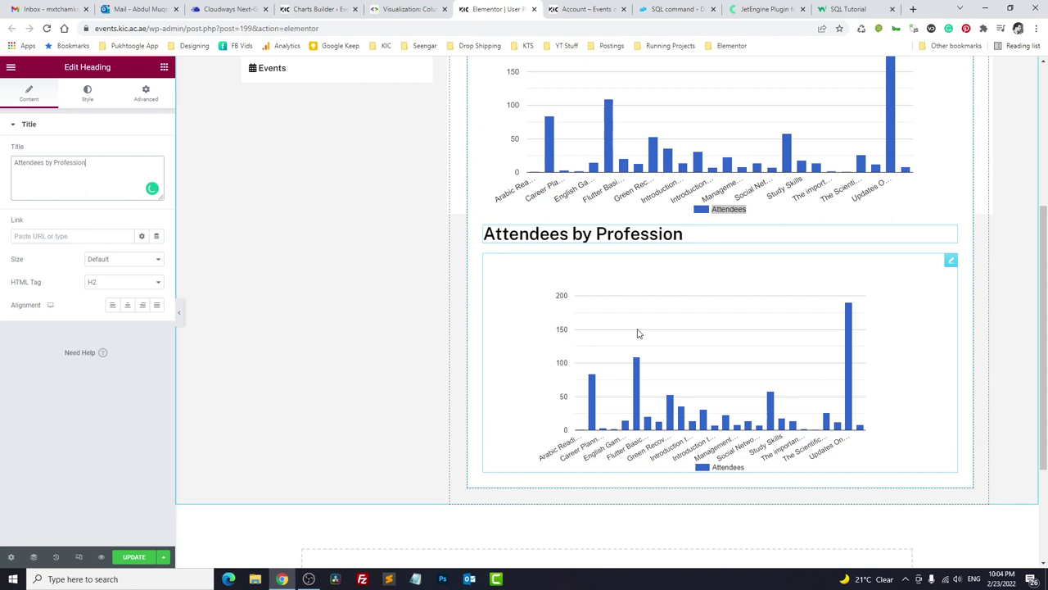
{"action": "left_click", "coordinate": [713, 368]}
{"action": "left_click", "coordinate": [126, 151]}
{"action": "left_click", "coordinate": [123, 161]}
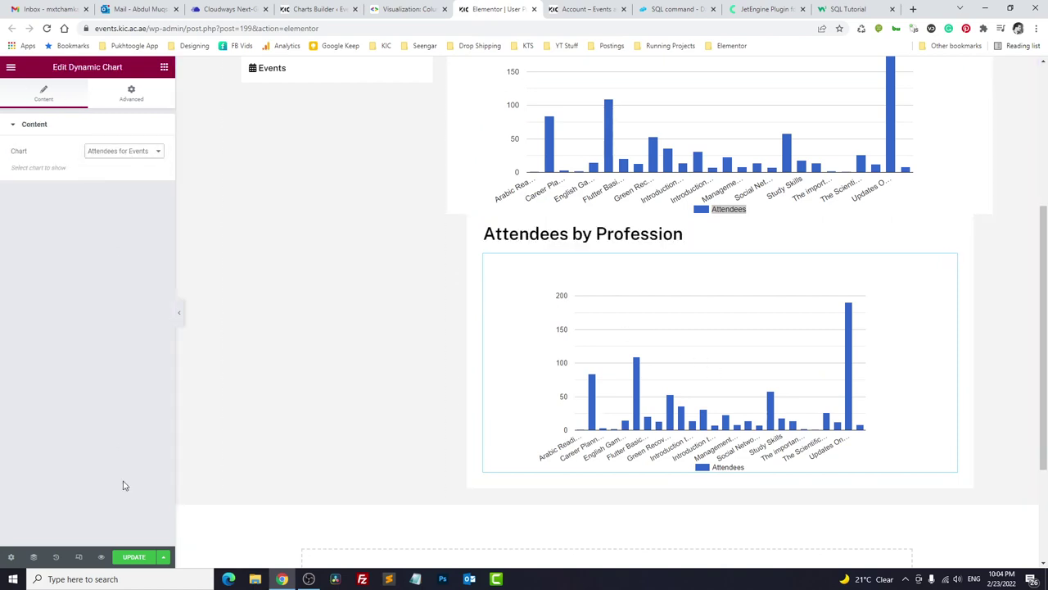
{"action": "left_click", "coordinate": [134, 558]}
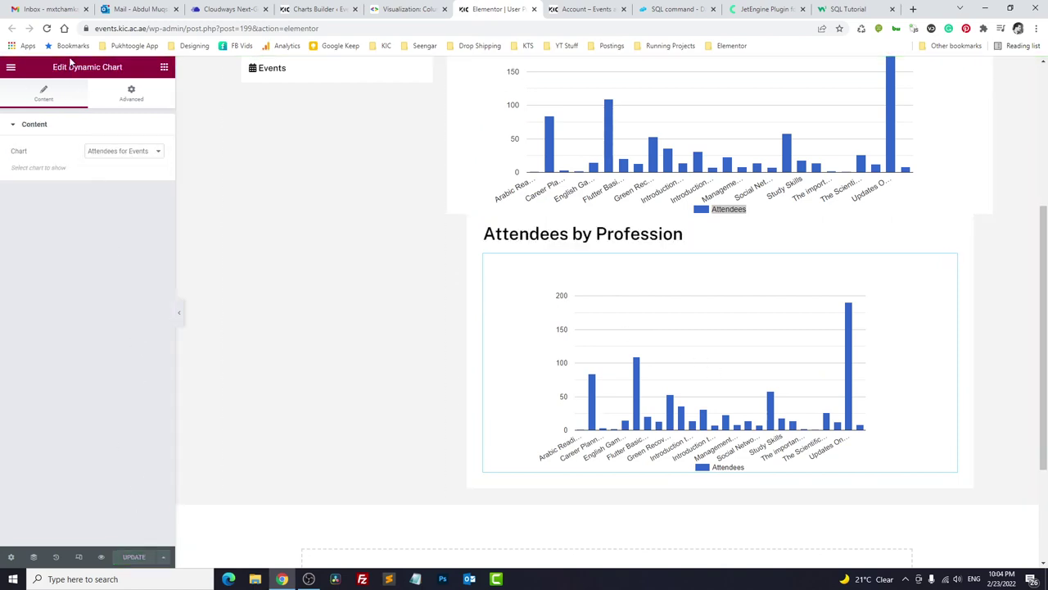
Reload the Elementor editor and set the second Dynamic Chart widget to show the "Attendees by Profession" chart.
{"action": "left_click", "coordinate": [47, 29]}
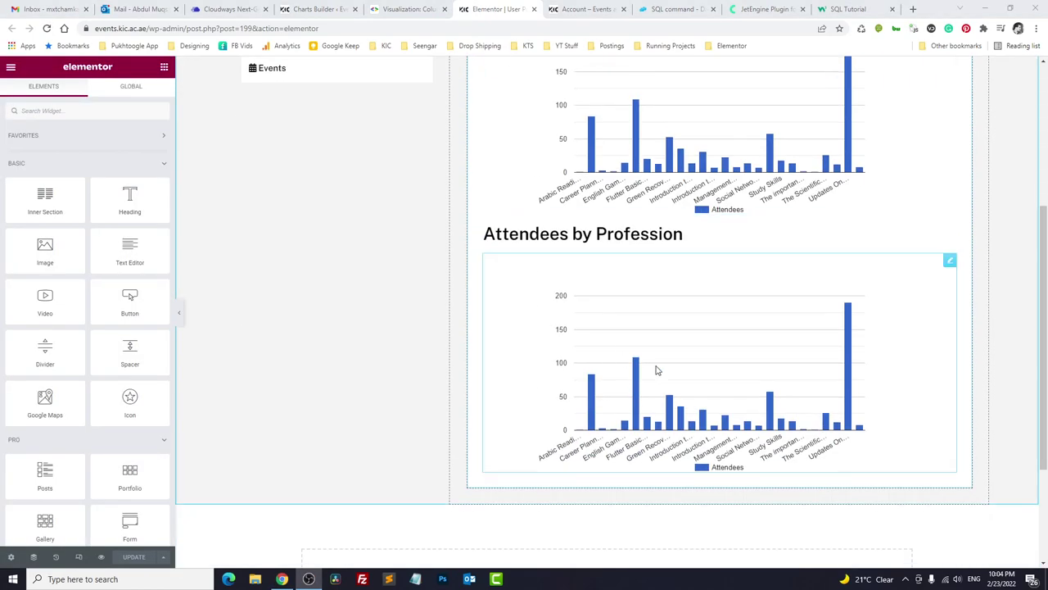
{"action": "left_click", "coordinate": [621, 362]}
{"action": "left_click", "coordinate": [129, 151]}
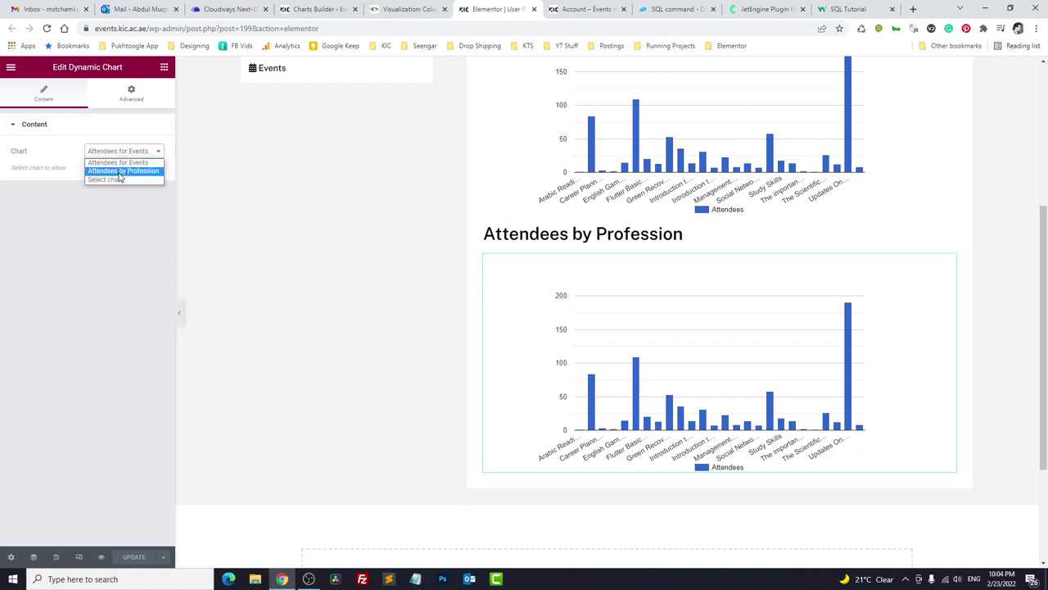
{"action": "left_click", "coordinate": [119, 174]}
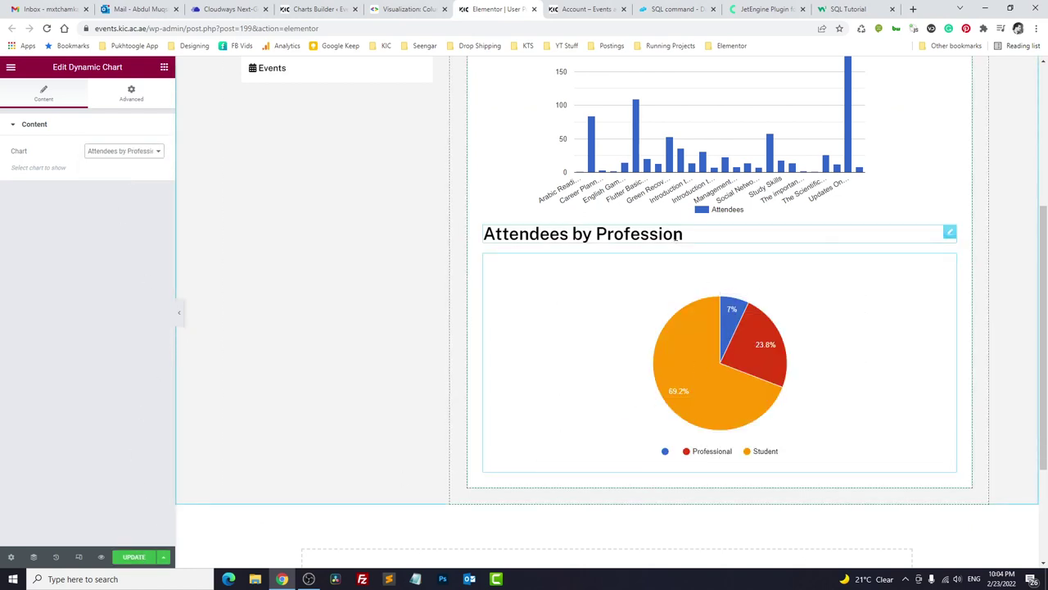
Unlink the margins of the "Attendees by Profession" heading, set its top margin to 30 px, and update the page.
{"action": "left_click", "coordinate": [590, 236]}
{"action": "left_click", "coordinate": [145, 93]}
{"action": "left_click", "coordinate": [152, 164]}
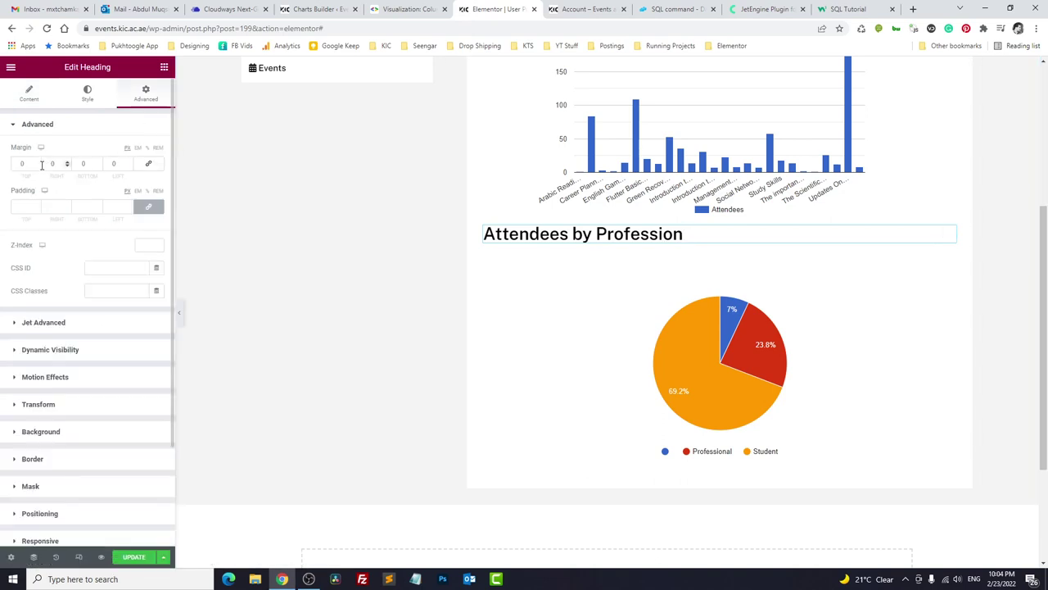
{"action": "left_click", "coordinate": [23, 164]}
{"action": "type", "text": "30"}
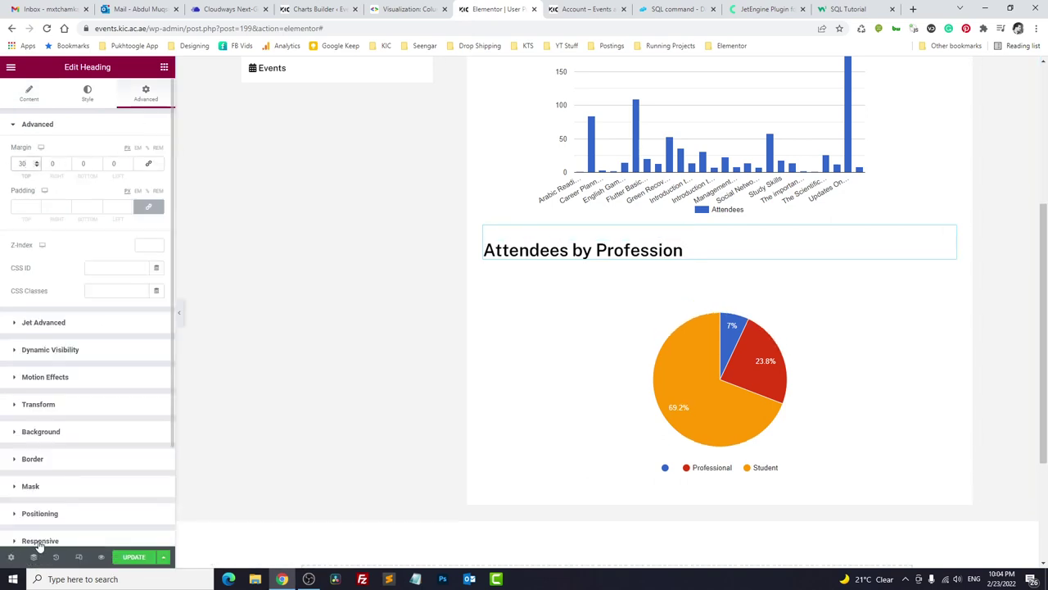
{"action": "left_click", "coordinate": [129, 558]}
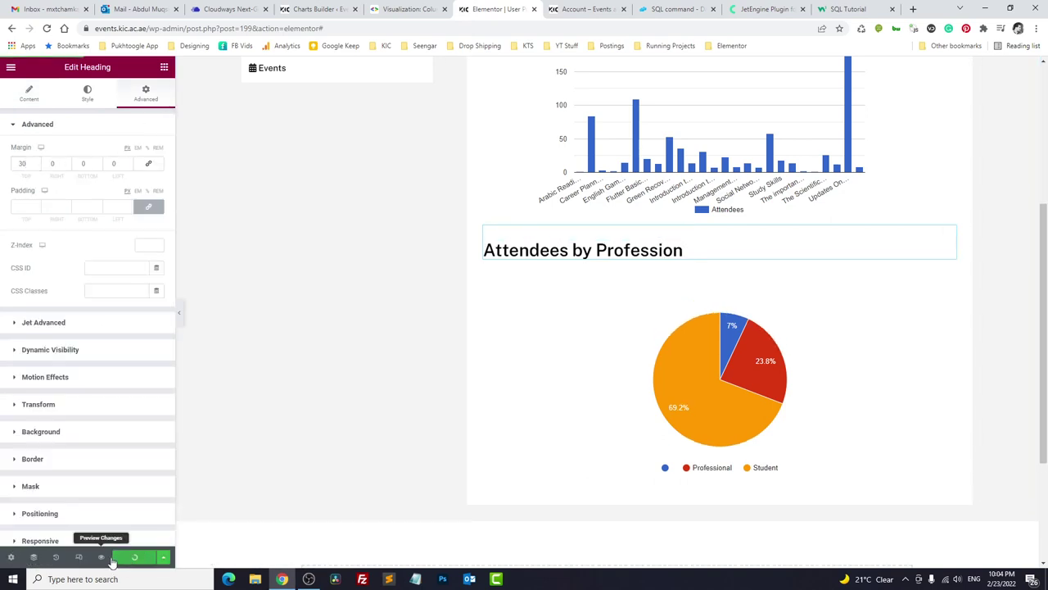
Reload the live account dashboard and check both attendee charts with their headings.
{"action": "left_click", "coordinate": [589, 9]}
{"action": "left_click", "coordinate": [46, 27]}
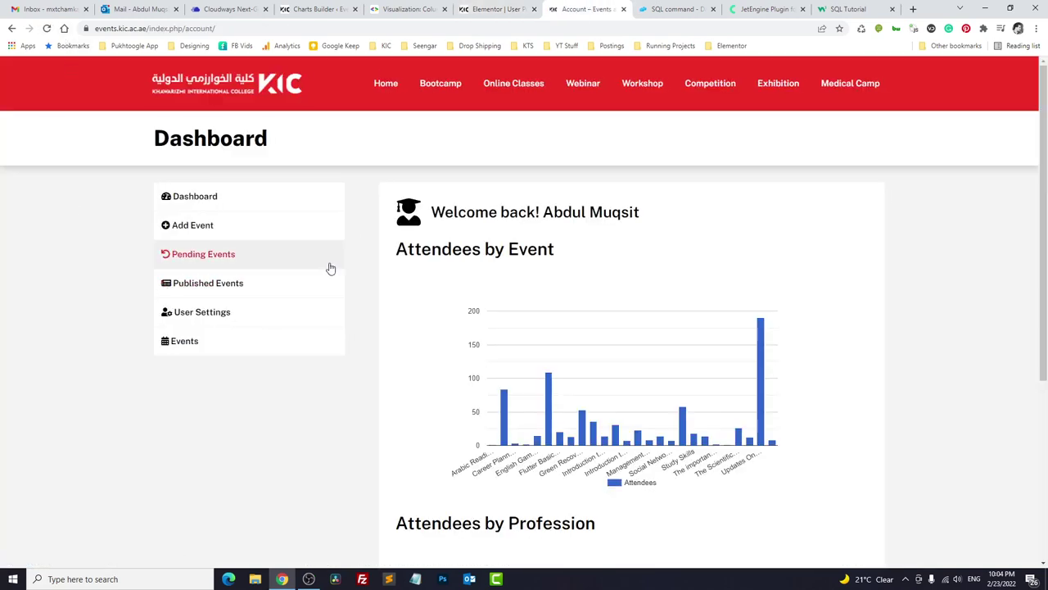
{"action": "scroll", "coordinate": [377, 267], "scroll_direction": "down", "scroll_amount": 2}
{"action": "scroll", "coordinate": [376, 267], "scroll_direction": "down", "scroll_amount": 2}
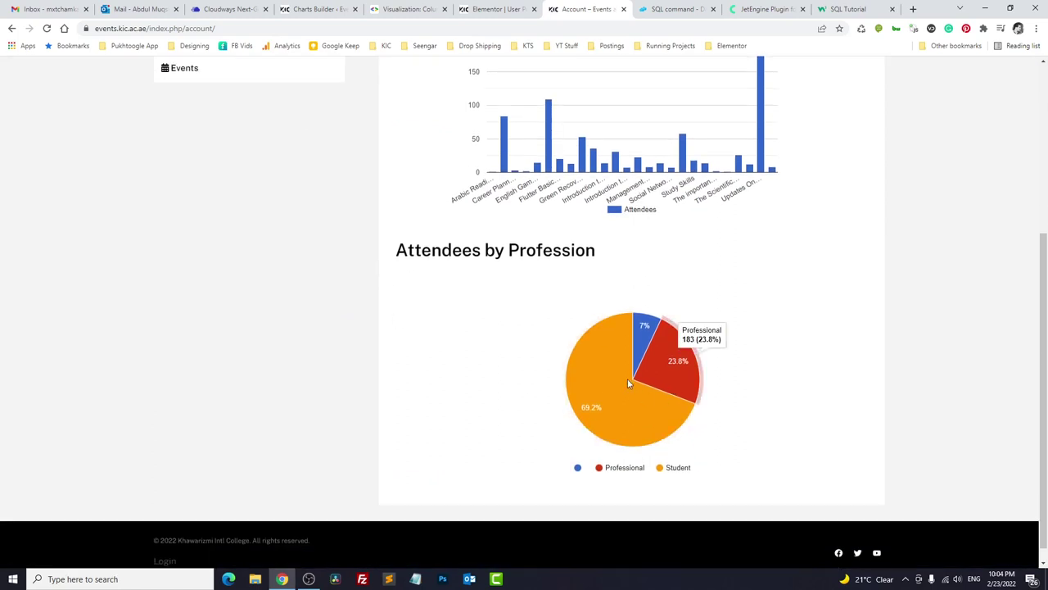
{"action": "scroll", "coordinate": [576, 354], "scroll_direction": "up", "scroll_amount": 5}
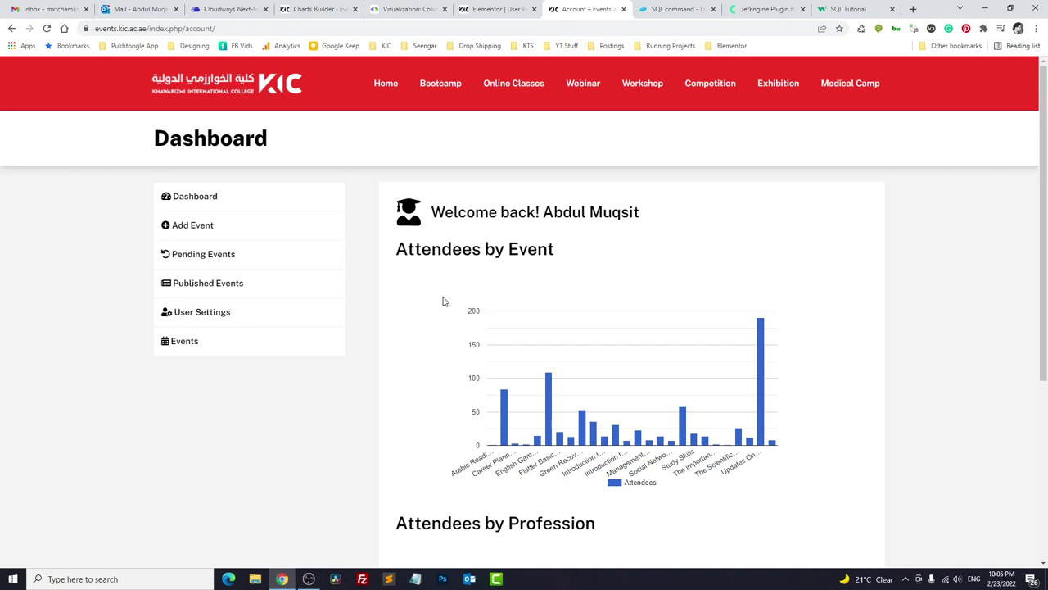
Open the recent file owid-covid-data.csv in Excel, dismiss the activation wizard, and select the entire sheet.
{"action": "key", "text": "super"}
{"action": "type", "text": "ex"}
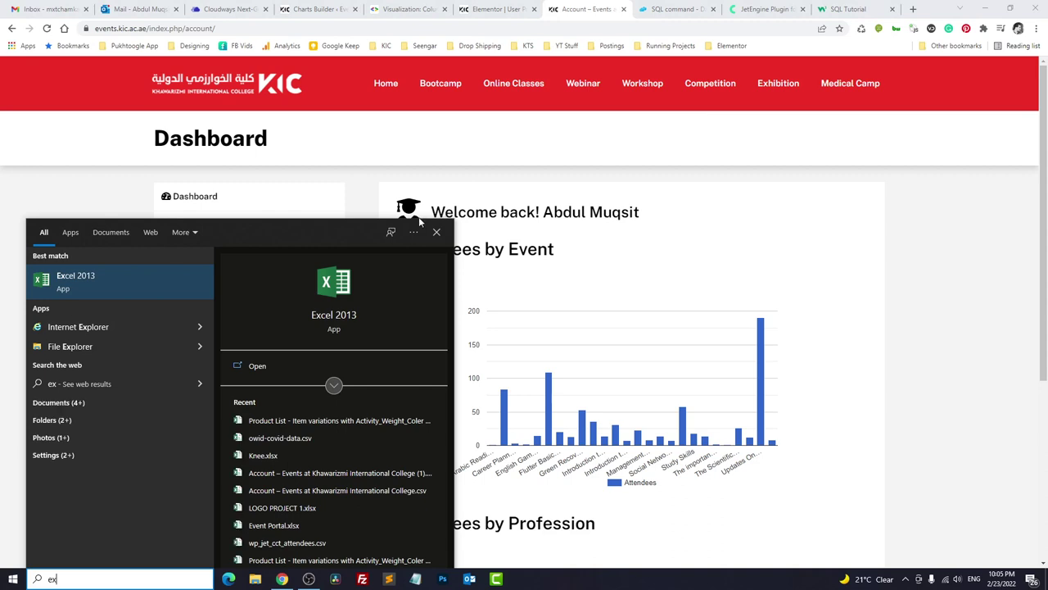
{"action": "left_click", "coordinate": [321, 434]}
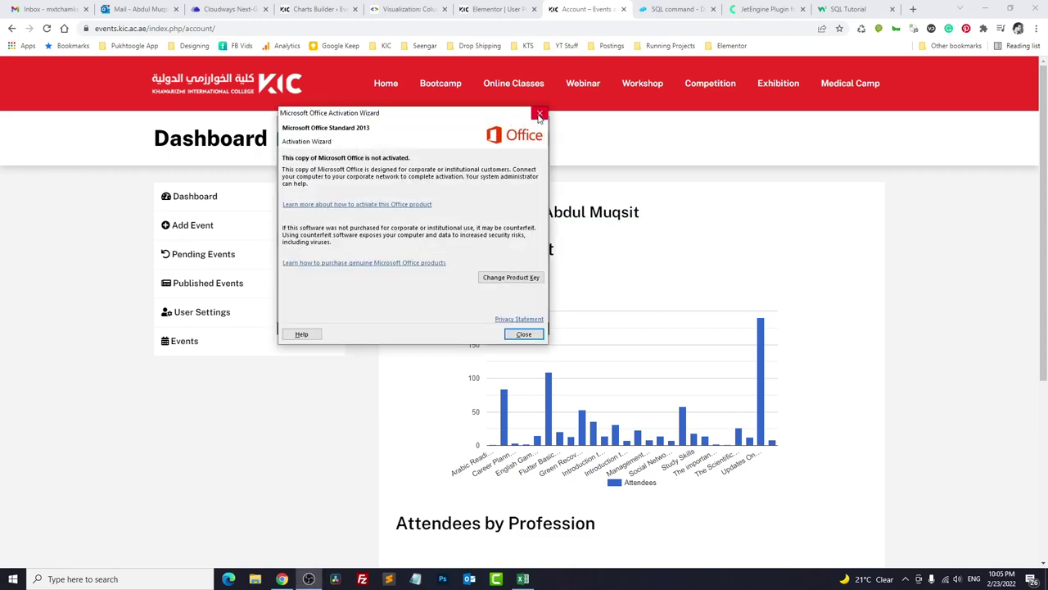
{"action": "left_click", "coordinate": [538, 114]}
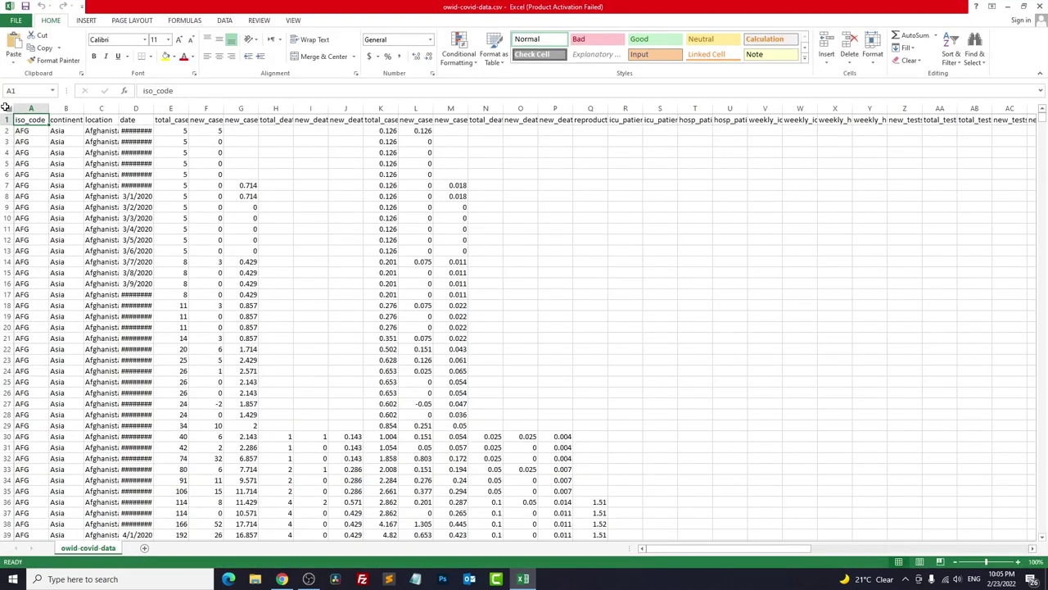
{"action": "left_click", "coordinate": [7, 110]}
{"action": "left_click", "coordinate": [939, 66]}
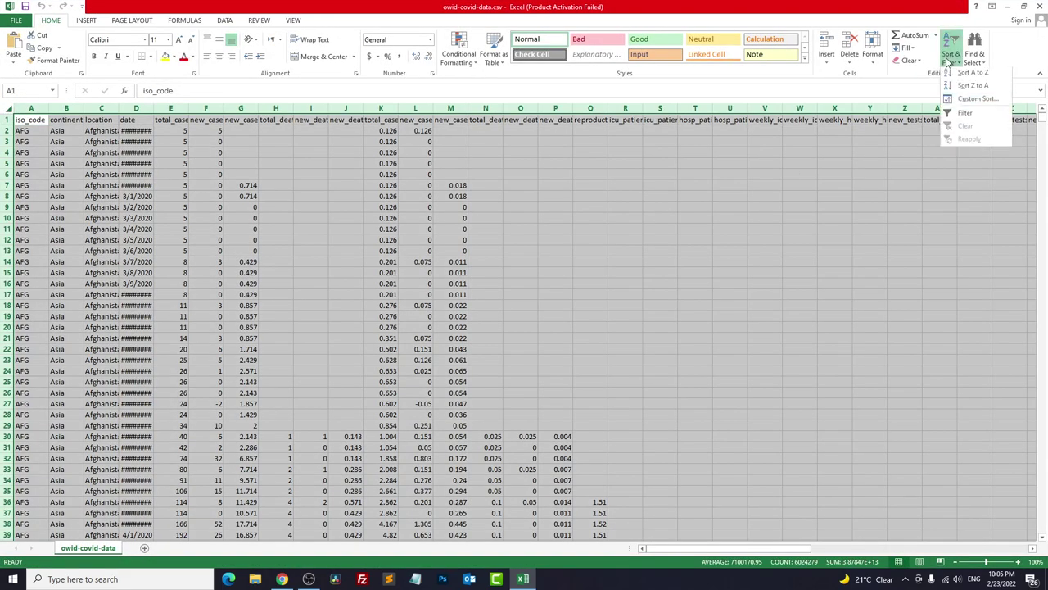
{"action": "left_click", "coordinate": [954, 113]}
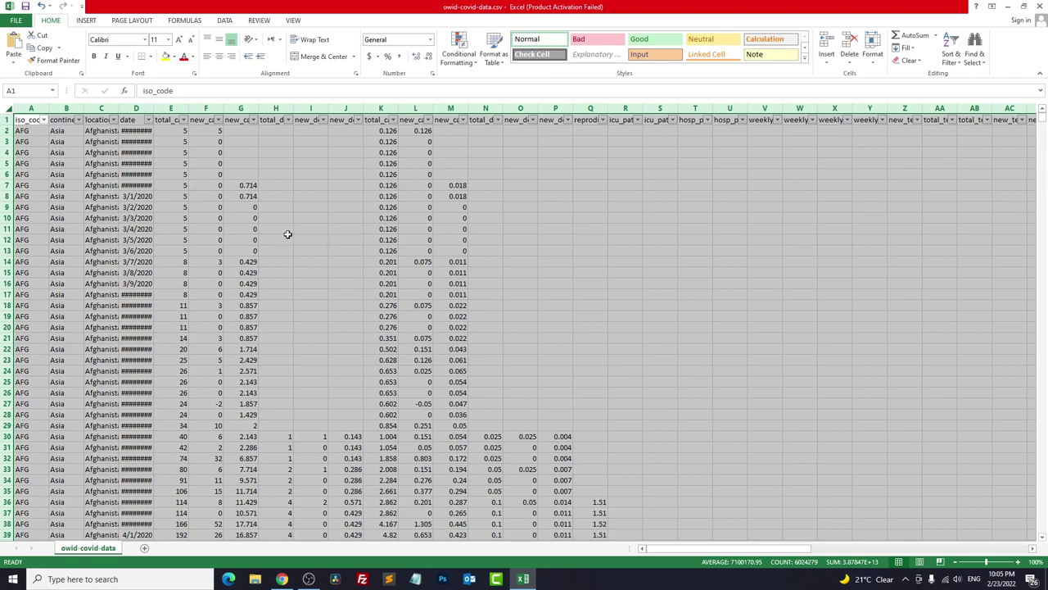
{"action": "left_click", "coordinate": [951, 54]}
{"action": "left_click", "coordinate": [955, 113]}
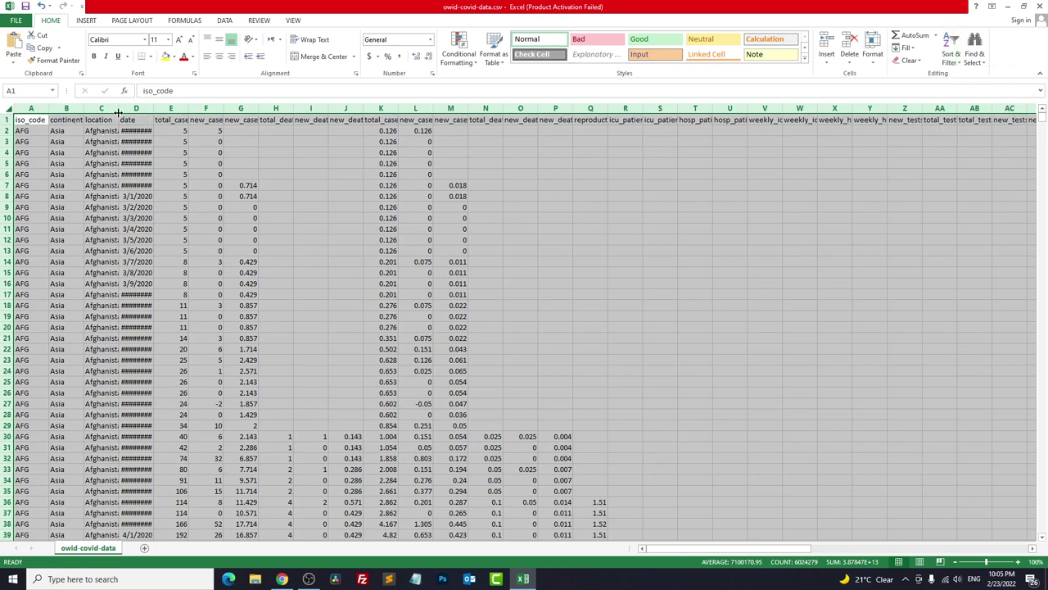
Fit all column widths to their contents and delete rows 2 to 7, which hold the February 2020 dates.
{"action": "double_click", "coordinate": [154, 107]}
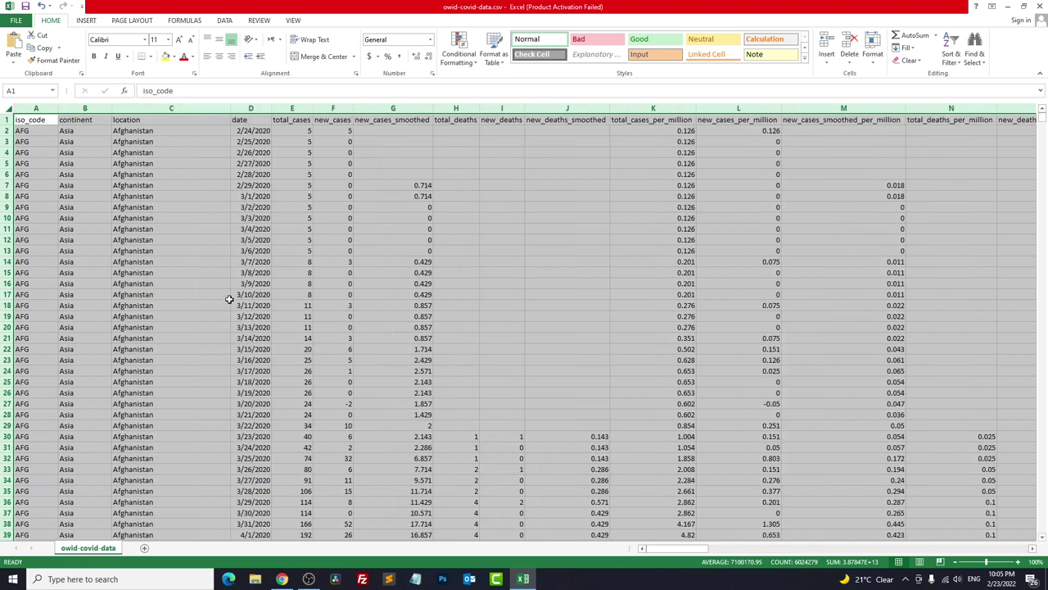
{"action": "left_click", "coordinate": [259, 196]}
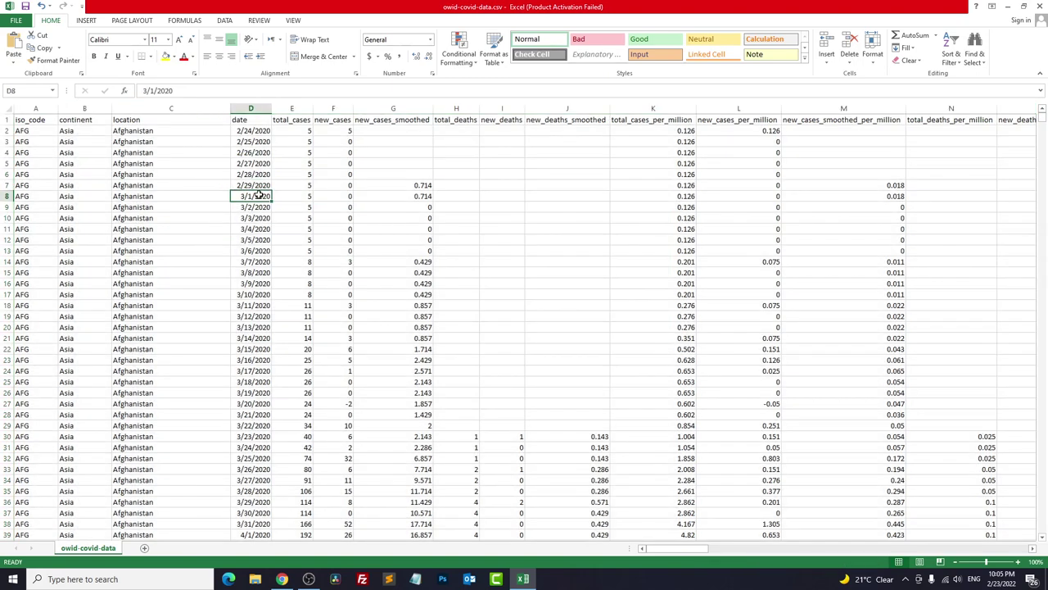
{"action": "left_click_drag", "start_coordinate": [7, 130], "coordinate": [7, 187]}
{"action": "right_click", "coordinate": [10, 179]}
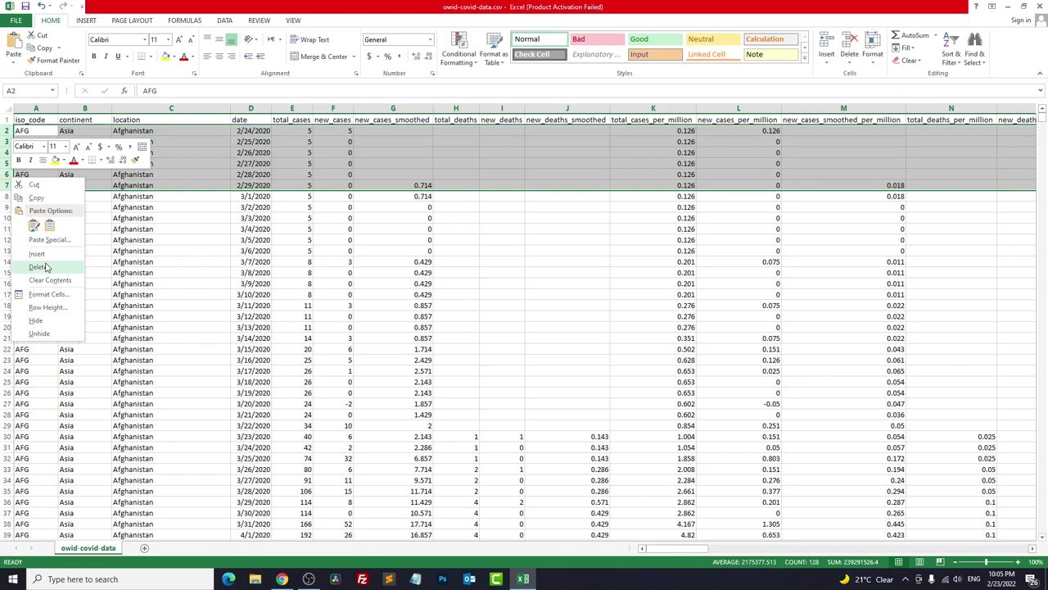
{"action": "left_click", "coordinate": [38, 267]}
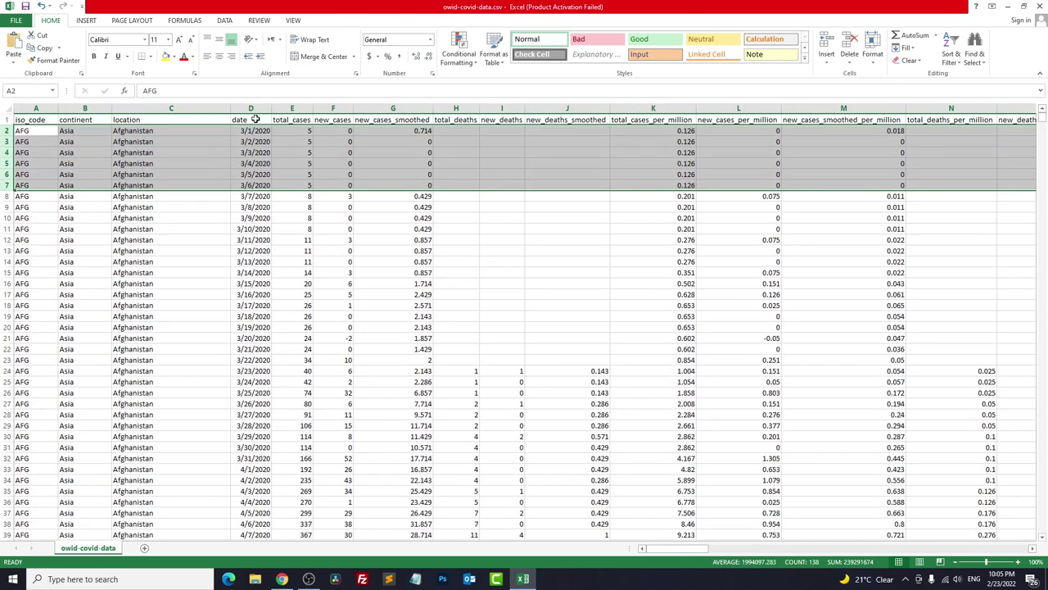
Copy the date, total_cases and new_cases data in D1:F31, including the header row.
{"action": "left_click_drag", "start_coordinate": [255, 118], "coordinate": [335, 438]}
{"action": "key", "text": "ctrl+c"}
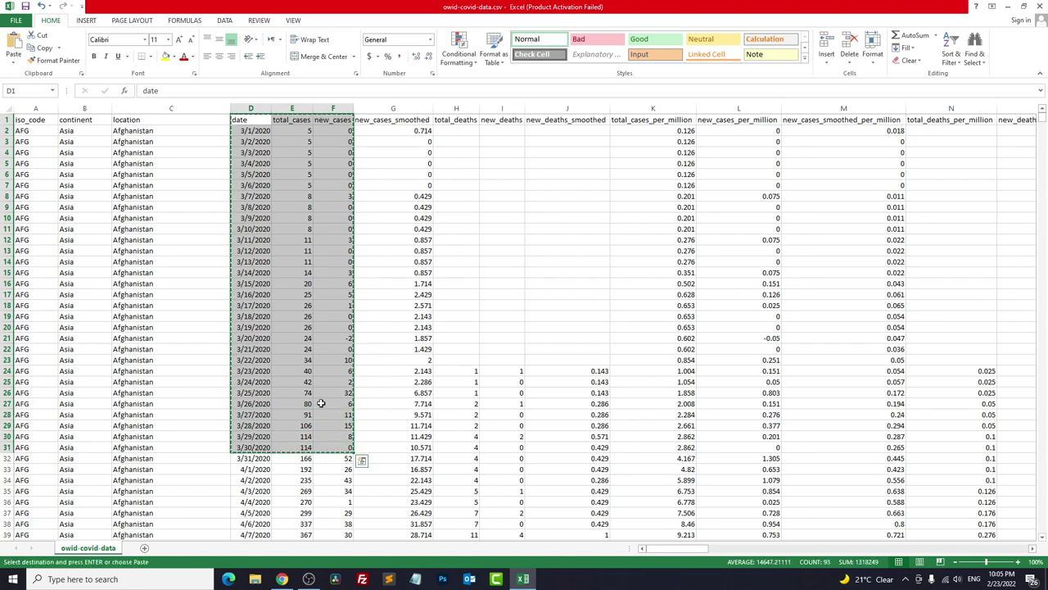
{"action": "left_click", "coordinate": [333, 349]}
{"action": "left_click", "coordinate": [250, 108]}
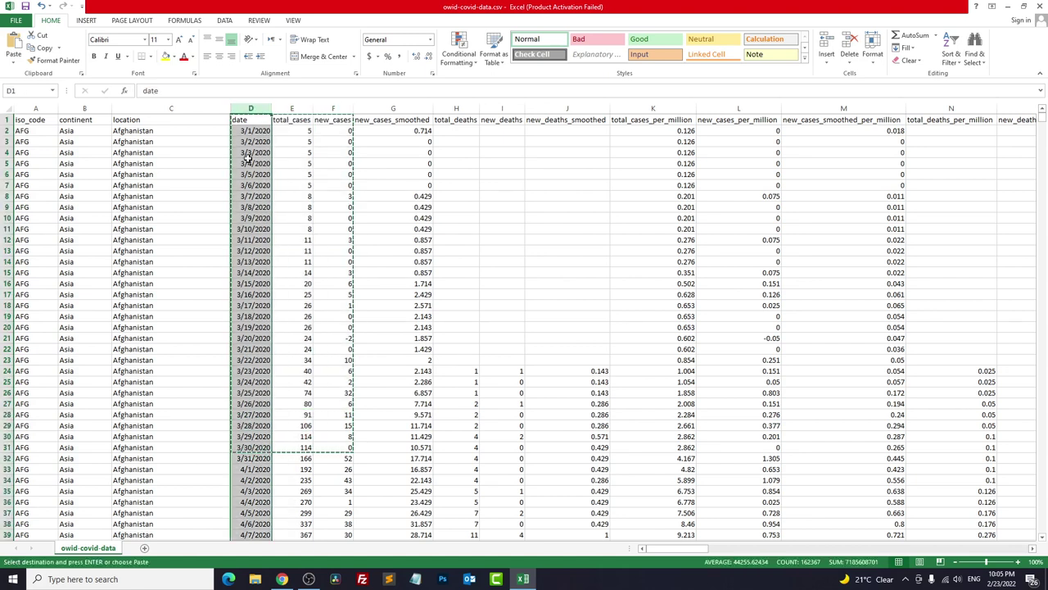
{"action": "left_click", "coordinate": [253, 304]}
Switch to Chrome, open Mr. Data Converter in a new tab, and paste the copied COVID data as its input.
{"action": "key", "text": "alt+Tab"}
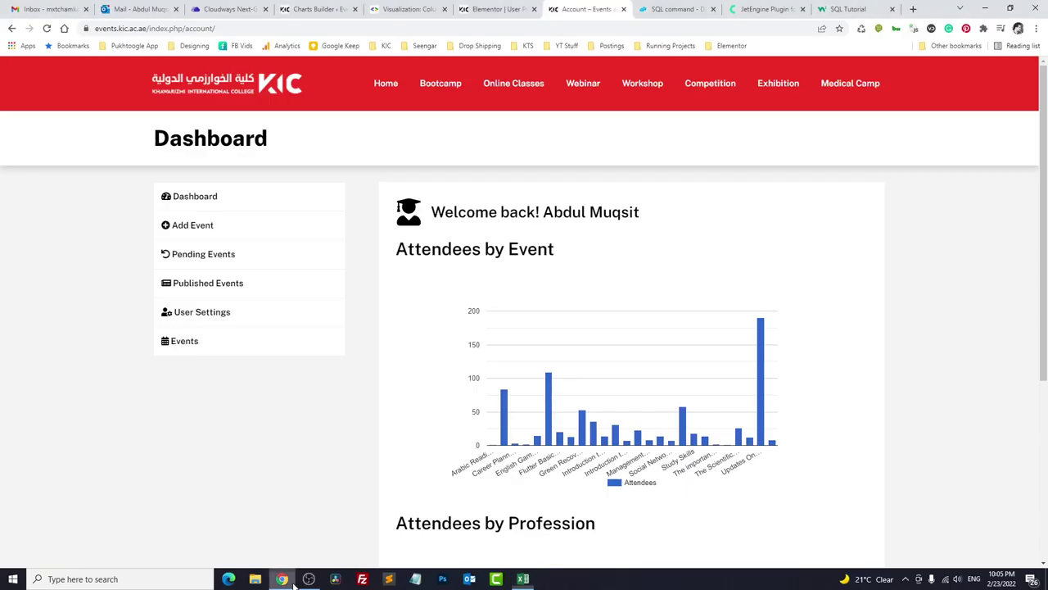
{"action": "left_click", "coordinate": [913, 9]}
{"action": "type", "text": "mr dat"}
{"action": "key", "text": "Return"}
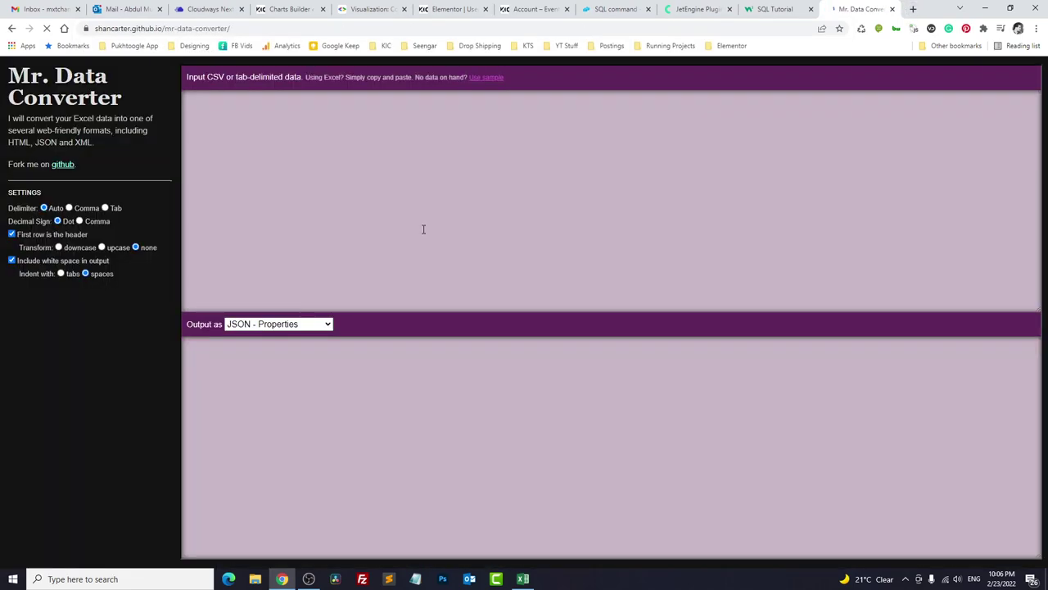
{"action": "left_click", "coordinate": [416, 175]}
{"action": "key", "text": "ctrl+v"}
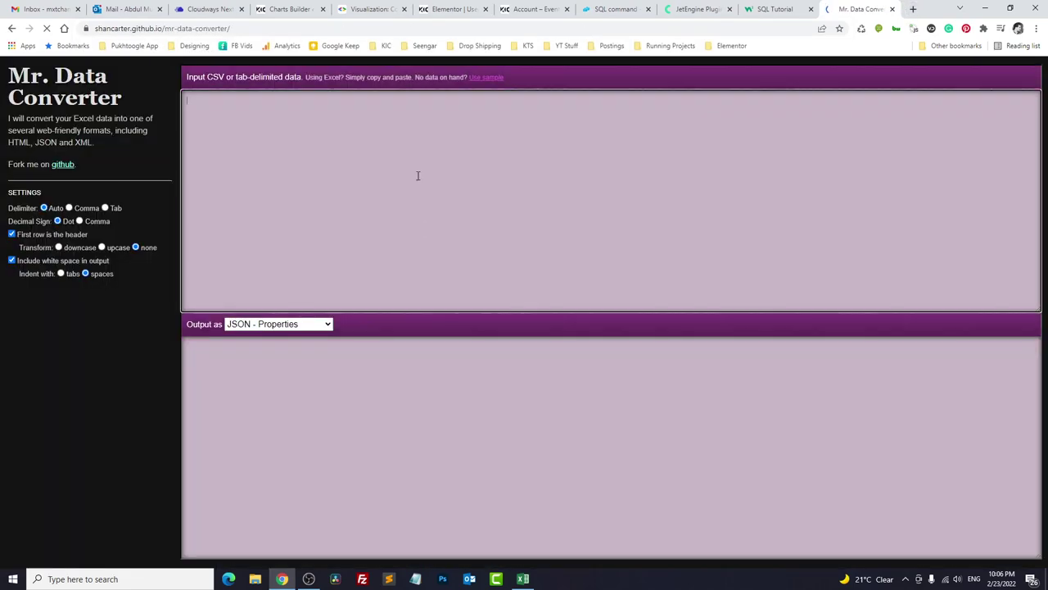
Set the converter's output format to MySQL and copy the generated SQL code.
{"action": "left_click", "coordinate": [298, 326]}
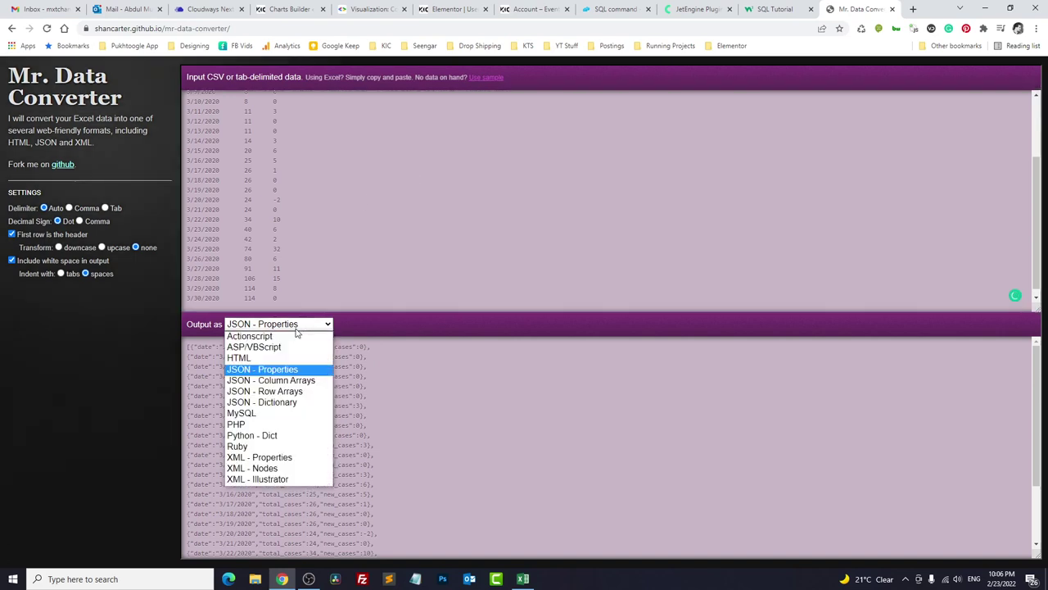
{"action": "left_click", "coordinate": [257, 413]}
{"action": "left_click", "coordinate": [266, 414]}
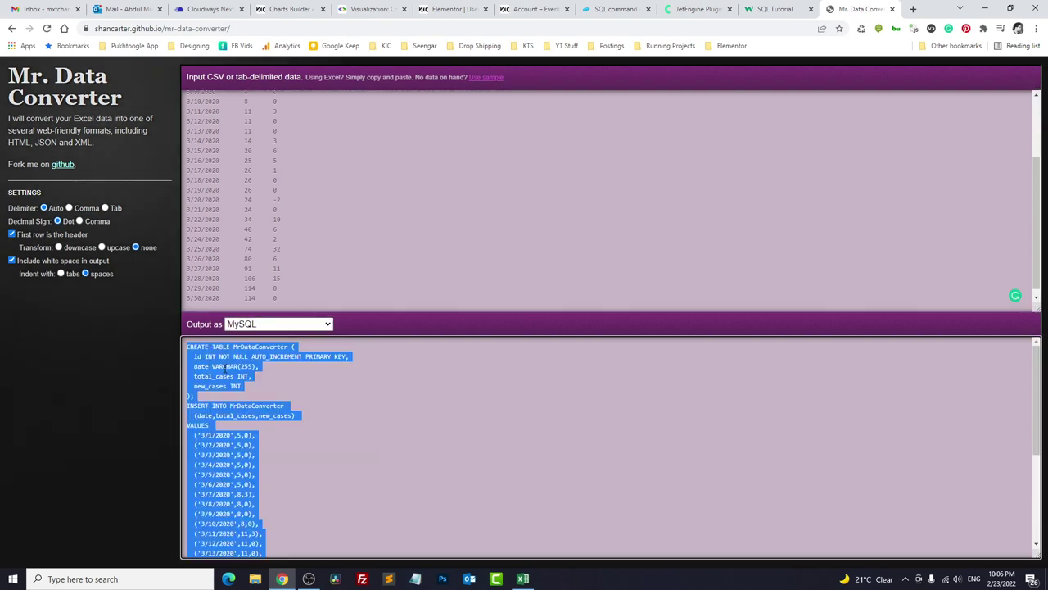
{"action": "right_click", "coordinate": [225, 409]}
{"action": "left_click", "coordinate": [249, 408]}
Paste the SQL into the database manager's SQL command, rename the table to covid in both statements, and execute it.
{"action": "left_click", "coordinate": [591, 9]}
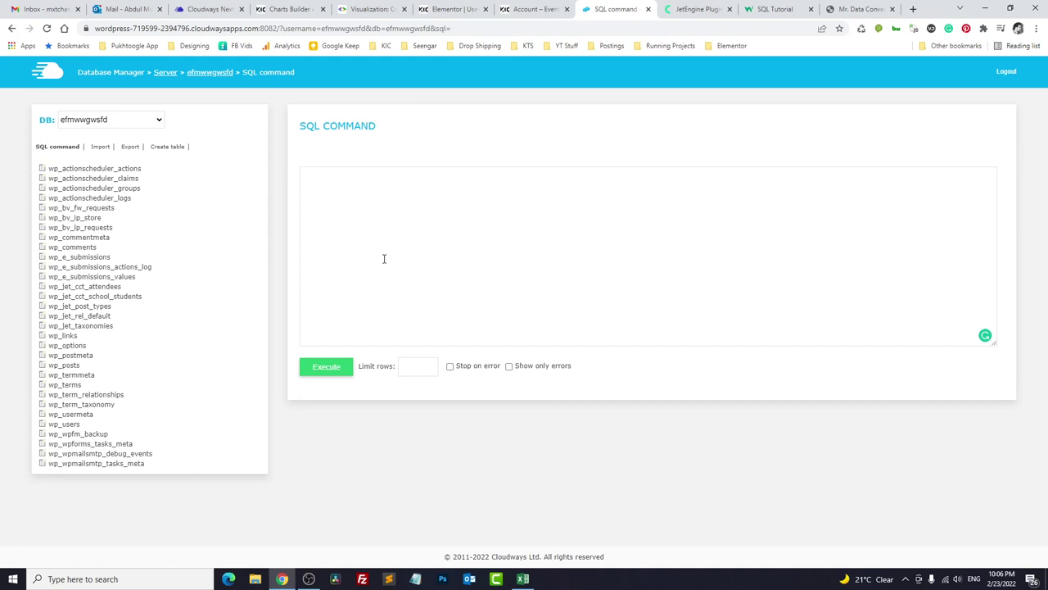
{"action": "key", "text": "ctrl+v"}
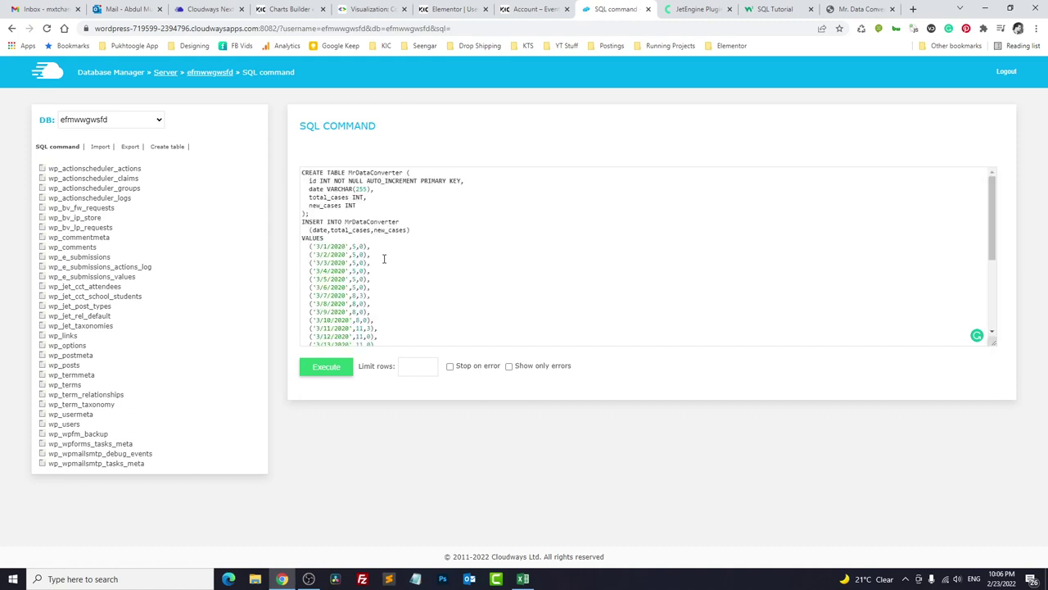
{"action": "double_click", "coordinate": [378, 173]}
{"action": "type", "text": "covid"}
{"action": "double_click", "coordinate": [359, 222]}
{"action": "type", "text": "v"}
{"action": "left_click", "coordinate": [335, 366]}
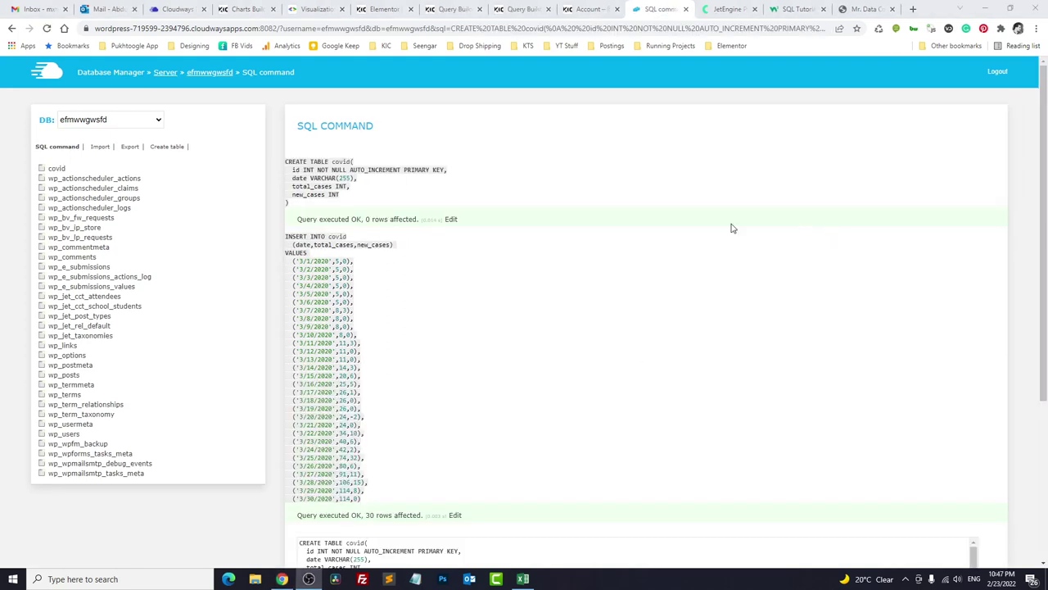
{"action": "double_click", "coordinate": [371, 515]}
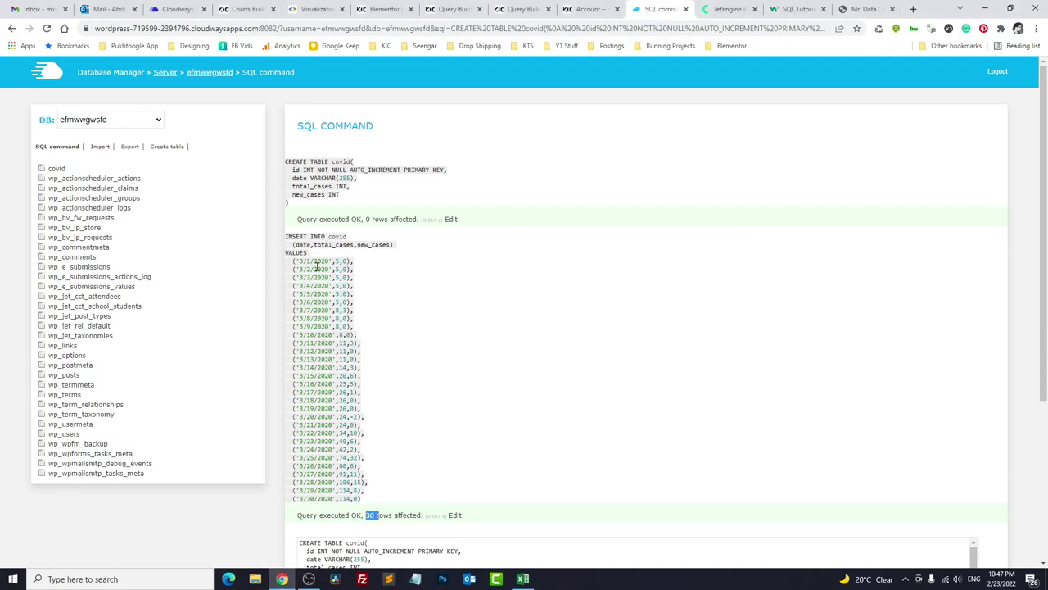
Add a new JetEngine query named "COVID new Cases" with the query type SQL Query.
{"action": "left_click", "coordinate": [431, 6]}
{"action": "left_click", "coordinate": [188, 93]}
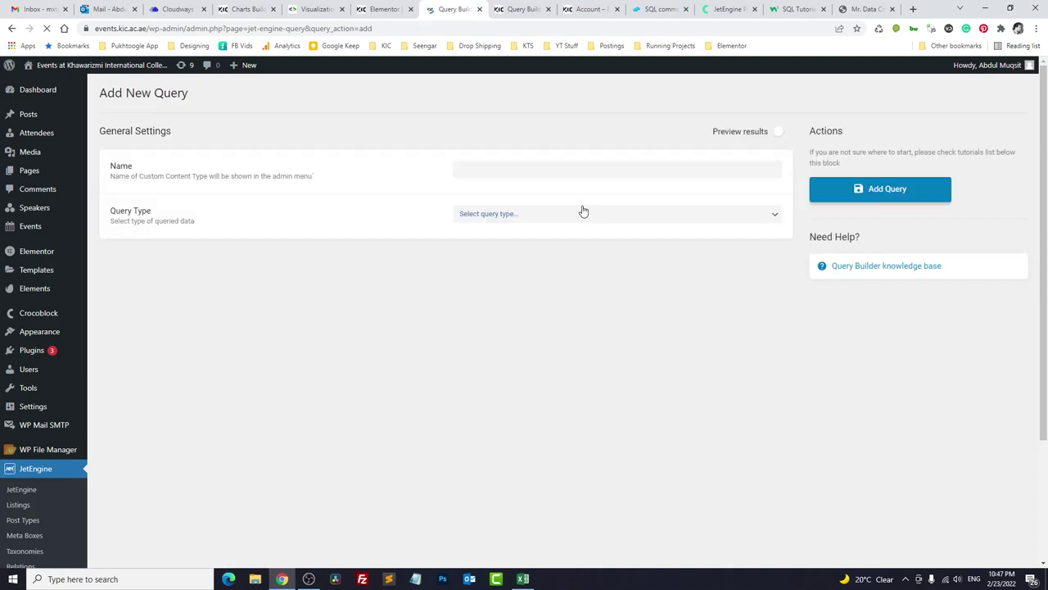
{"action": "left_click", "coordinate": [515, 169]}
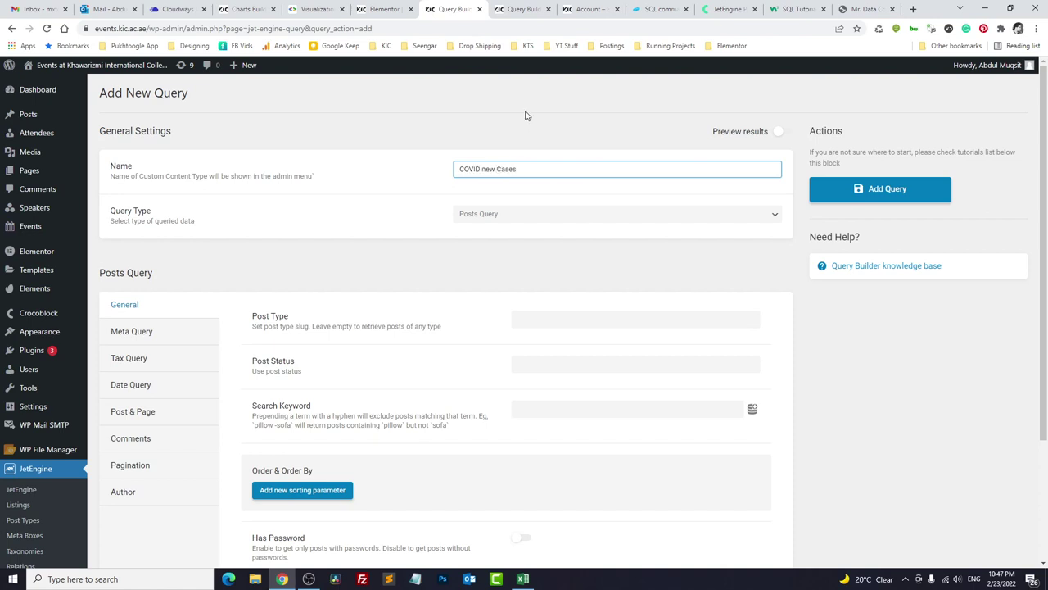
{"action": "left_click", "coordinate": [494, 214]}
{"action": "left_click", "coordinate": [483, 275]}
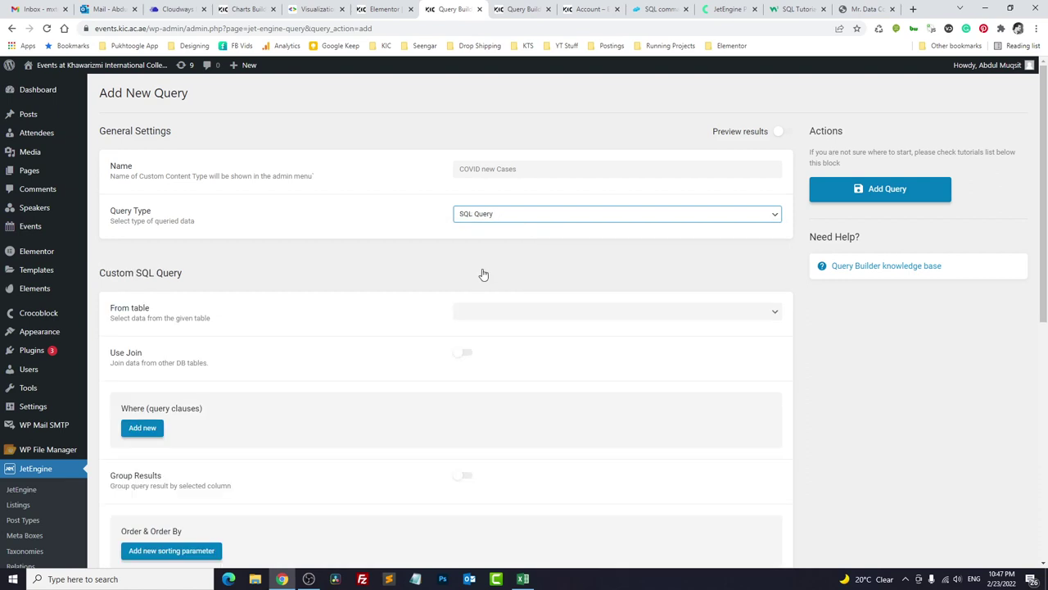
Try to choose the covid table as the query's source table.
{"action": "scroll", "coordinate": [483, 274], "scroll_direction": "down", "scroll_amount": 1}
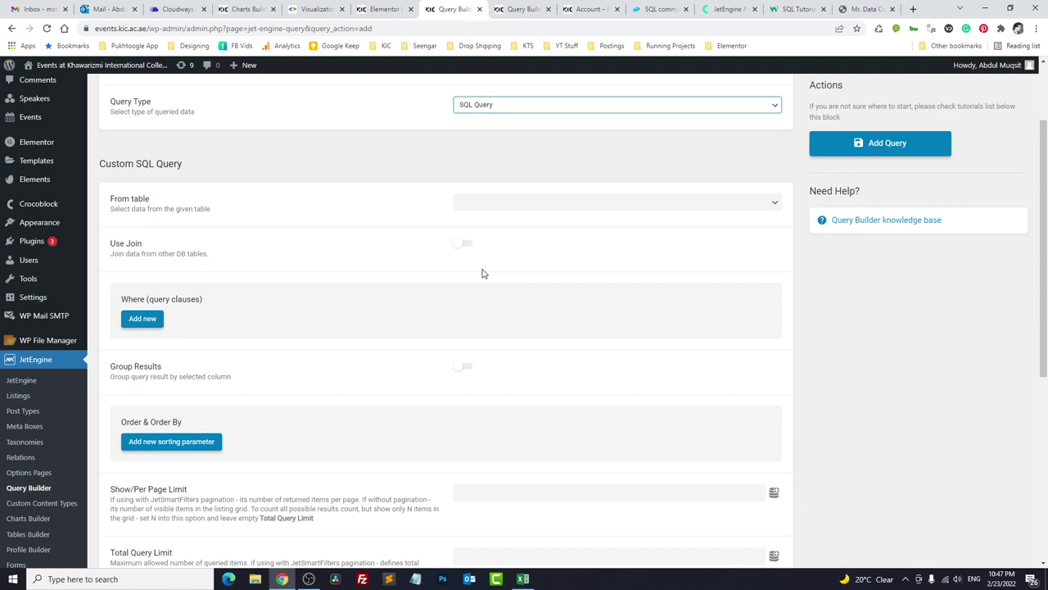
{"action": "left_click", "coordinate": [486, 208]}
{"action": "scroll", "coordinate": [500, 340], "scroll_direction": "down", "scroll_amount": 3}
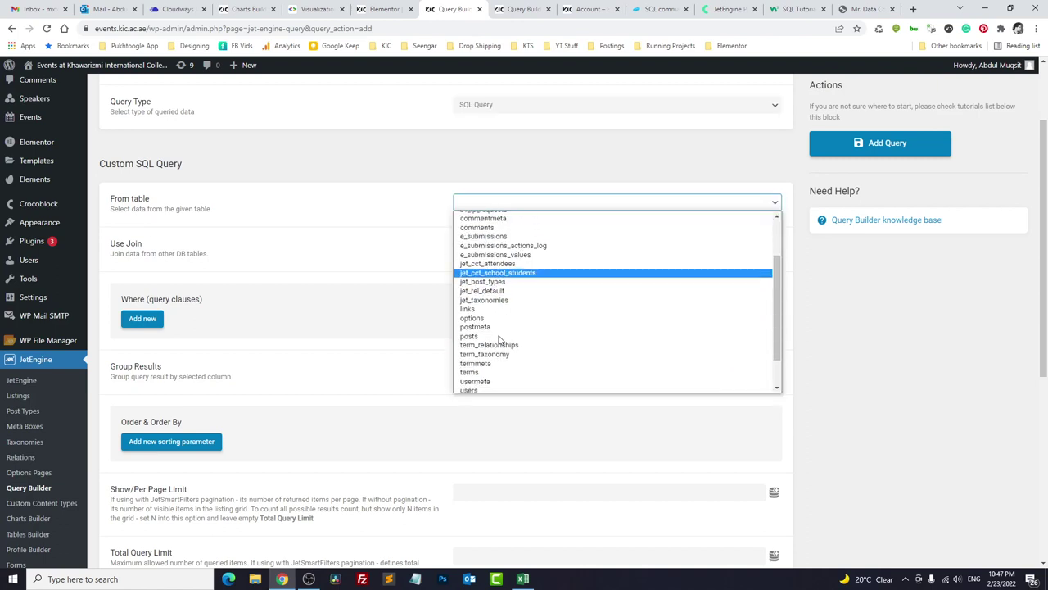
{"action": "key", "text": "c"}
{"action": "key", "text": "c"}
{"action": "key", "text": "c"}
{"action": "key", "text": "c"}
{"action": "key", "text": "c"}
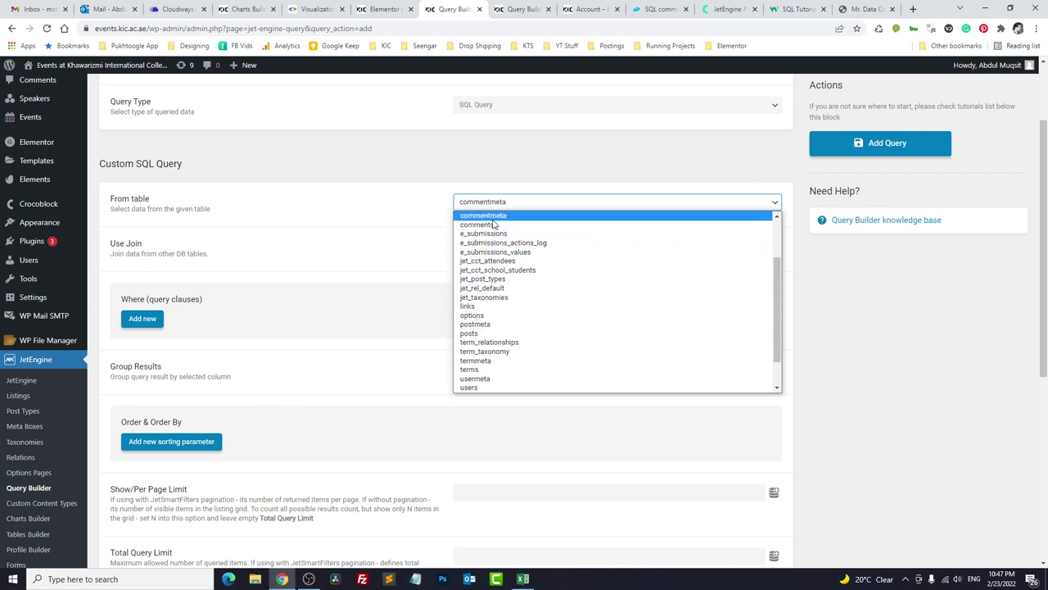
{"action": "left_click", "coordinate": [398, 209]}
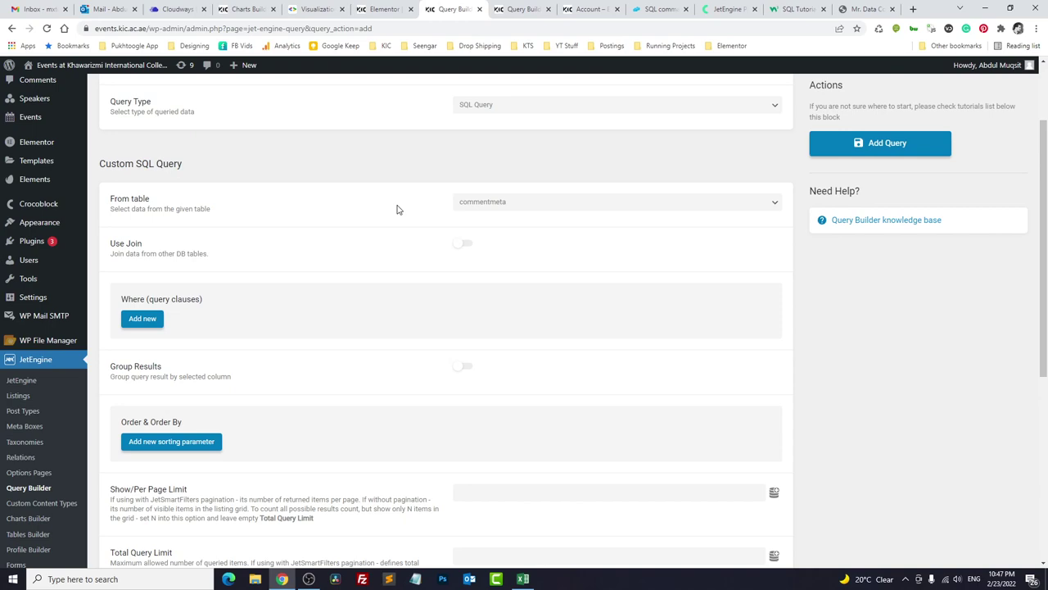
Enable the query's advanced mode and enter the SQL query "SELECT * FROM covid".
{"action": "scroll", "coordinate": [372, 249], "scroll_direction": "down", "scroll_amount": 5}
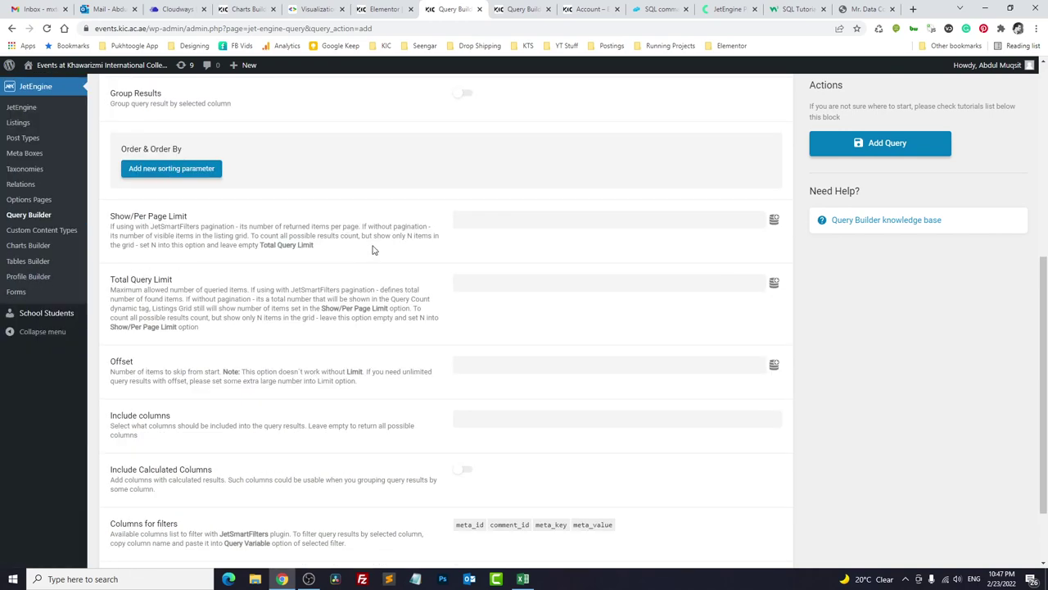
{"action": "left_click", "coordinate": [464, 488]}
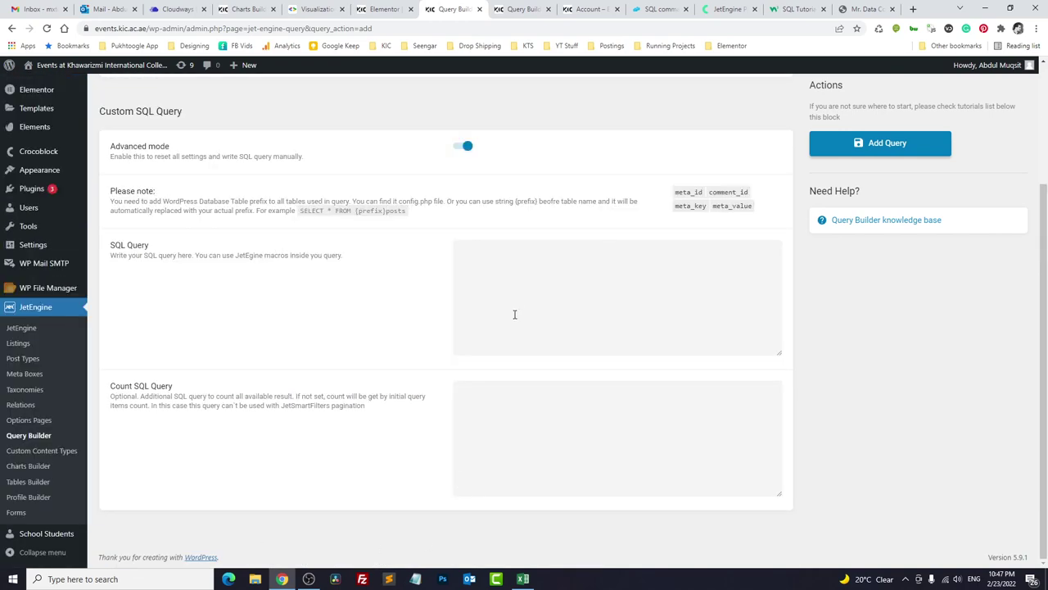
{"action": "left_click", "coordinate": [518, 307]}
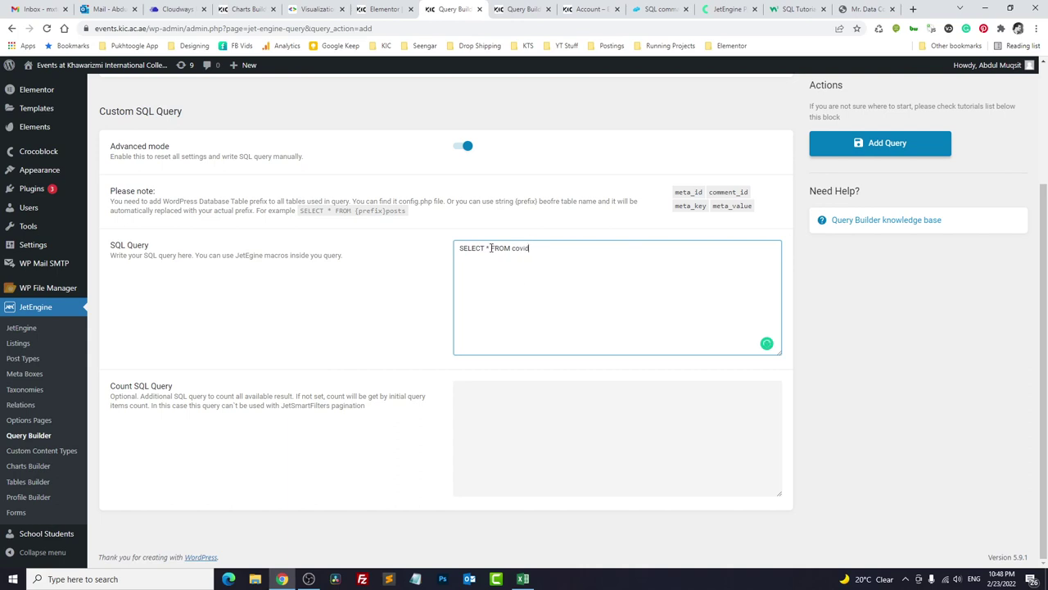
Turn on the results preview, check the returned COVID records, and save the new query.
{"action": "scroll", "coordinate": [819, 140], "scroll_direction": "up", "scroll_amount": 2}
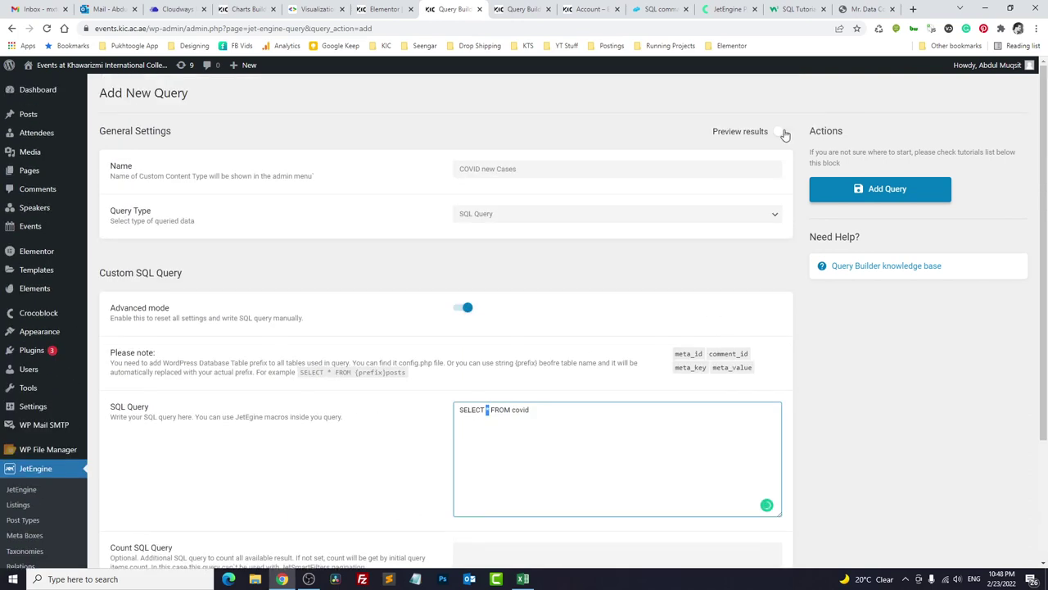
{"action": "left_click", "coordinate": [786, 132]}
{"action": "scroll", "coordinate": [574, 270], "scroll_direction": "down", "scroll_amount": 2}
{"action": "scroll", "coordinate": [906, 382], "scroll_direction": "down", "scroll_amount": 6}
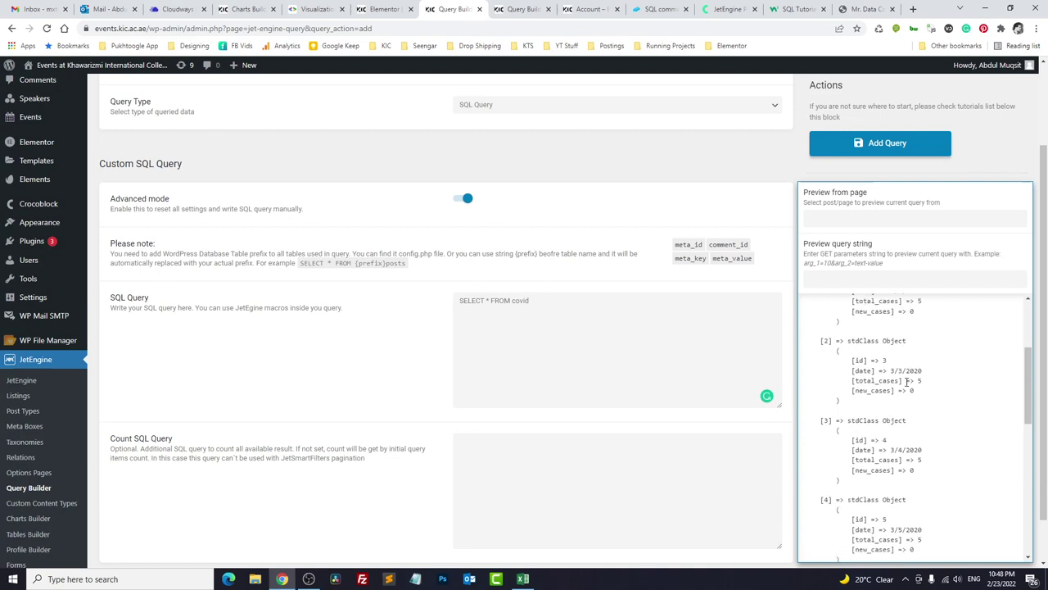
{"action": "scroll", "coordinate": [906, 382], "scroll_direction": "down", "scroll_amount": 1}
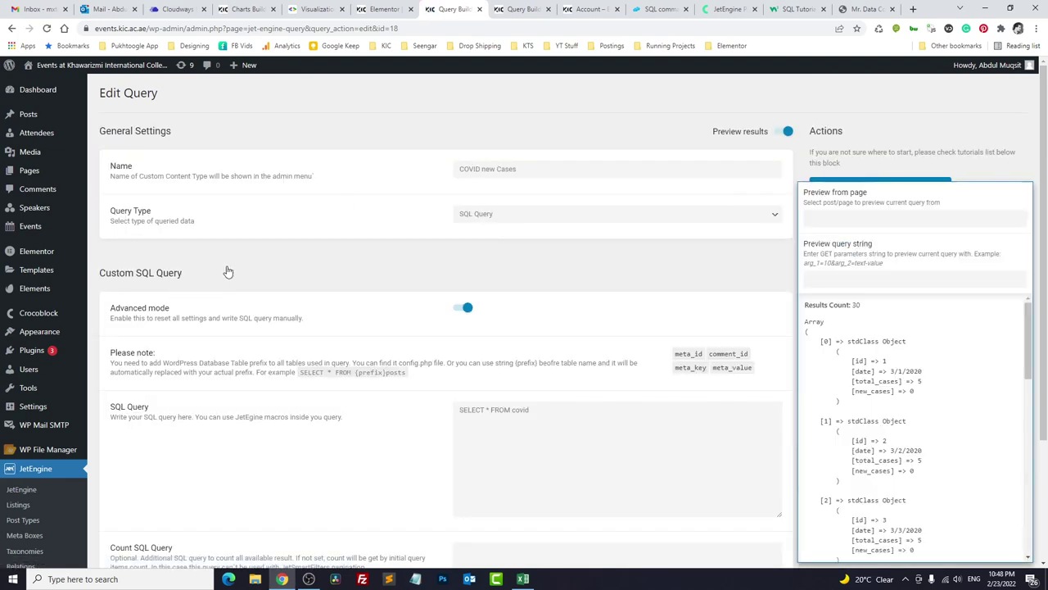
Start a new chart in Charts Builder and name it "COVID Daily Cases".
{"action": "scroll", "coordinate": [180, 273], "scroll_direction": "down", "scroll_amount": 1}
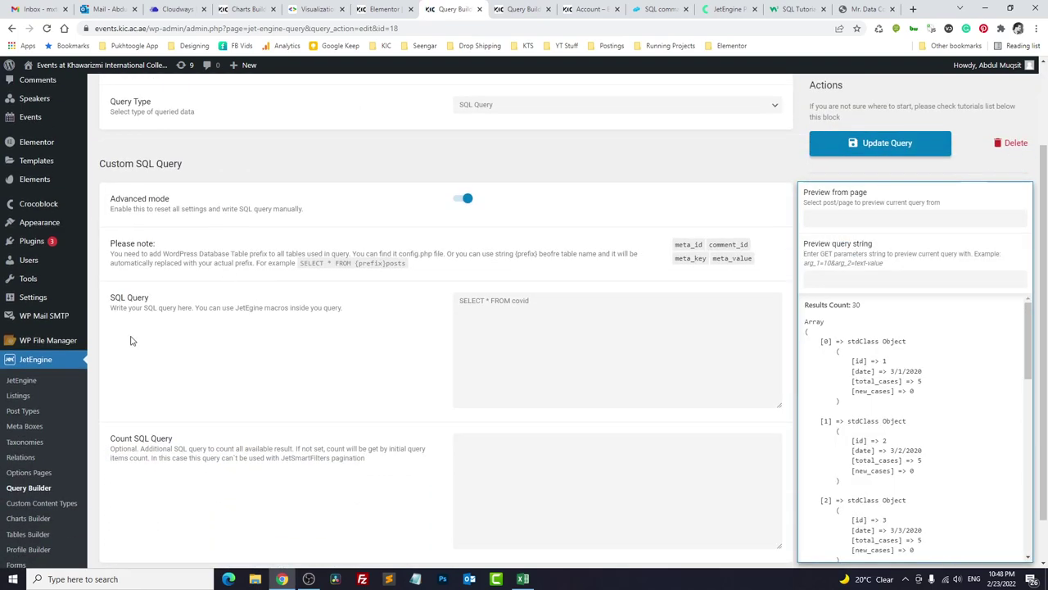
{"action": "left_click", "coordinate": [36, 518]}
{"action": "left_click", "coordinate": [551, 9]}
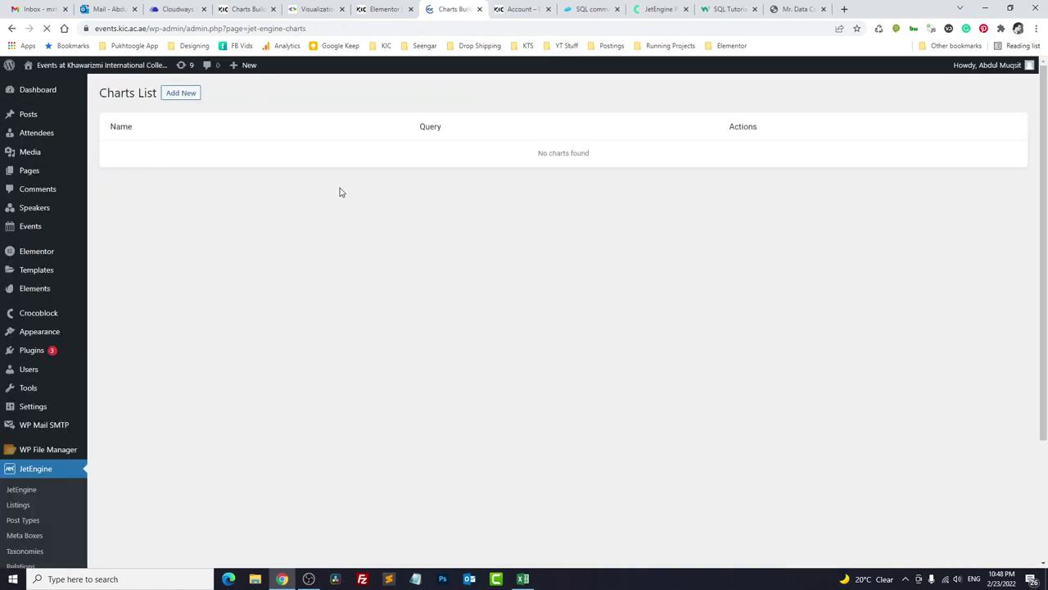
{"action": "left_click", "coordinate": [192, 95]}
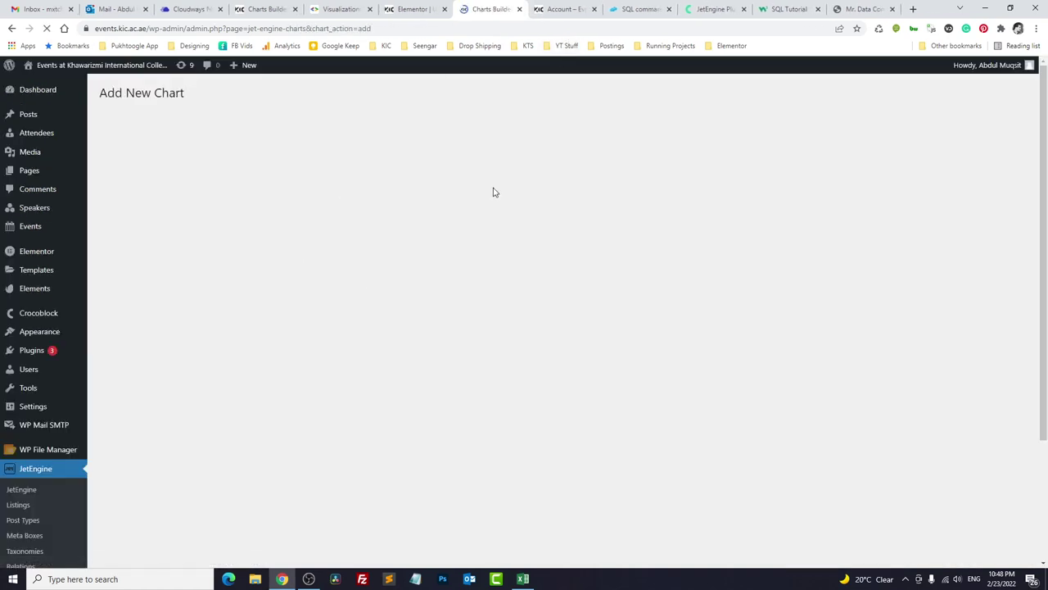
{"action": "left_click", "coordinate": [532, 144]}
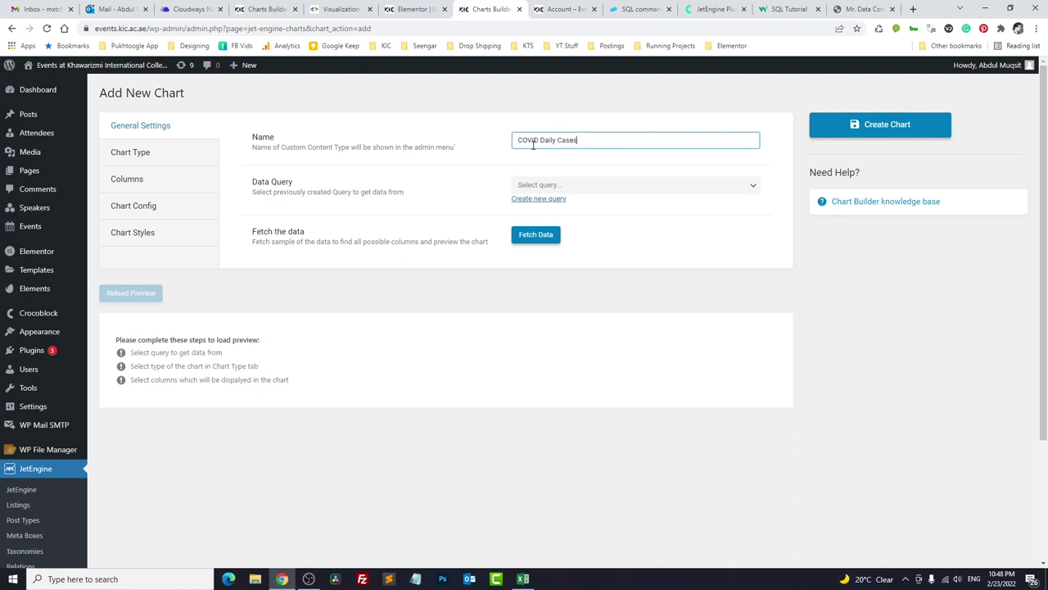
Set the chart's data query to "COVID new Cases" and fetch its data.
{"action": "left_click", "coordinate": [539, 199]}
{"action": "key", "text": "ctrl+shift+Tab"}
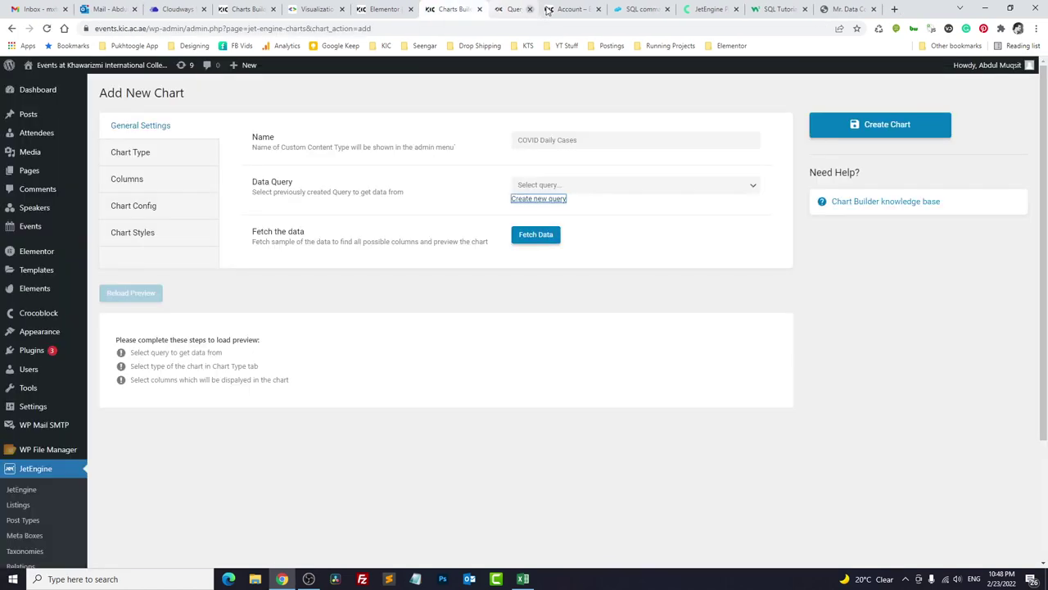
{"action": "left_click", "coordinate": [576, 186]}
{"action": "left_click", "coordinate": [565, 210]}
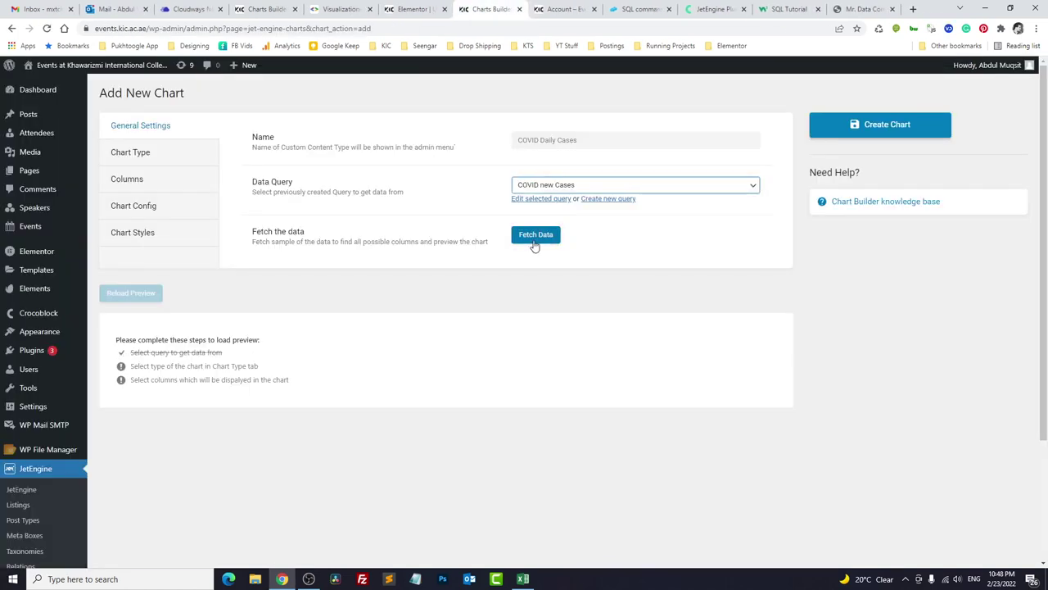
{"action": "left_click", "coordinate": [533, 237]}
Choose the Line chart type and expand the chart's first column for editing.
{"action": "left_click", "coordinate": [187, 153]}
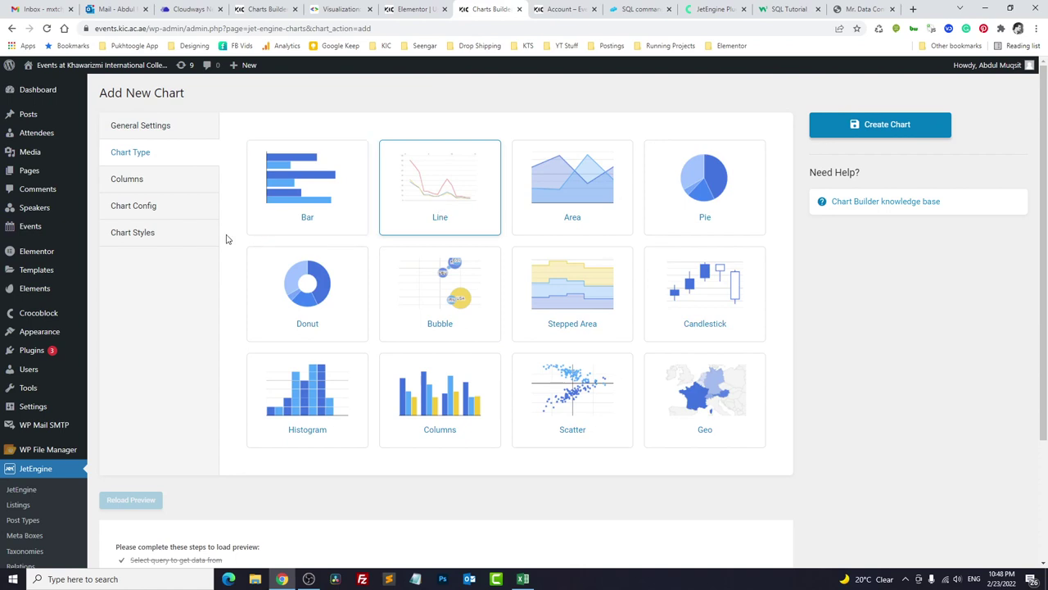
{"action": "left_click", "coordinate": [145, 181]}
{"action": "left_click", "coordinate": [281, 182]}
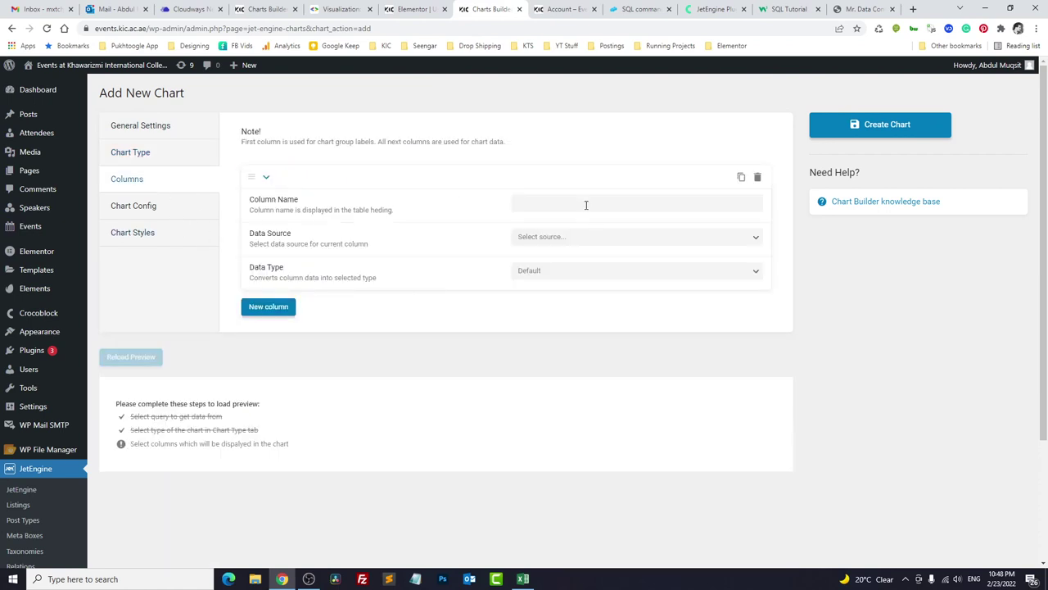
Name the first chart column "Date" and source it from the fetched date column.
{"action": "left_click", "coordinate": [585, 204]}
{"action": "type", "text": "Date"}
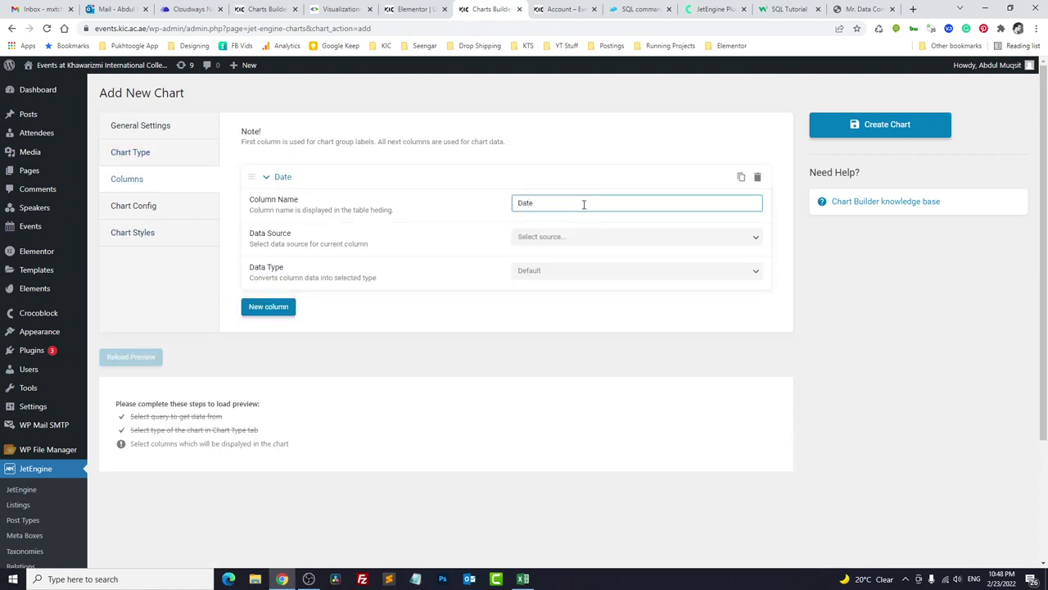
{"action": "left_click", "coordinate": [544, 237]}
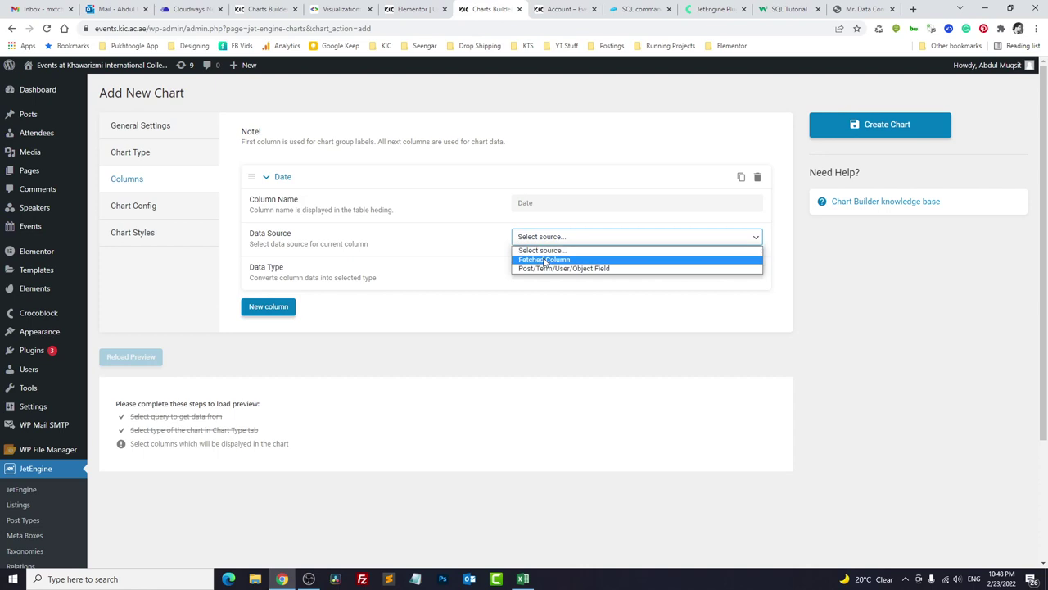
{"action": "left_click", "coordinate": [545, 260]}
{"action": "left_click", "coordinate": [545, 272]}
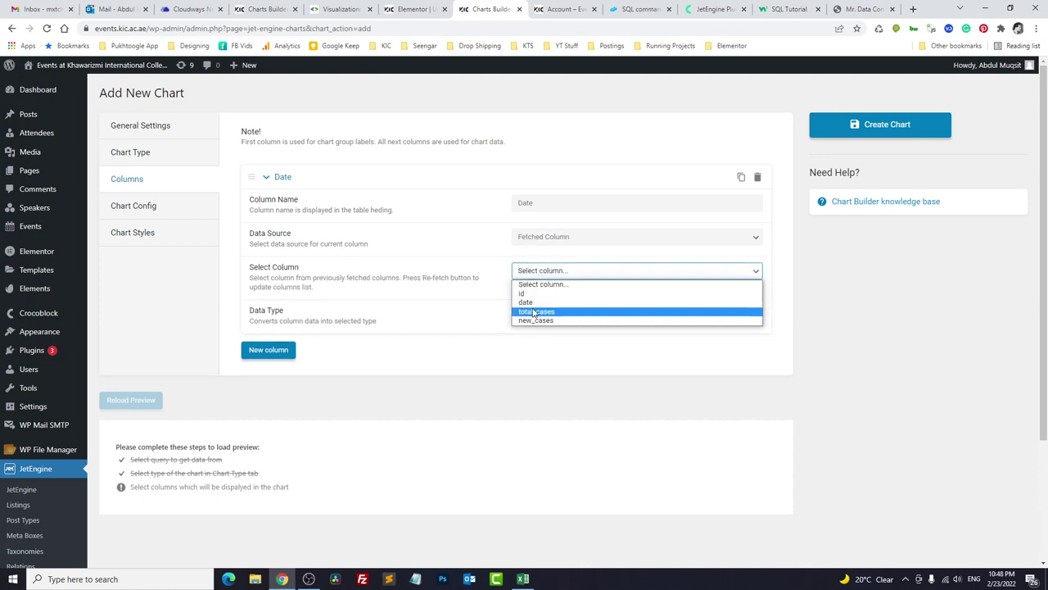
{"action": "left_click", "coordinate": [526, 302]}
Add a second chart column named "New Cases" sourced from the fetched new_cases column.
{"action": "left_click", "coordinate": [278, 350]}
{"action": "left_click", "coordinate": [579, 380]}
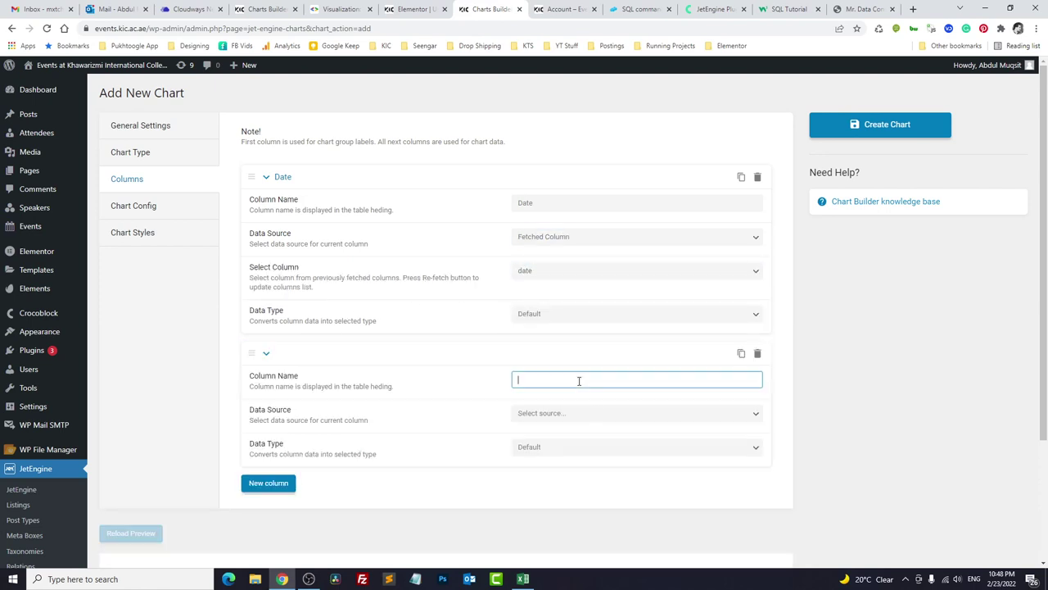
{"action": "type", "text": "New Cases"}
{"action": "scroll", "coordinate": [571, 377], "scroll_direction": "down", "scroll_amount": 2}
{"action": "left_click", "coordinate": [529, 251]}
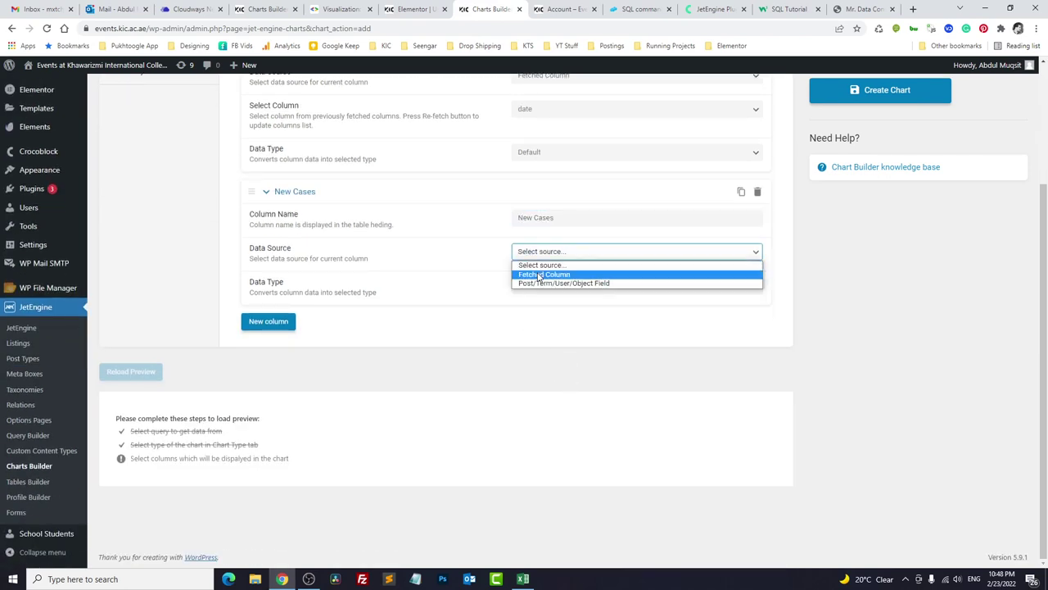
{"action": "left_click", "coordinate": [540, 273]}
{"action": "left_click", "coordinate": [540, 285]}
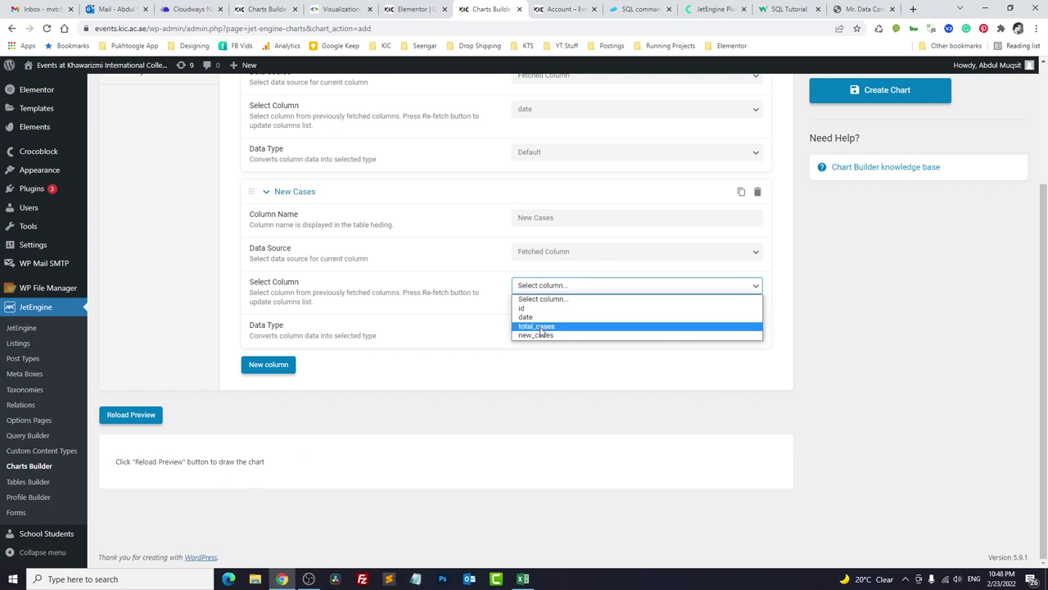
{"action": "left_click", "coordinate": [539, 326]}
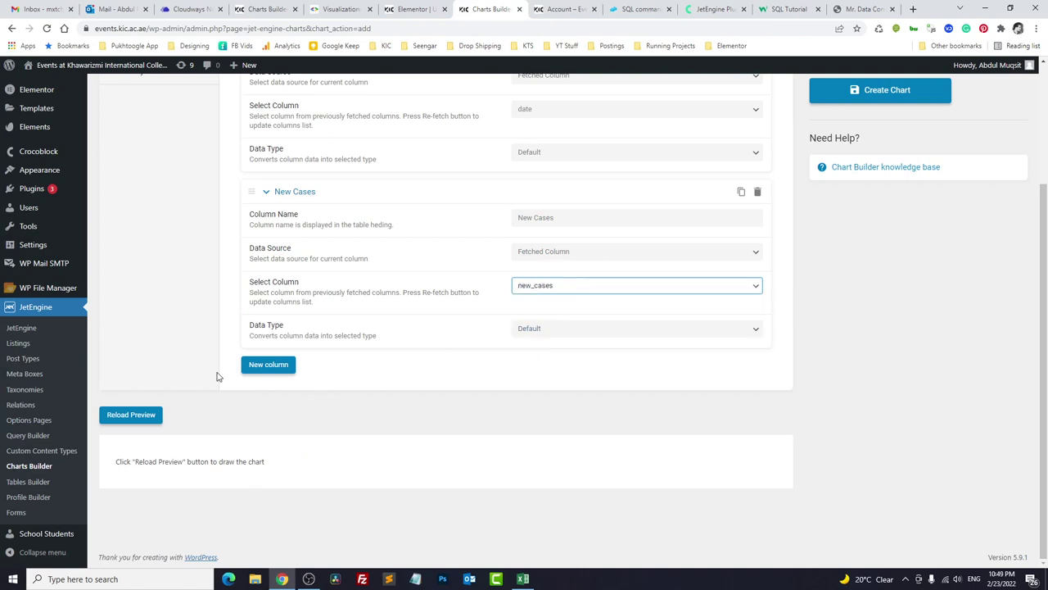
Reload the preview and examine the line chart of new cases by date.
{"action": "left_click", "coordinate": [131, 415]}
{"action": "scroll", "coordinate": [392, 345], "scroll_direction": "down", "scroll_amount": 2}
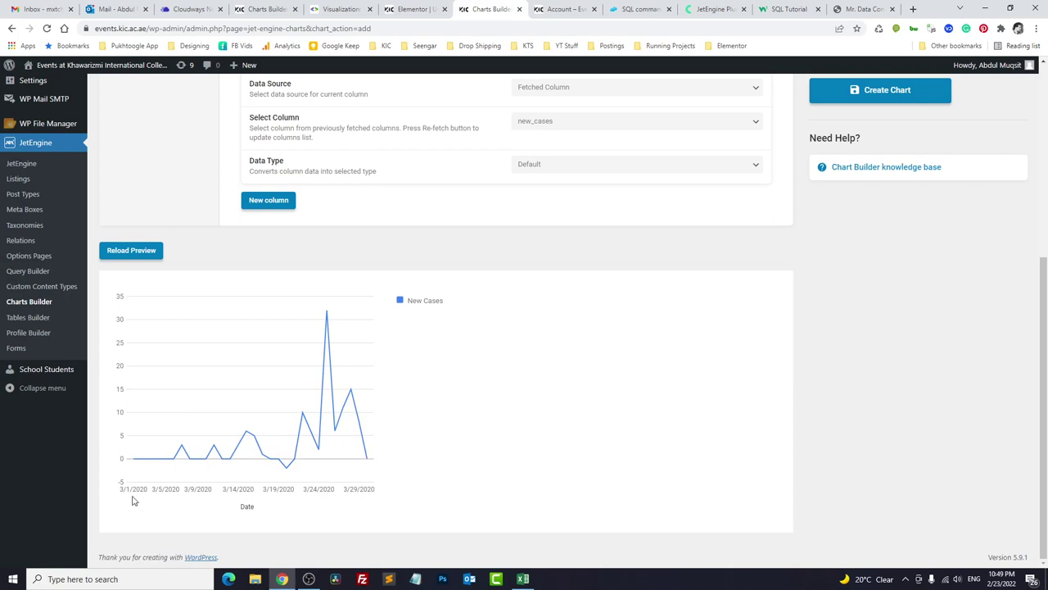
{"action": "scroll", "coordinate": [475, 406], "scroll_direction": "up", "scroll_amount": 2}
{"action": "scroll", "coordinate": [340, 317], "scroll_direction": "up", "scroll_amount": 2}
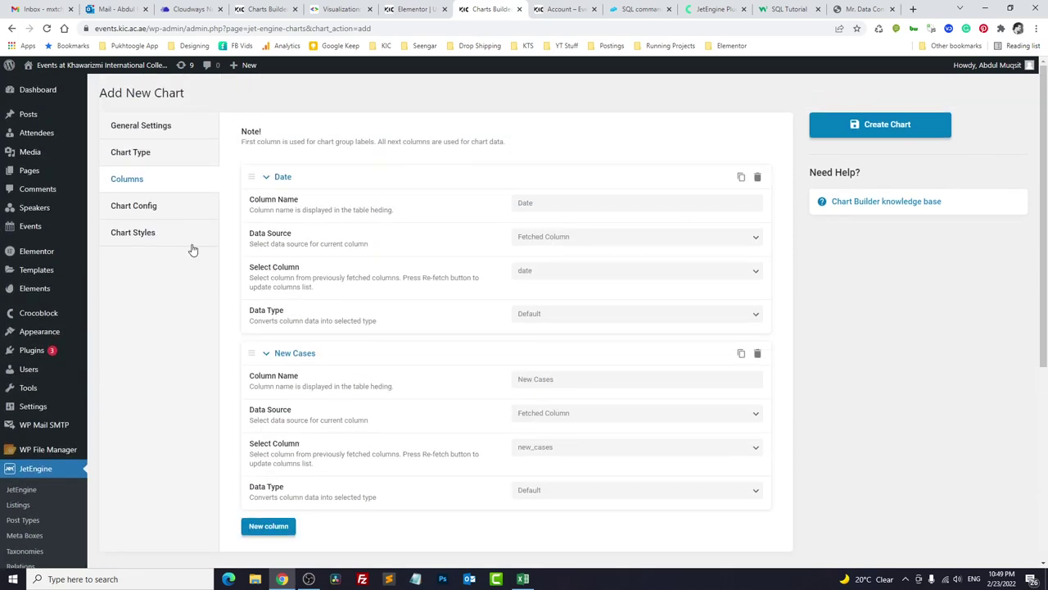
Set the chart canvas width to 1500 pixels and reload the preview.
{"action": "left_click", "coordinate": [135, 232]}
{"action": "double_click", "coordinate": [557, 140]}
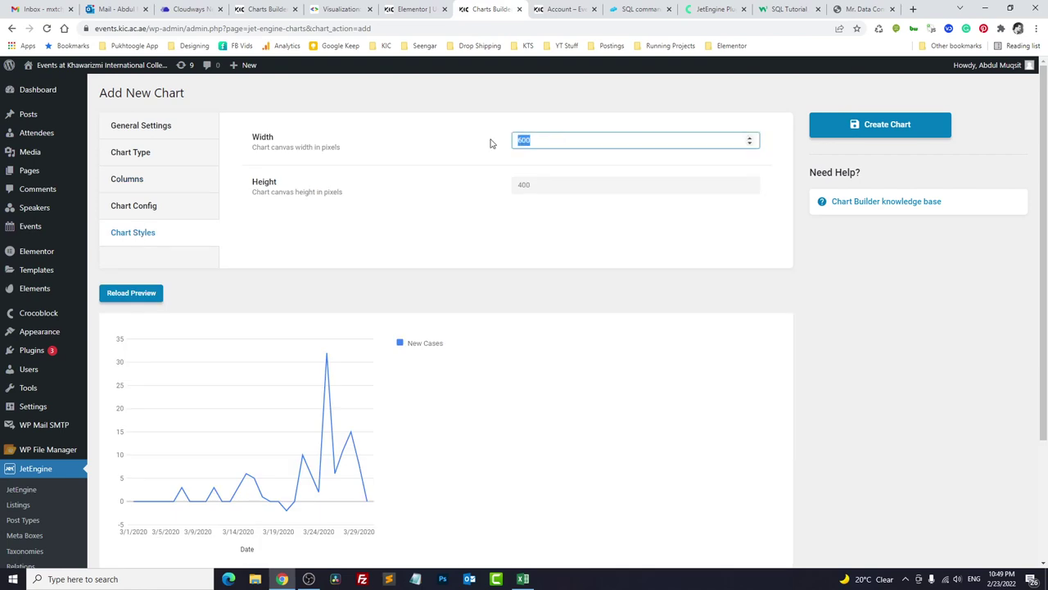
{"action": "type", "text": "150"}
{"action": "left_click", "coordinate": [131, 297]}
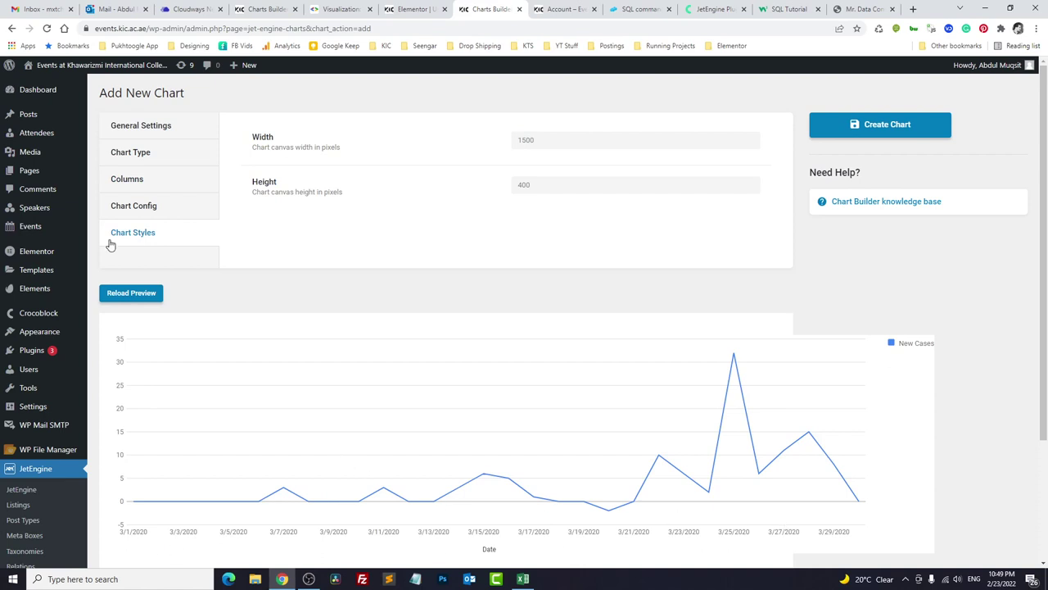
Change the chart type to Columns and reload the preview.
{"action": "left_click", "coordinate": [137, 182]}
{"action": "left_click", "coordinate": [139, 158]}
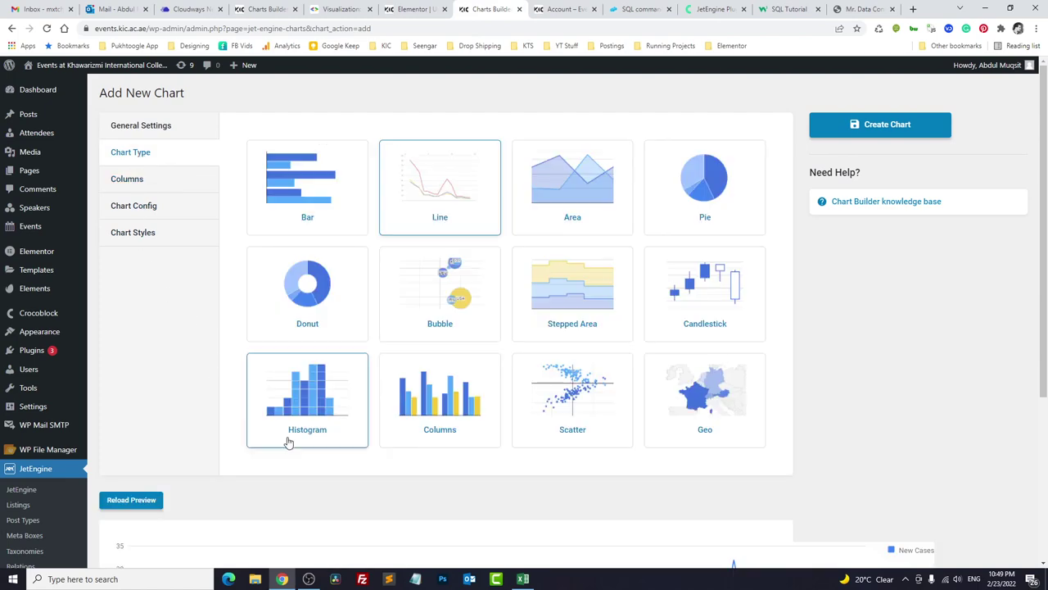
{"action": "left_click", "coordinate": [470, 406]}
{"action": "scroll", "coordinate": [169, 344], "scroll_direction": "down", "scroll_amount": 3}
{"action": "left_click", "coordinate": [132, 283]}
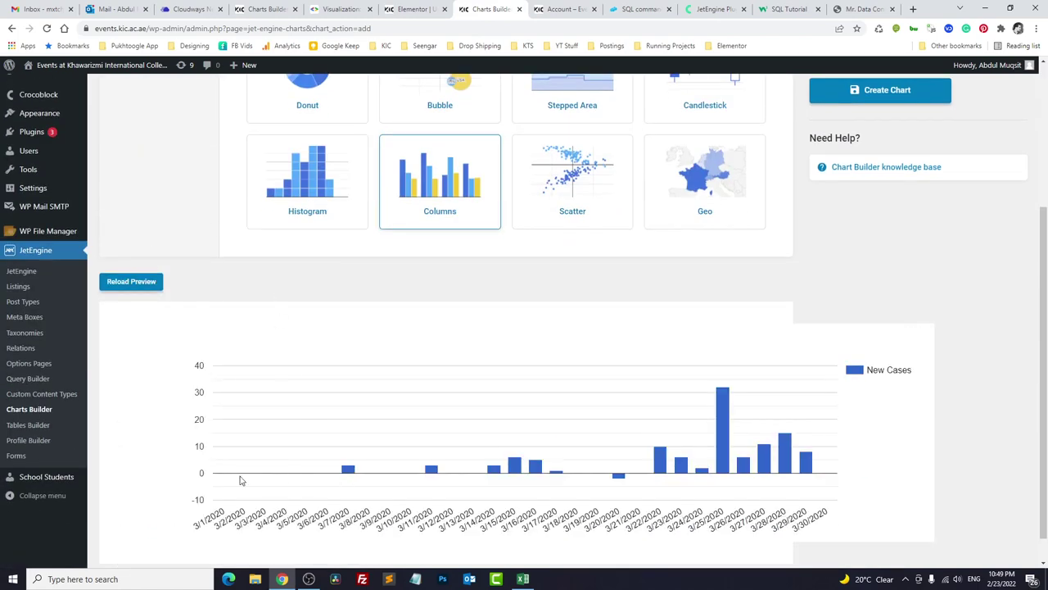
Compare the previewed daily bars with the new_cases values in the Excel sheet owid-covid-data, then return to the chart in Chrome.
{"action": "mouse_move", "coordinate": [347, 473]}
{"action": "mouse_move", "coordinate": [495, 471]}
{"action": "mouse_move", "coordinate": [720, 466]}
{"action": "left_click", "coordinate": [523, 579]}
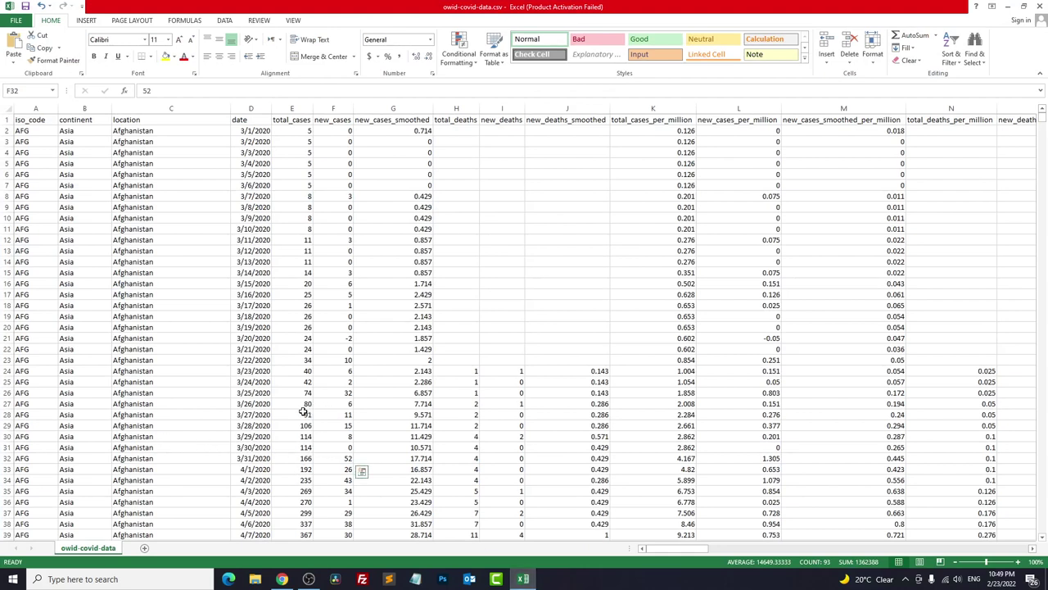
{"action": "key", "text": "alt+Tab"}
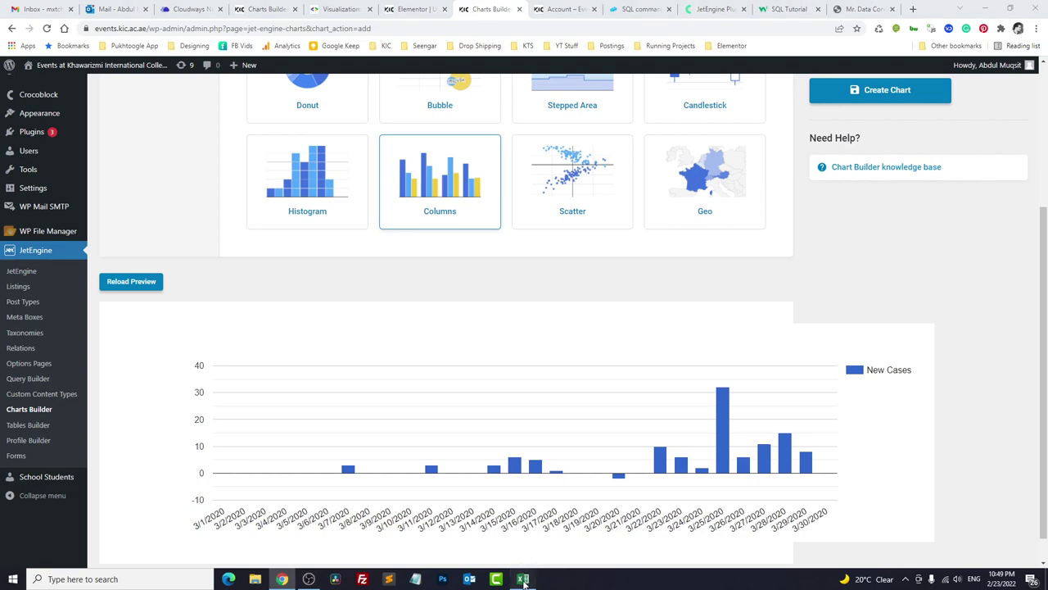
{"action": "left_click", "coordinate": [524, 579]}
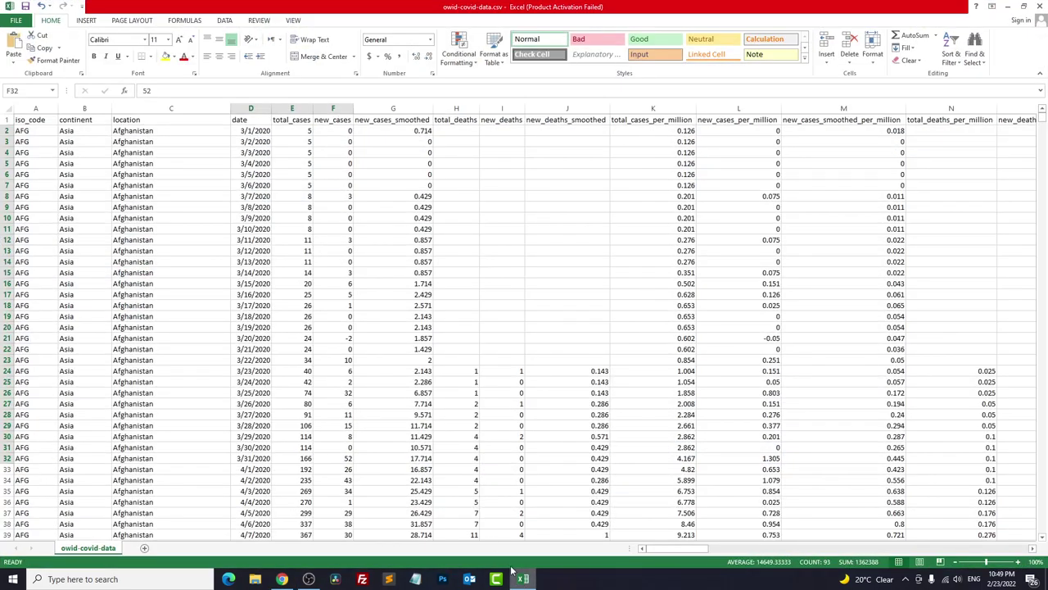
{"action": "left_click", "coordinate": [348, 394]}
{"action": "left_click_drag", "start_coordinate": [318, 393], "coordinate": [24, 393]}
{"action": "left_click", "coordinate": [523, 579]}
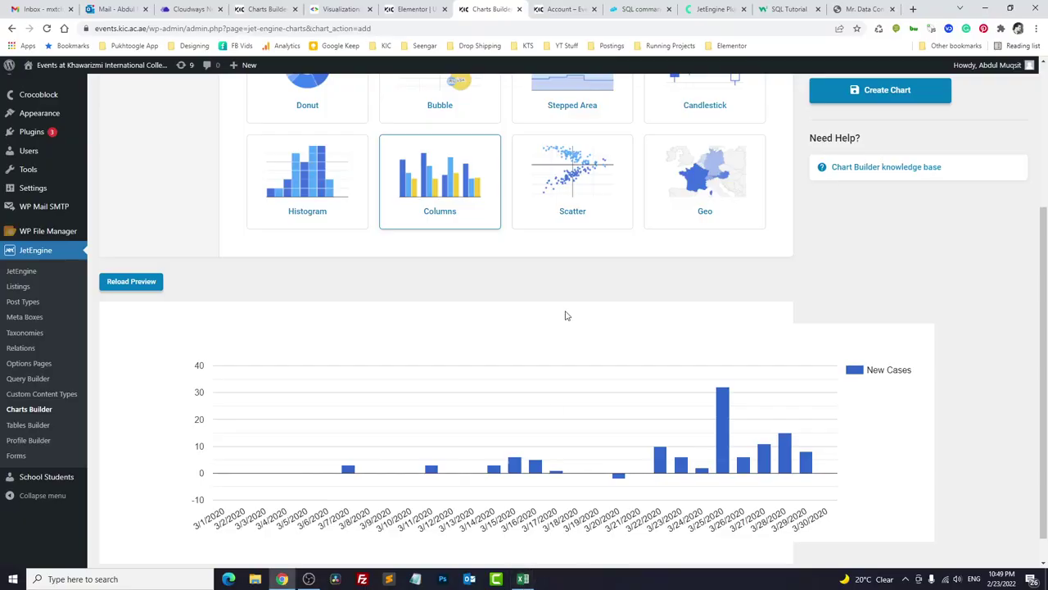
Review the executed covid table SQL commands and the supported data sources listed for JetEngine's chart visualization tool.
{"action": "left_click", "coordinate": [637, 9]}
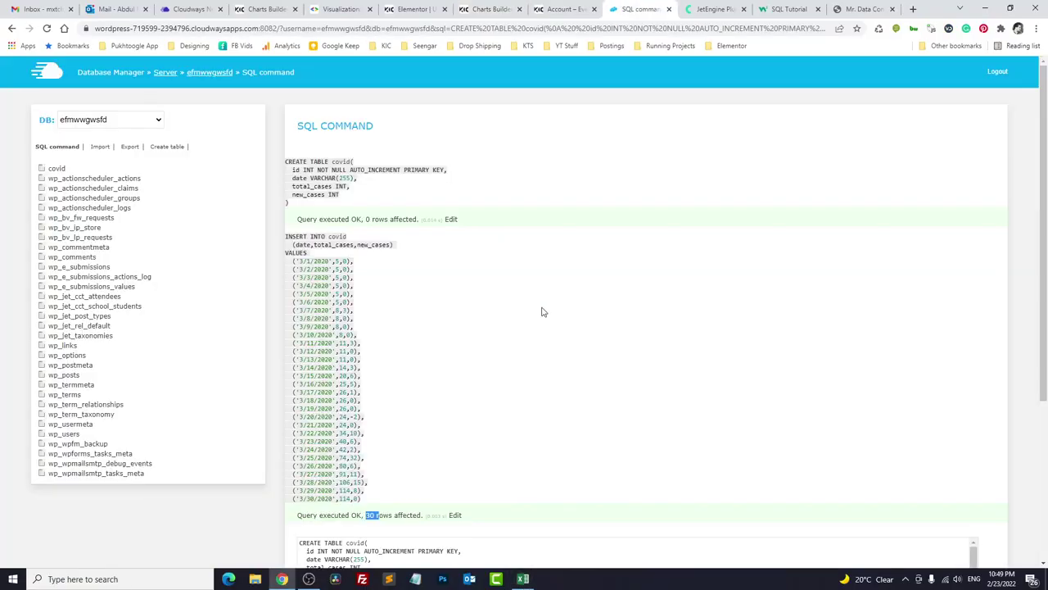
{"action": "left_click", "coordinate": [706, 9]}
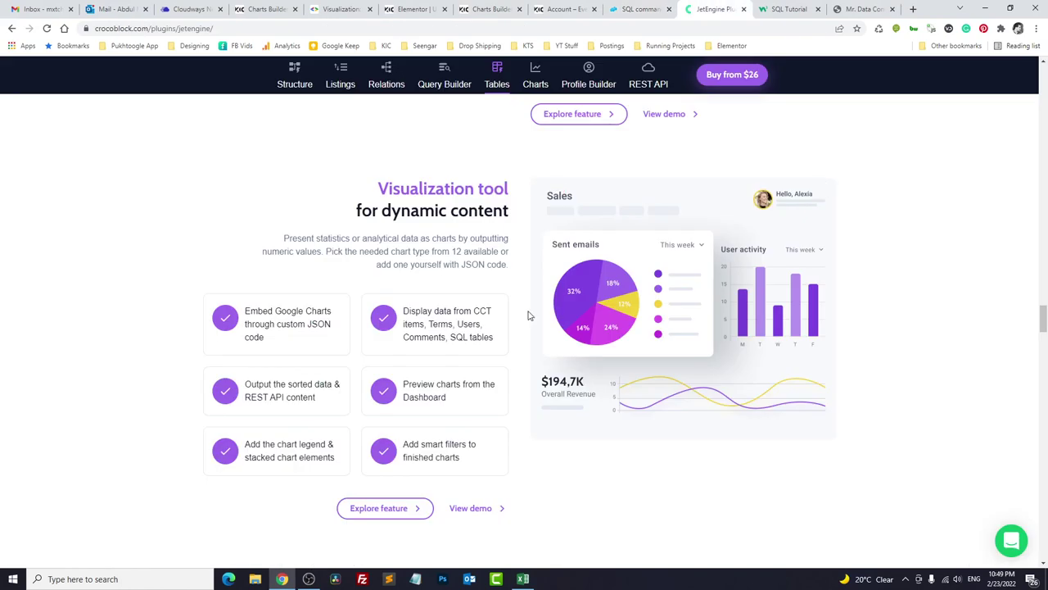
{"action": "left_click_drag", "start_coordinate": [475, 312], "coordinate": [491, 312]}
{"action": "left_click_drag", "start_coordinate": [451, 336], "coordinate": [477, 338]}
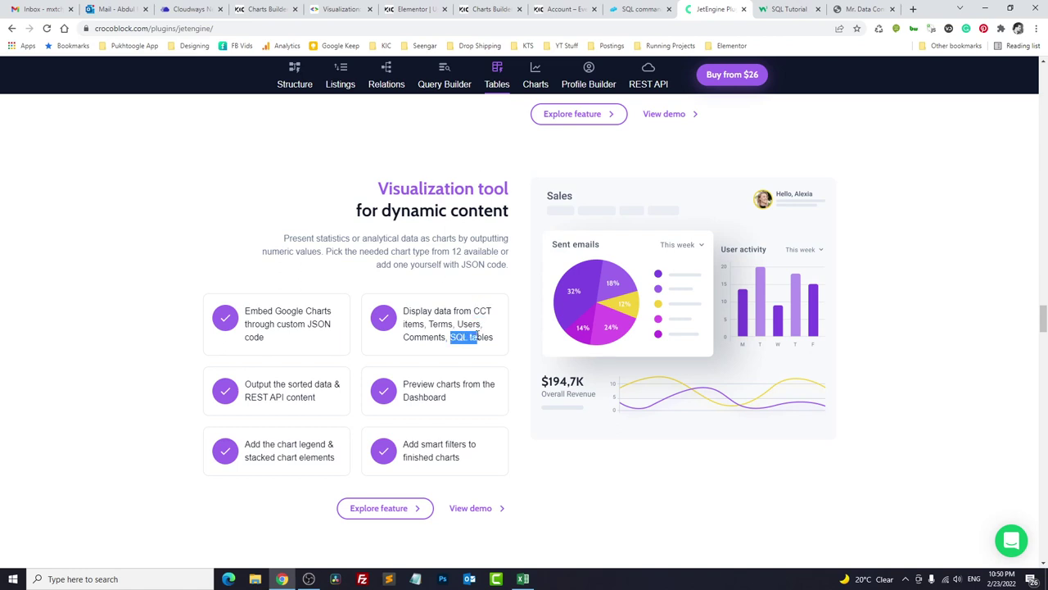
{"action": "left_click", "coordinate": [437, 338]}
{"action": "left_click_drag", "start_coordinate": [475, 310], "coordinate": [447, 337]}
Enable advanced options in the new chart's configuration, enter the JSON {colors:["red"]}, and reload the preview.
{"action": "left_click", "coordinate": [488, 9]}
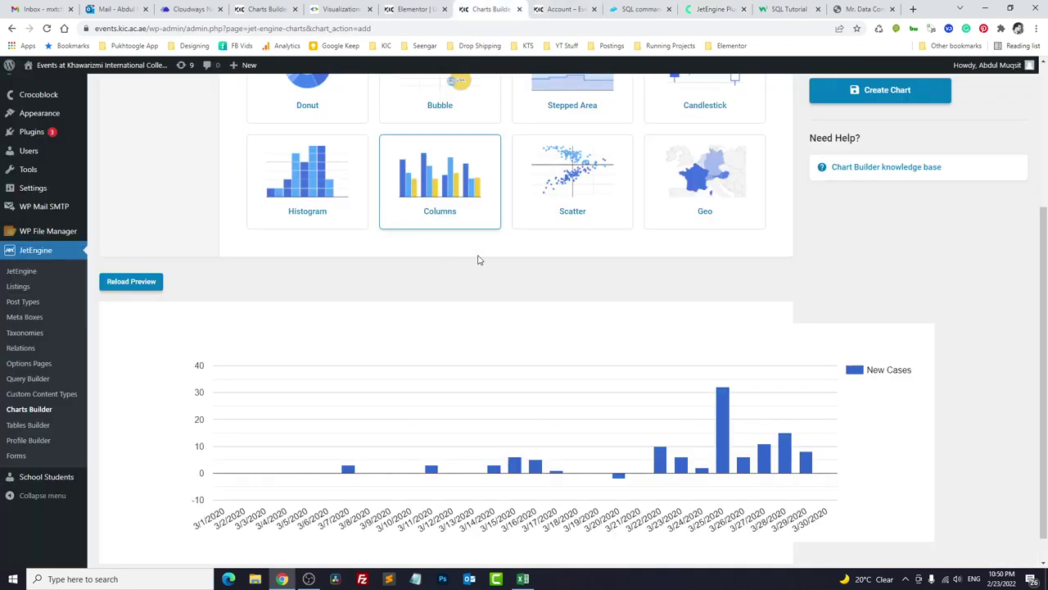
{"action": "scroll", "coordinate": [480, 257], "scroll_direction": "up", "scroll_amount": 3}
{"action": "left_click", "coordinate": [164, 206]}
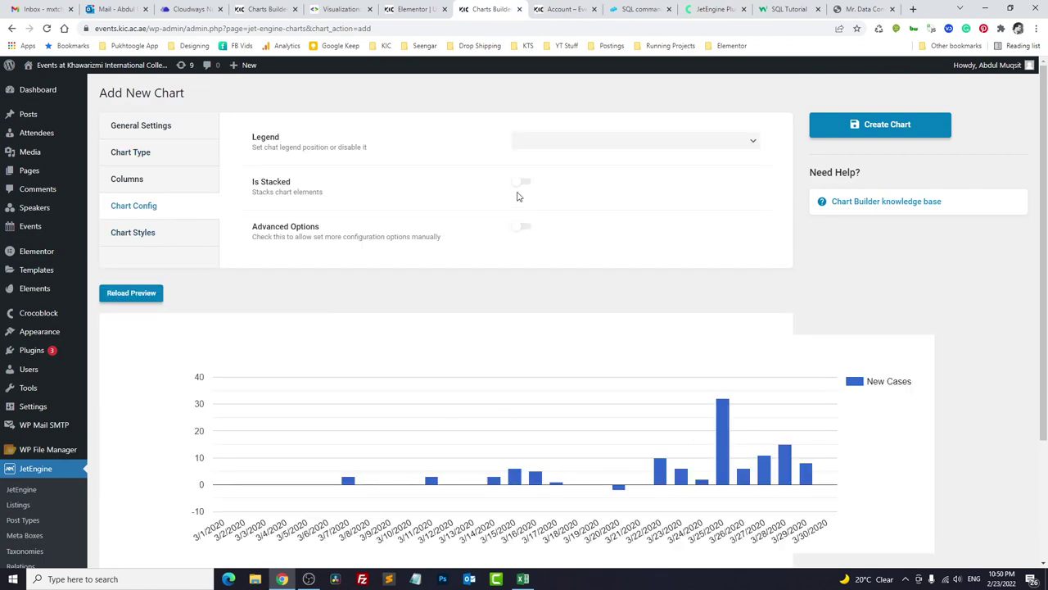
{"action": "left_click", "coordinate": [522, 227]}
{"action": "left_click", "coordinate": [607, 349]}
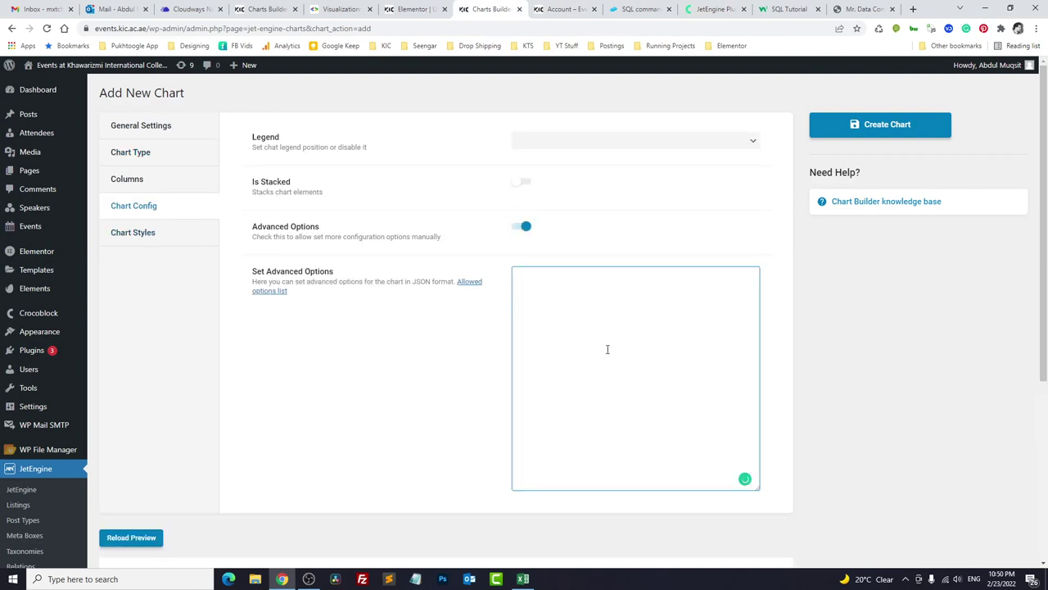
{"action": "type", "text": "{ "}
{"action": "type", "text": "colors:["}
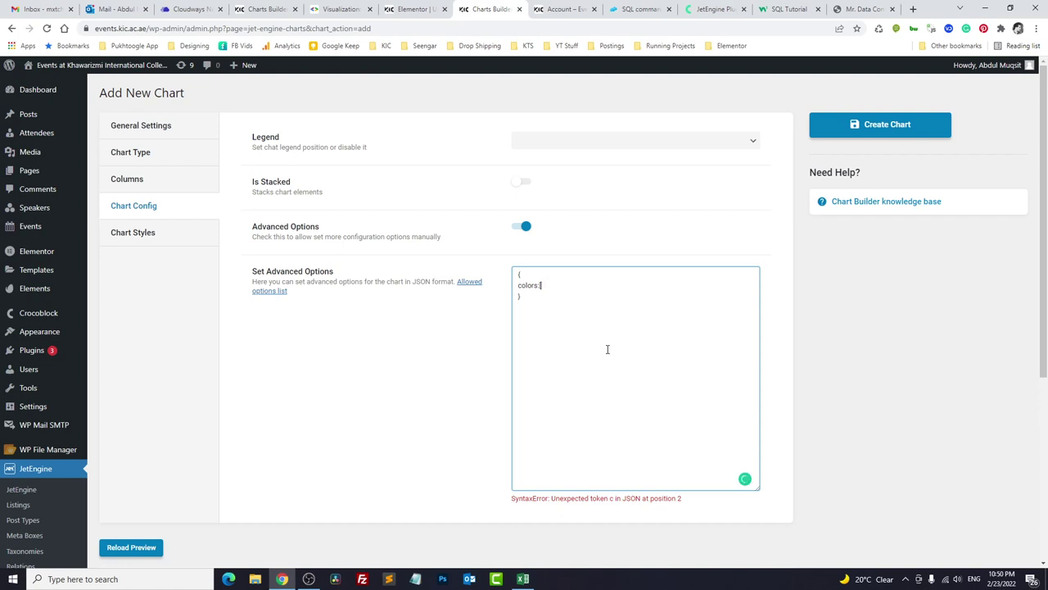
{"action": "type", "text": "red\"]"}
{"action": "scroll", "coordinate": [607, 349], "scroll_direction": "down", "scroll_amount": 2}
{"action": "left_click", "coordinate": [127, 385]}
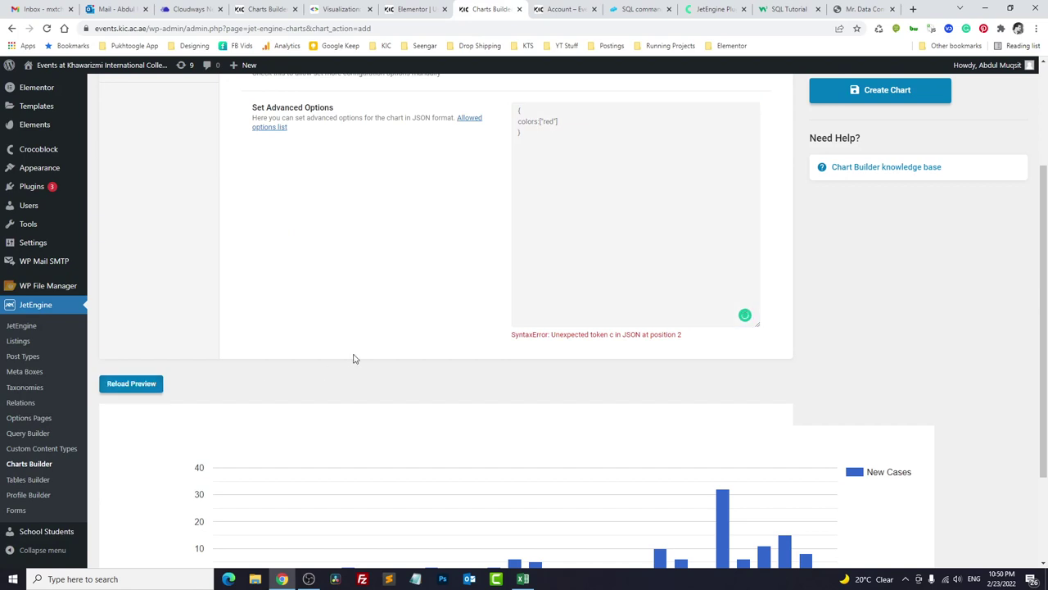
Enclose the colors key in double quotes in the advanced options JSON and reload the preview.
{"action": "scroll", "coordinate": [547, 223], "scroll_direction": "up", "scroll_amount": 1}
{"action": "left_click", "coordinate": [538, 176]}
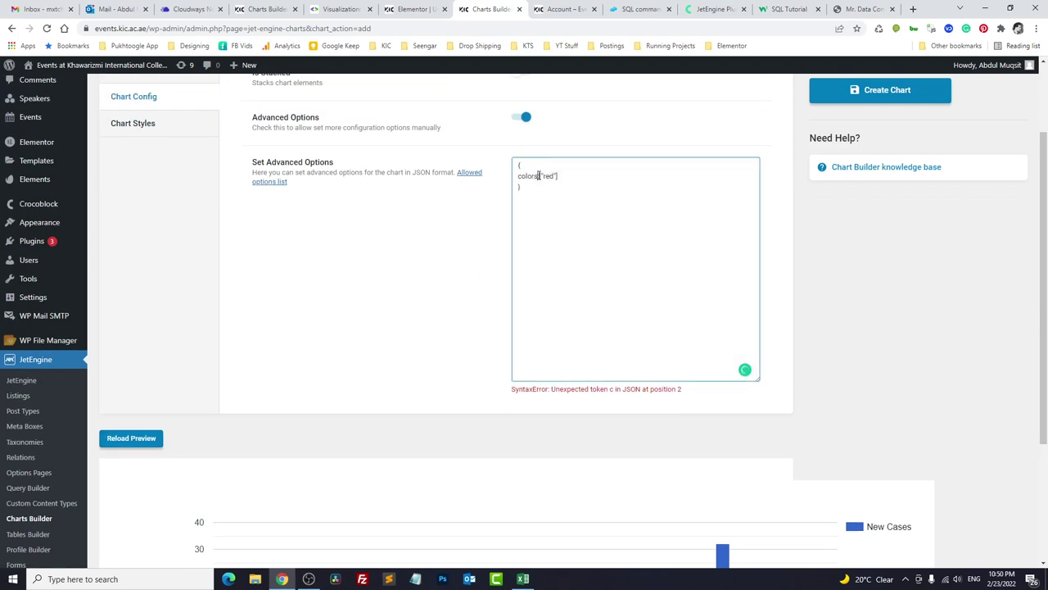
{"action": "scroll", "coordinate": [607, 232], "scroll_direction": "down", "scroll_amount": 3}
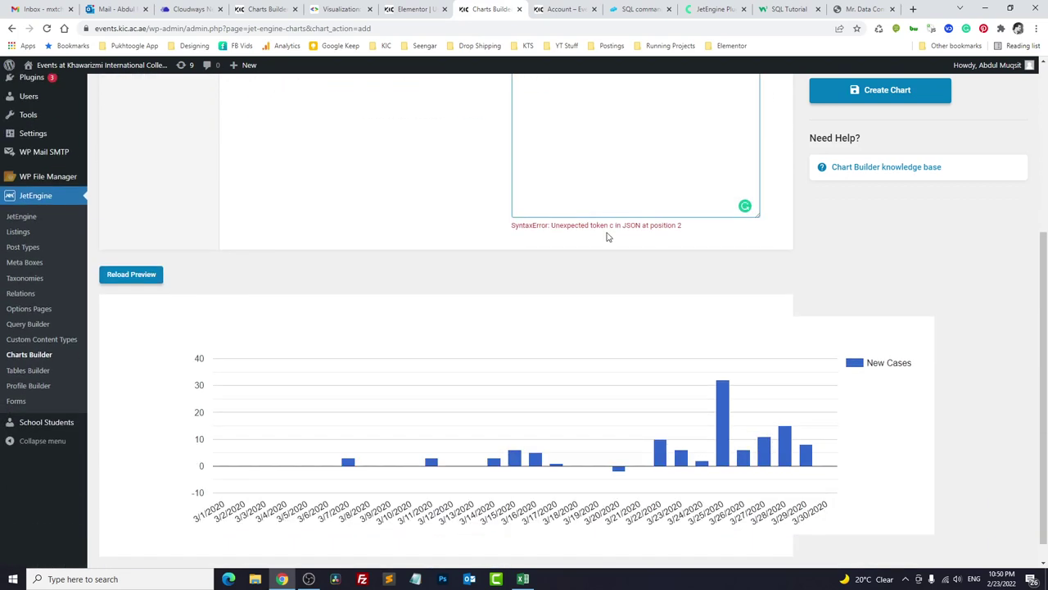
{"action": "scroll", "coordinate": [607, 236], "scroll_direction": "up", "scroll_amount": 4}
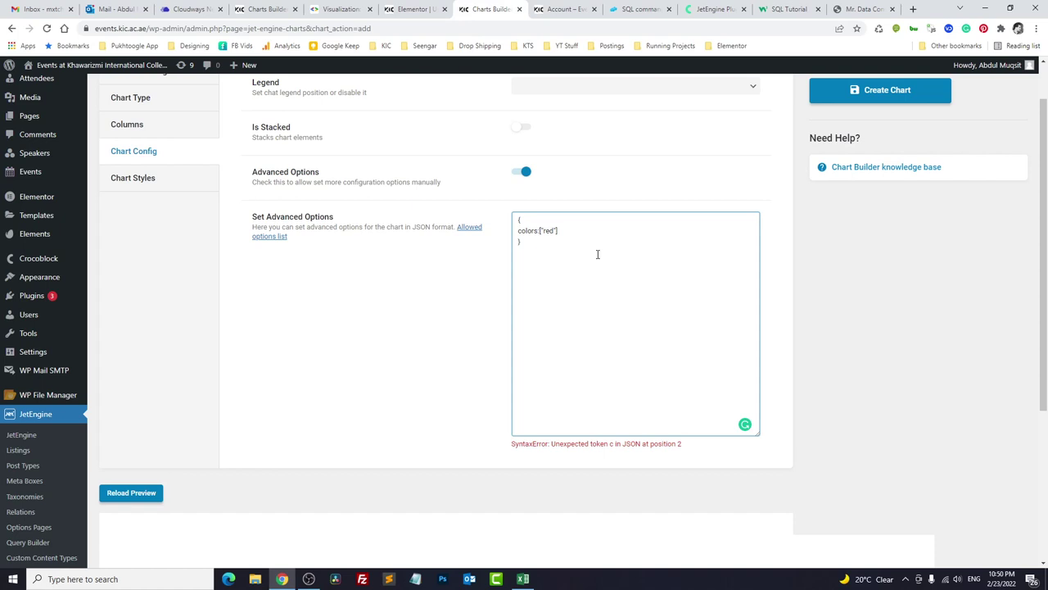
{"action": "type", "text": "\""}
{"action": "scroll", "coordinate": [597, 254], "scroll_direction": "down", "scroll_amount": 4}
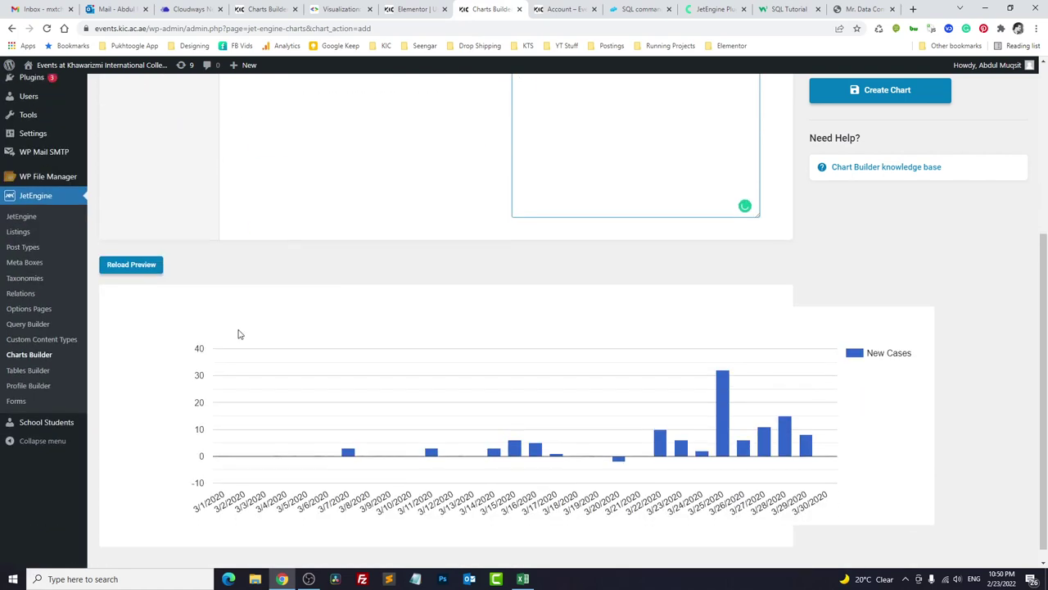
{"action": "left_click", "coordinate": [141, 266]}
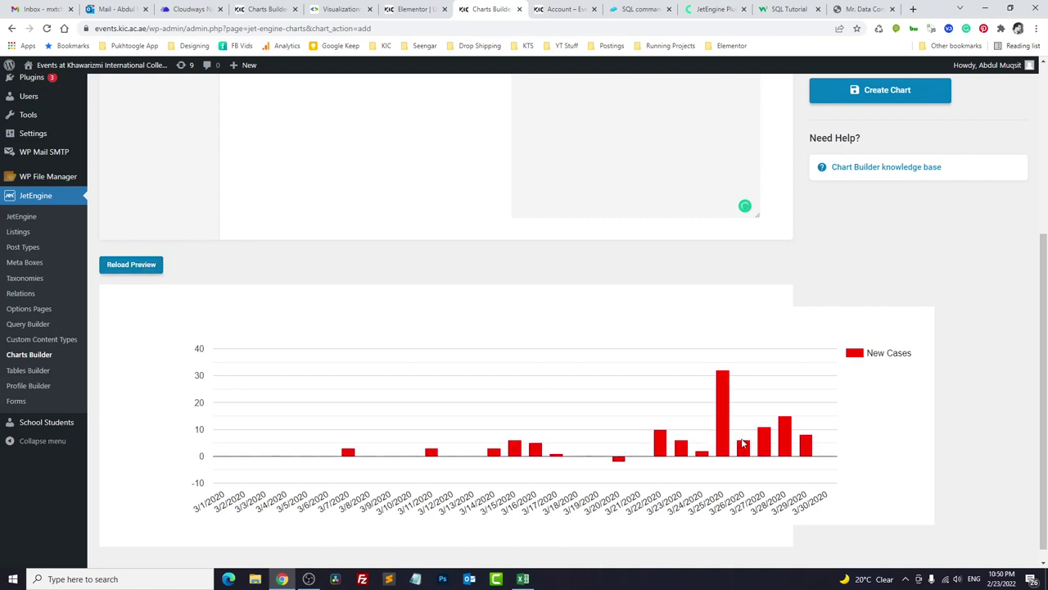
{"action": "mouse_move", "coordinate": [730, 434]}
Open the allowed options list in a new tab, examine the column chart configuration options, and return to the chart editor.
{"action": "scroll", "coordinate": [615, 381], "scroll_direction": "up", "scroll_amount": 4}
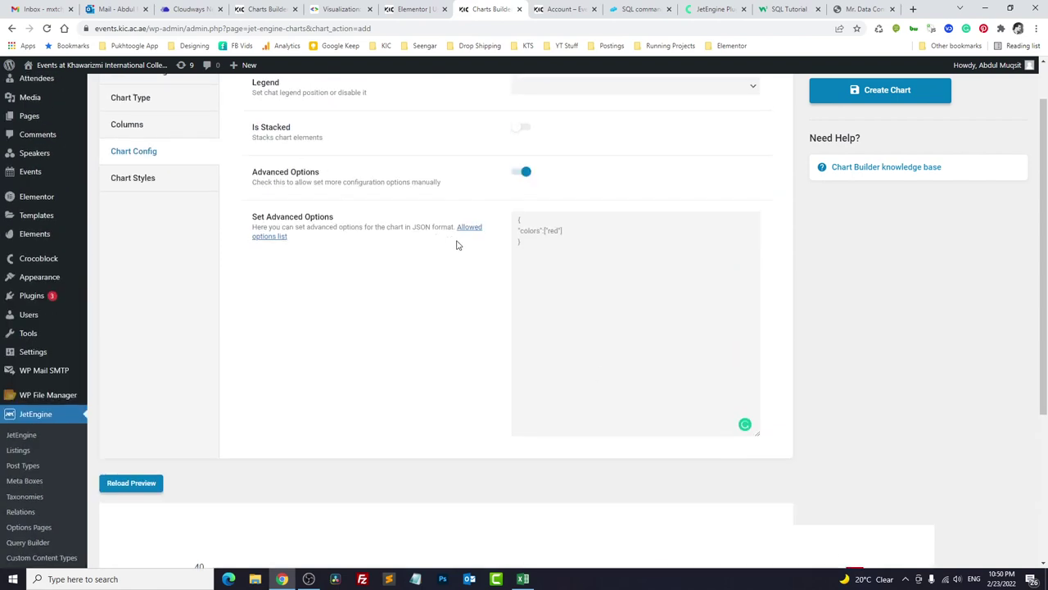
{"action": "right_click", "coordinate": [473, 231]}
{"action": "left_click", "coordinate": [483, 236]}
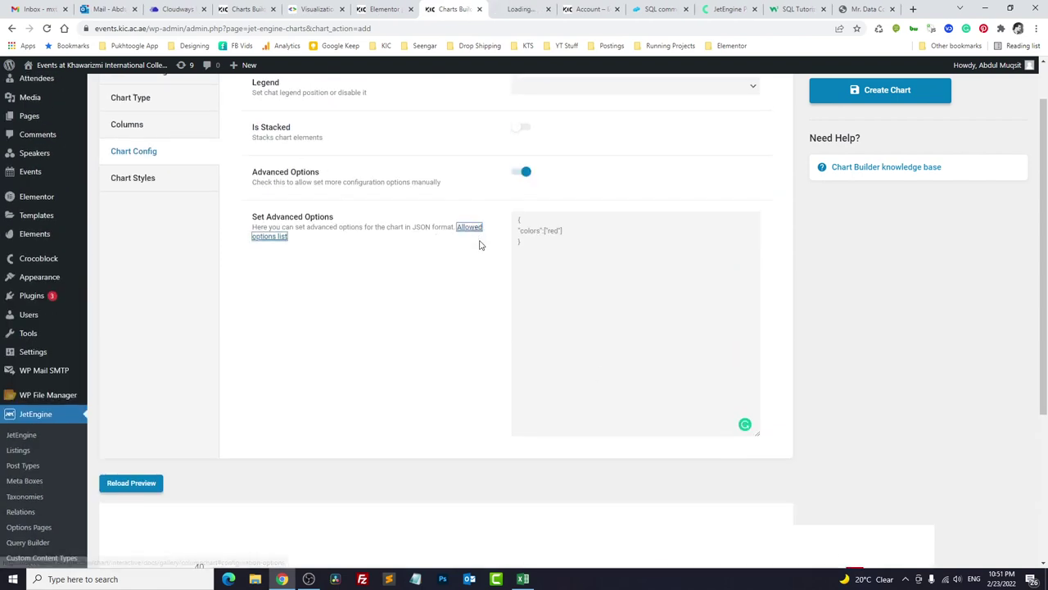
{"action": "key", "text": "ctrl+Tab"}
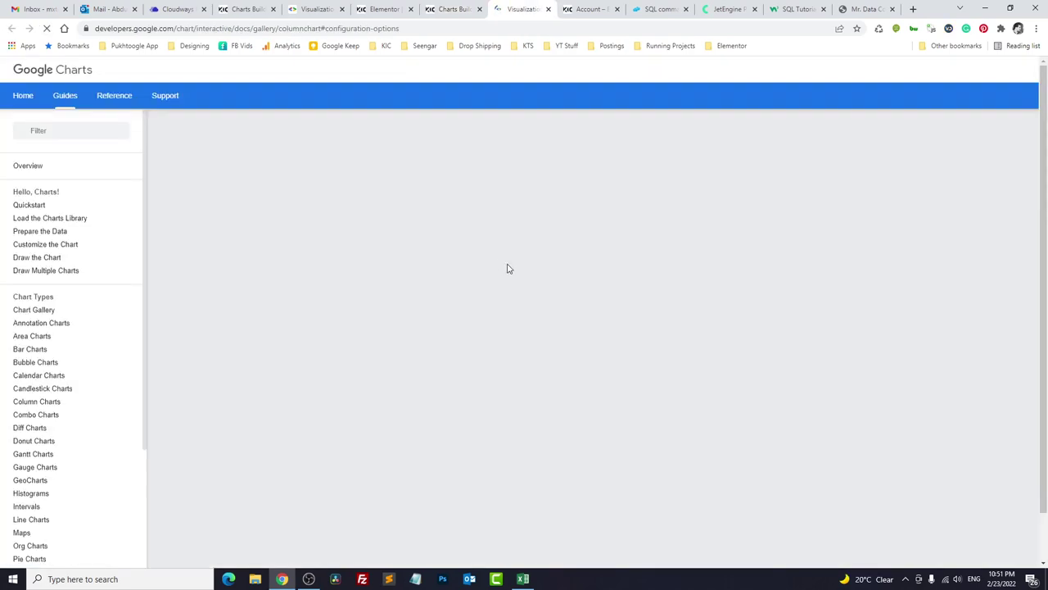
{"action": "scroll", "coordinate": [507, 266], "scroll_direction": "down", "scroll_amount": 3}
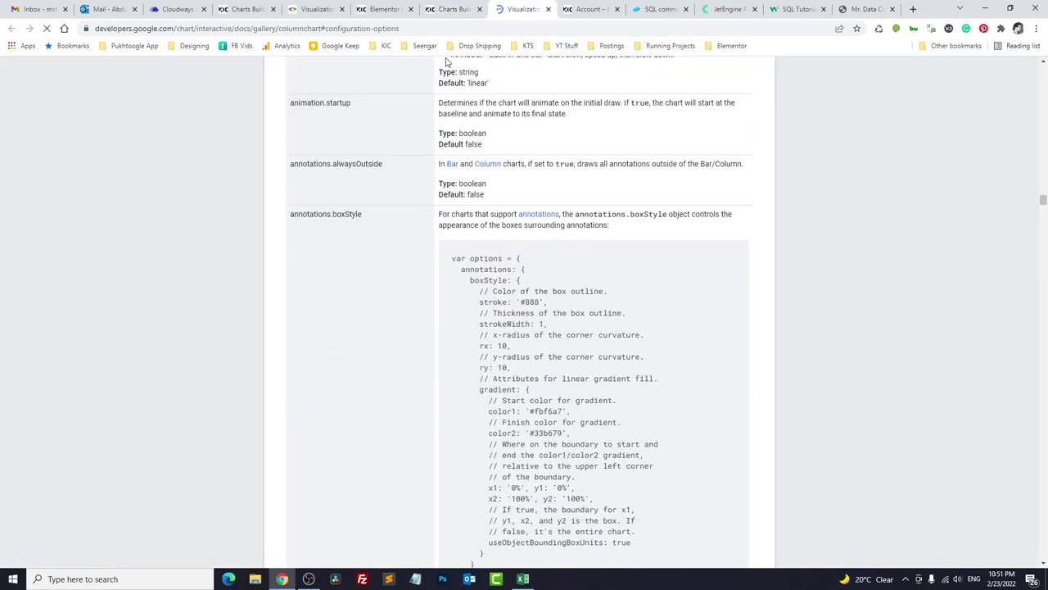
{"action": "left_click", "coordinate": [448, 9]}
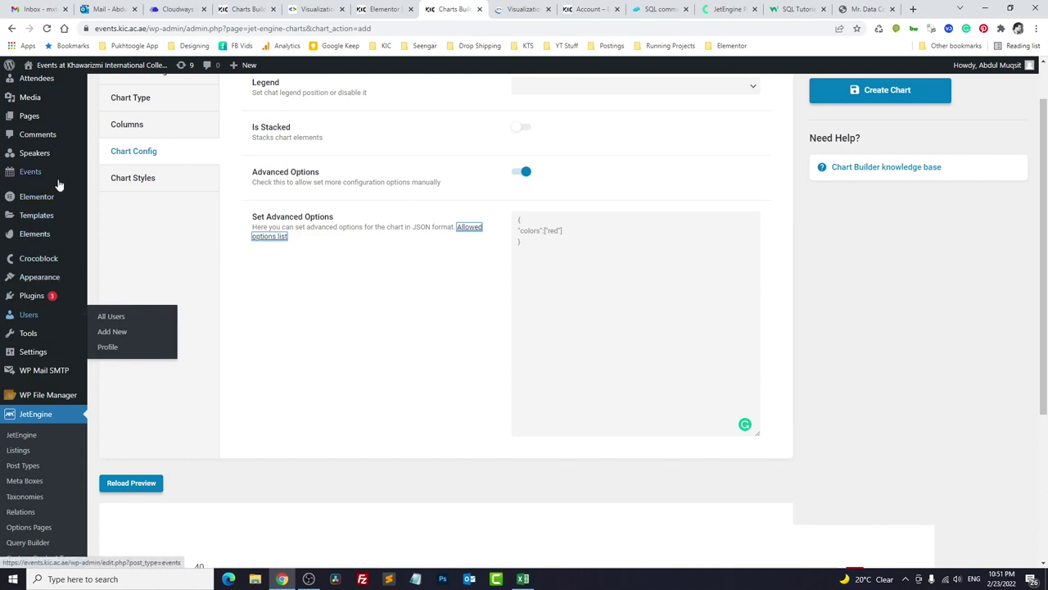
Examine the Attendees by Event column chart on the account dashboard.
{"action": "mouse_move", "coordinate": [38, 199]}
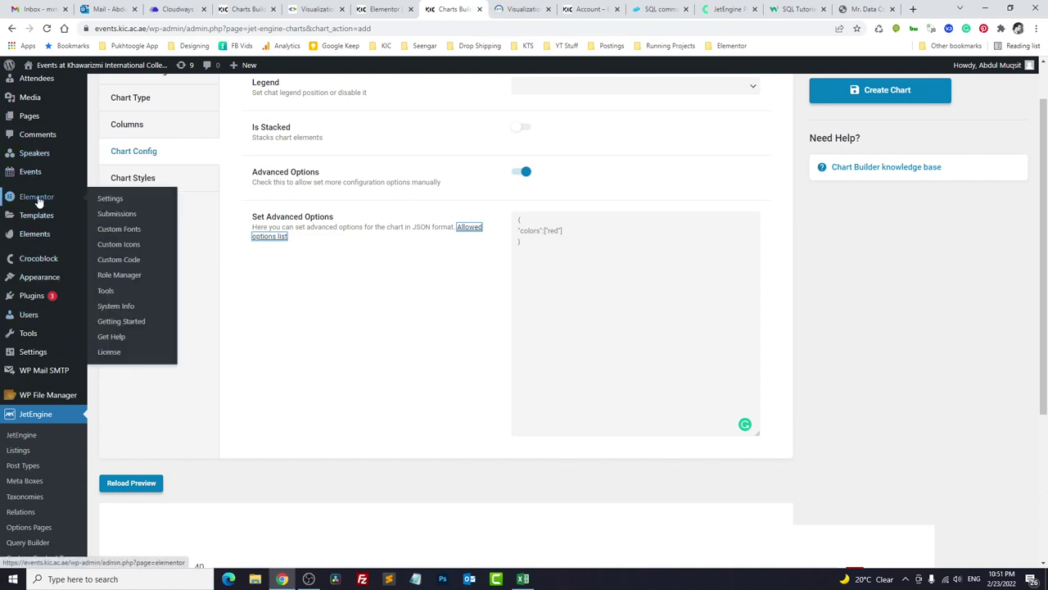
{"action": "left_click", "coordinate": [582, 7]}
{"action": "scroll", "coordinate": [398, 316], "scroll_direction": "down", "scroll_amount": 3}
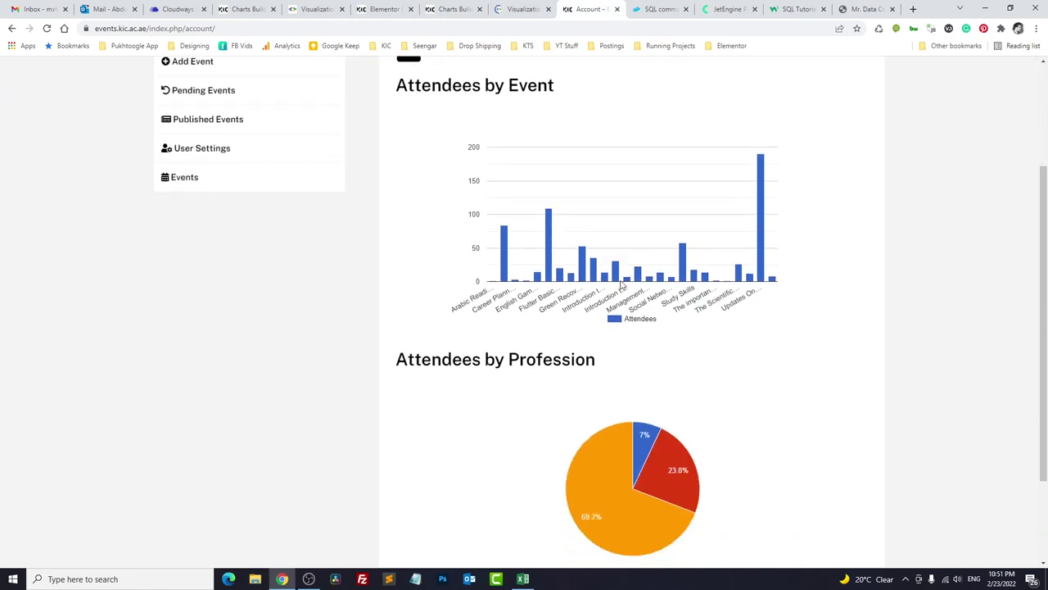
{"action": "mouse_move", "coordinate": [645, 276]}
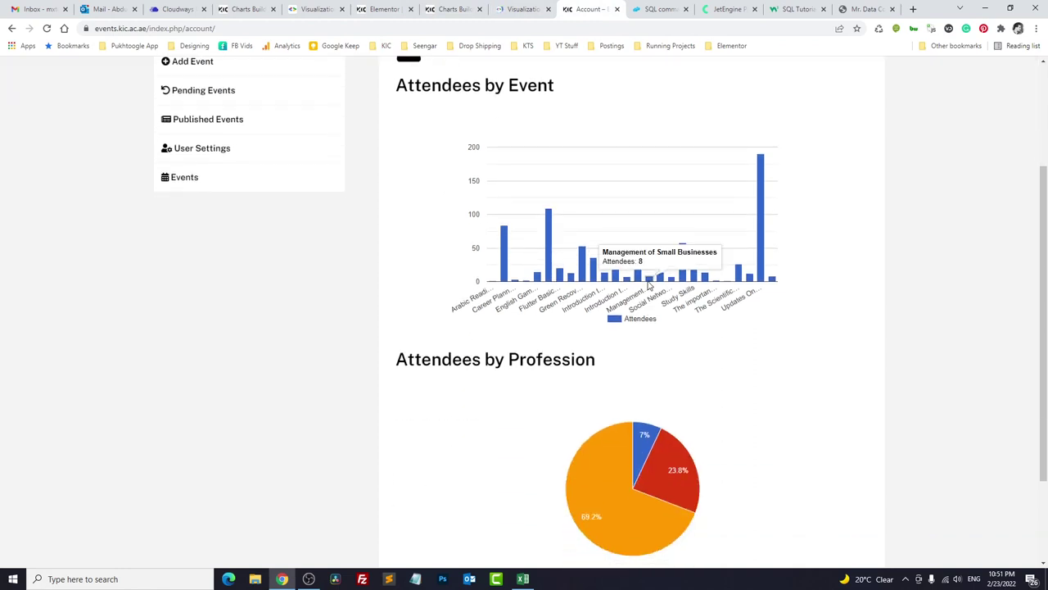